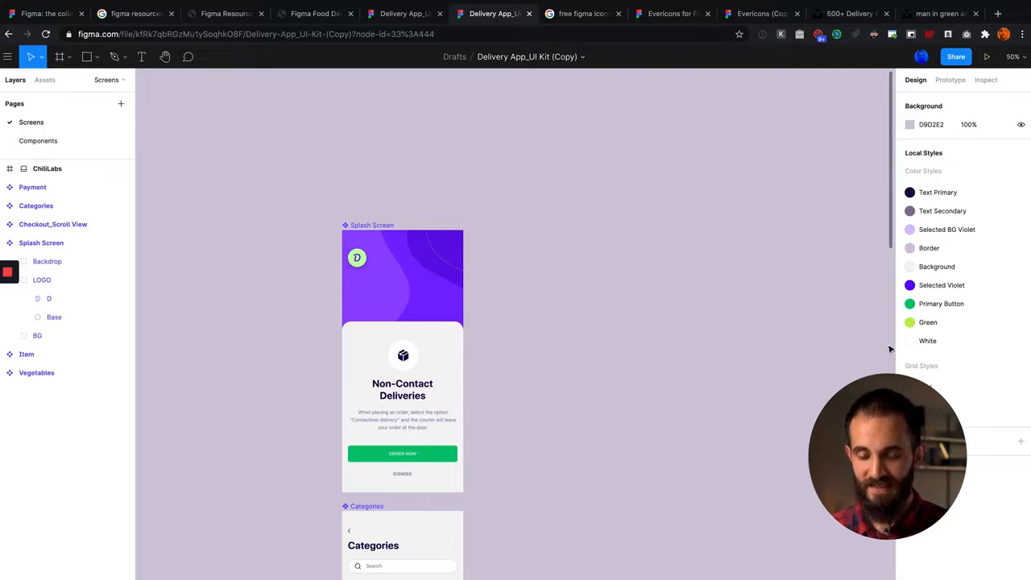
- Switch to the Google search for figma resources and look through its results
click(429, 257)
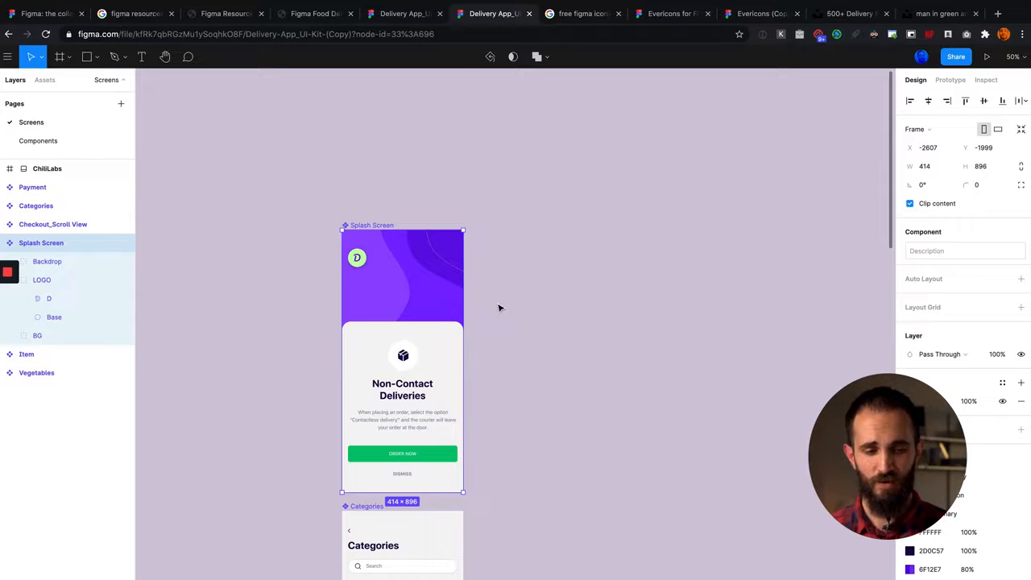
click(140, 18)
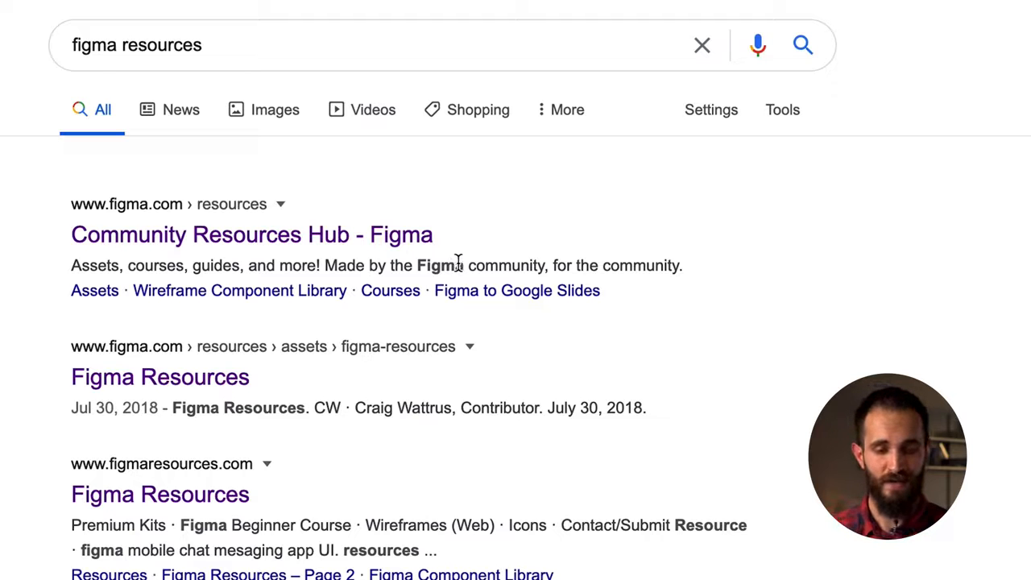
scroll(479, 253, down, 3)
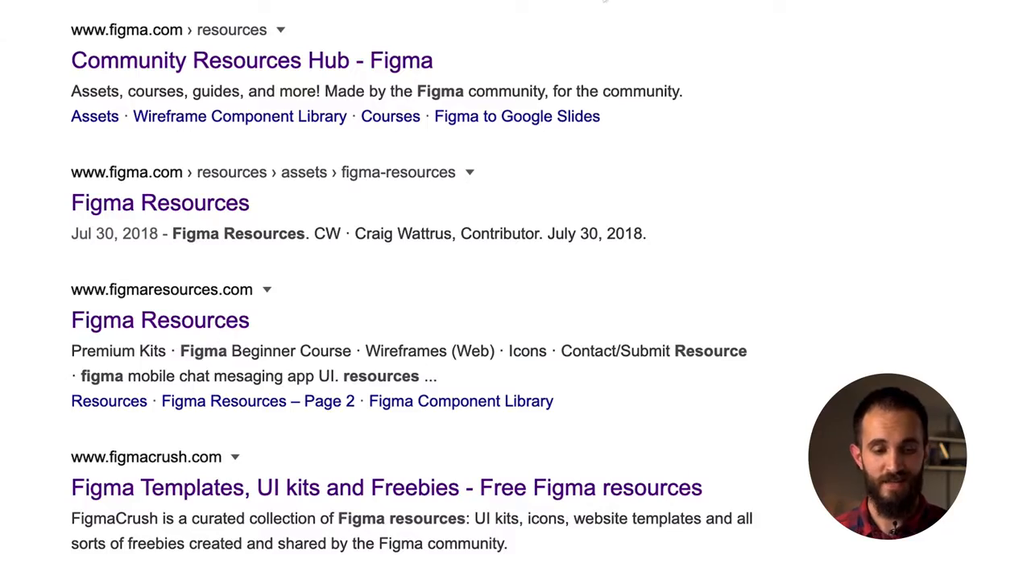
- Browse the free kits on the Figma Resources site and read the Figma Food Delivery App UI page
click(205, 18)
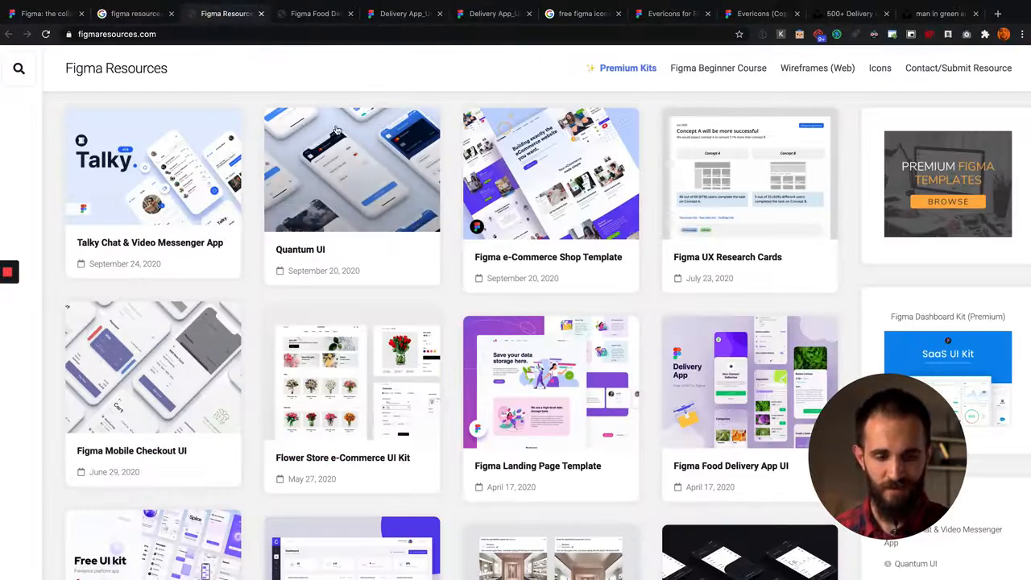
scroll(393, 251, up, 1)
scroll(395, 252, down, 10)
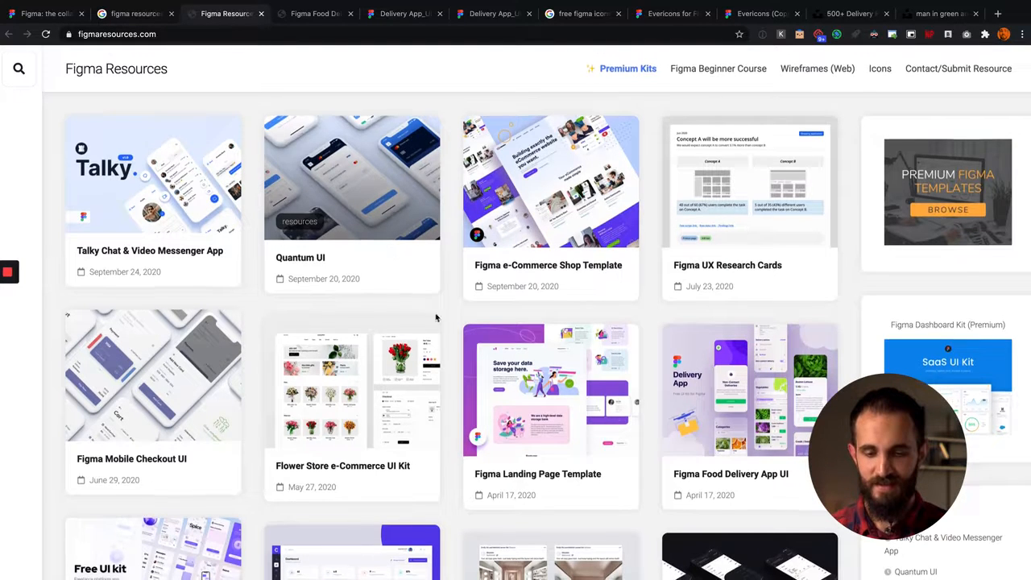
scroll(437, 350, down, 4)
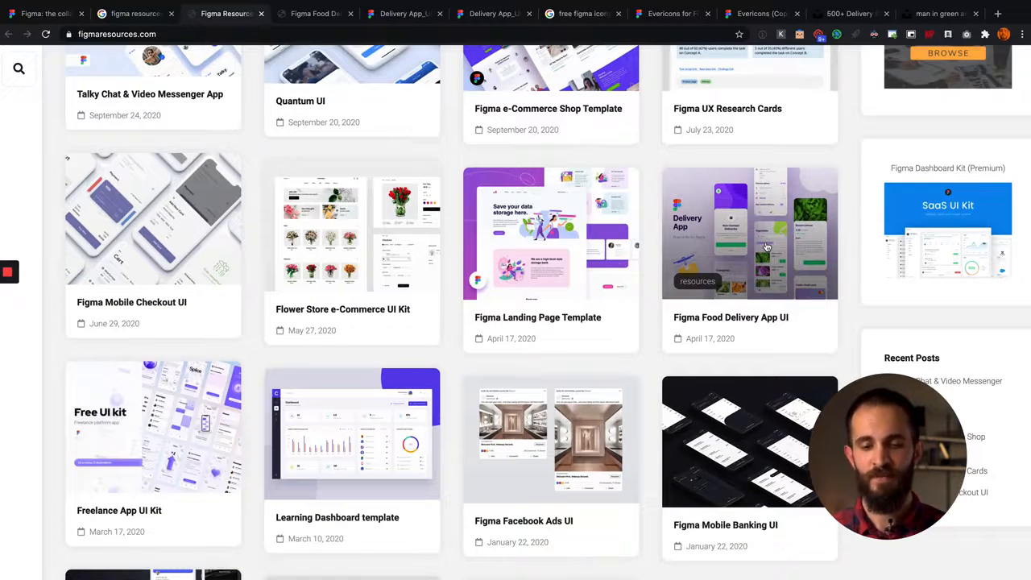
scroll(764, 290, up, 4)
click(302, 12)
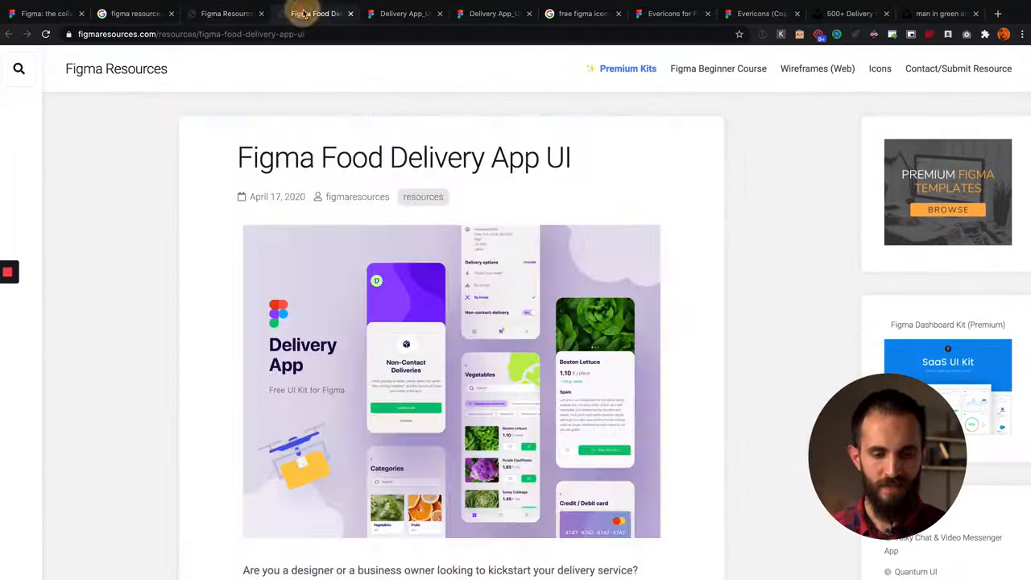
scroll(386, 354, down, 4)
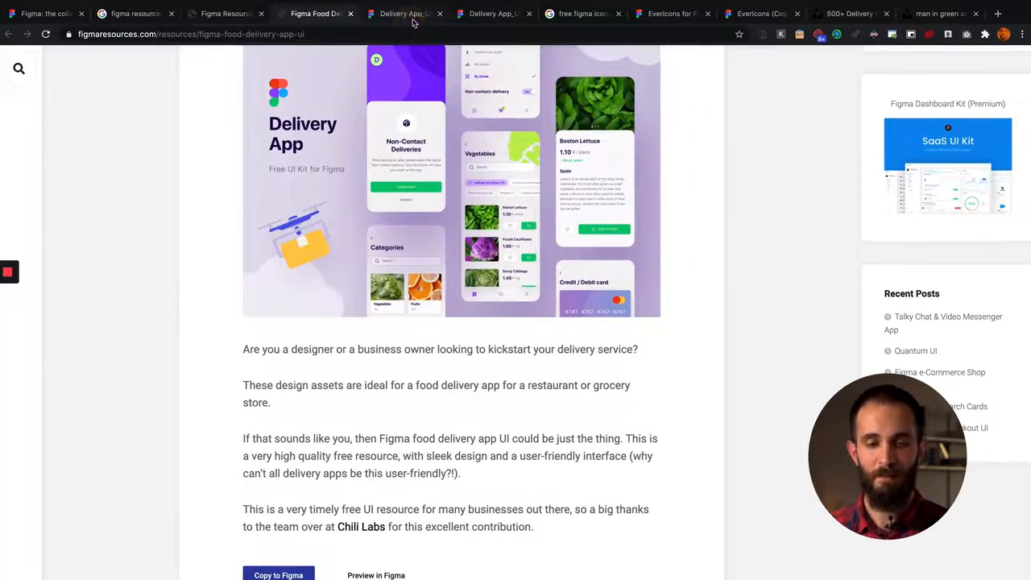
- Examine the screens in the original view-only Delivery App_UI Kit file
click(410, 16)
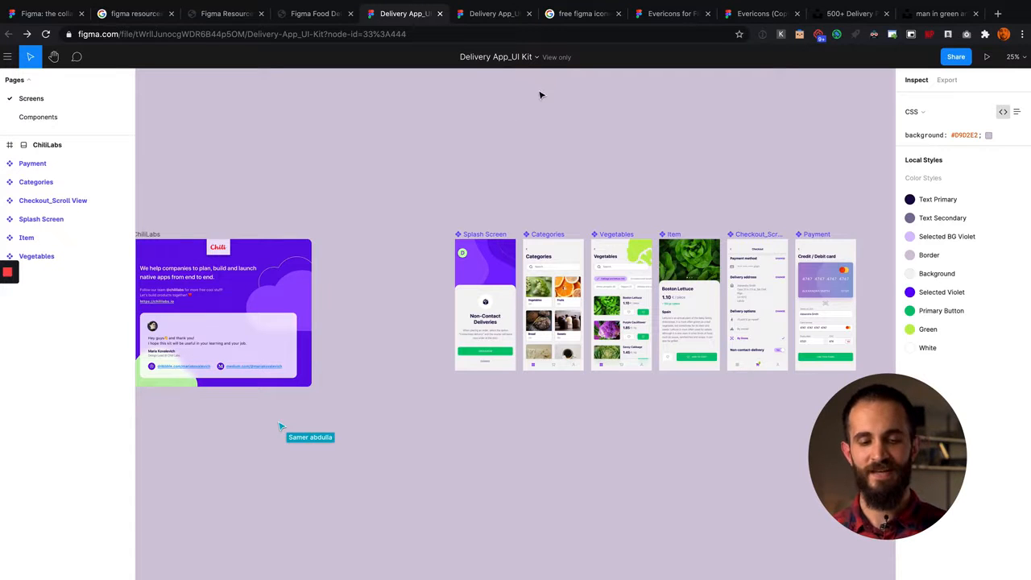
scroll(533, 159, right, 2)
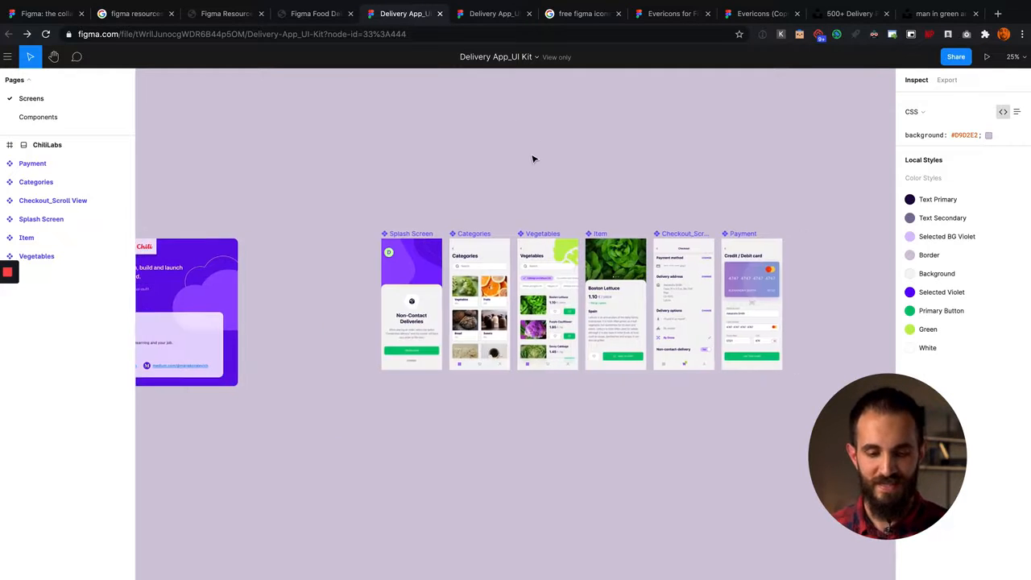
scroll(533, 159, left, 3)
scroll(438, 359, right, 2)
scroll(437, 360, right, 2)
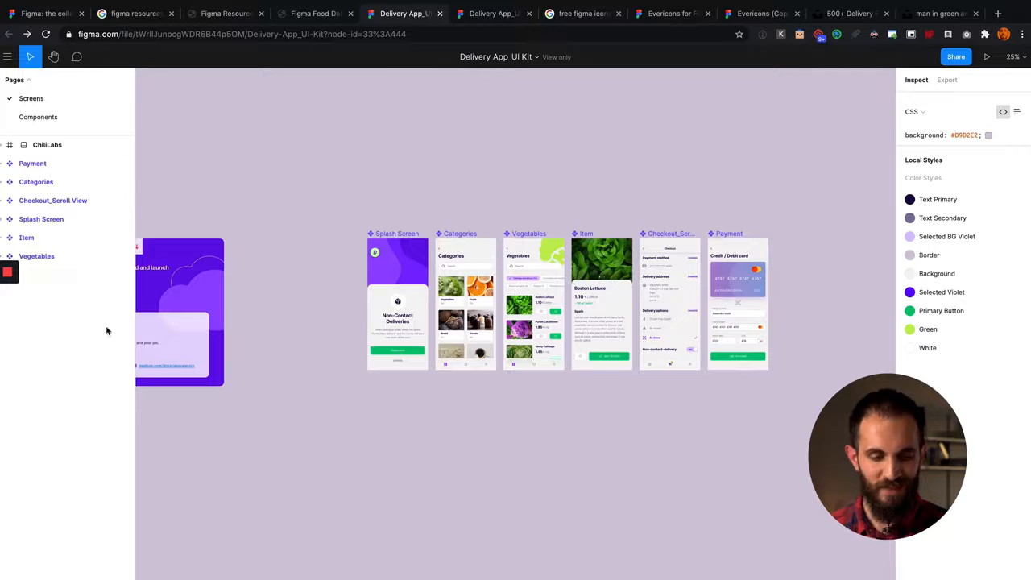
scroll(306, 344, left, 1)
scroll(307, 344, left, 3)
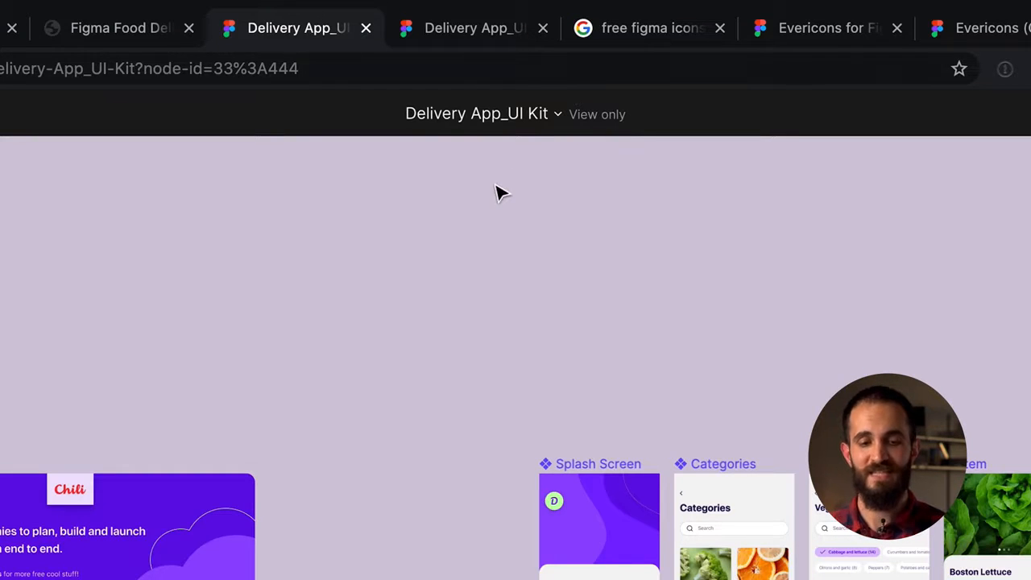
- Locate the Duplicate to your Drafts command for the view-only Delivery App_UI Kit file
click(533, 113)
click(555, 116)
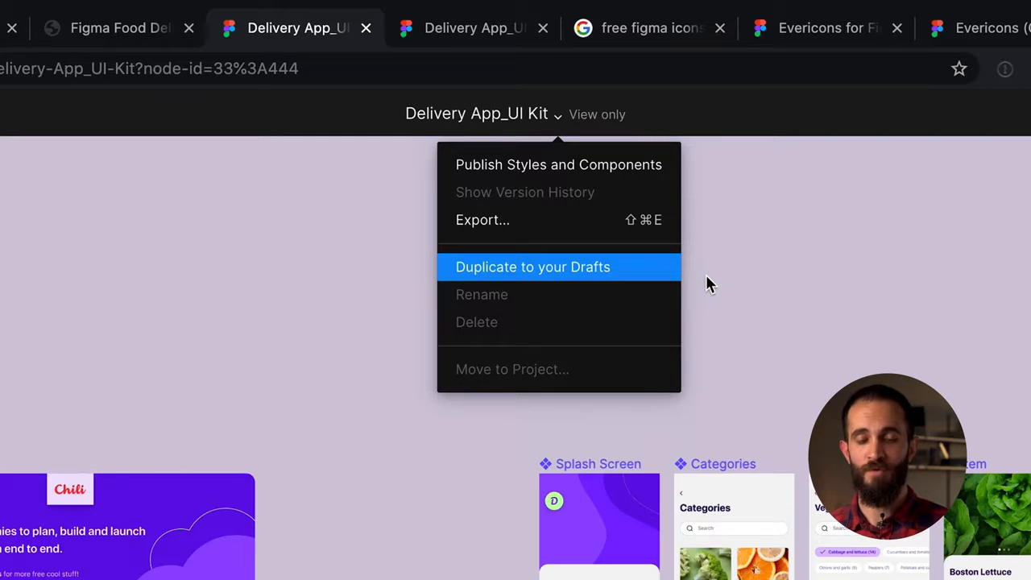
click(852, 256)
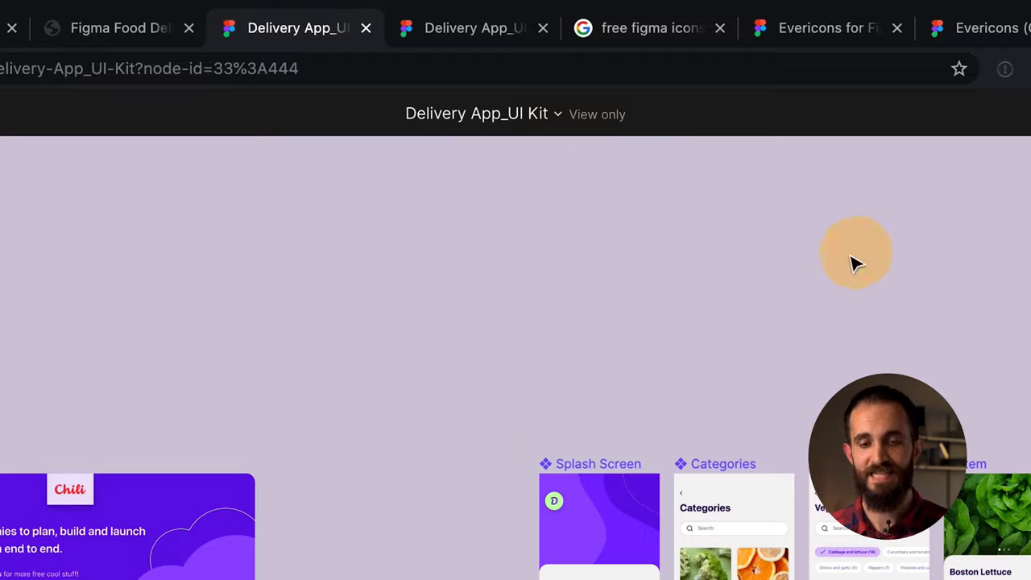
- Open the editable Delivery App_UI Kit (Copy) file and examine its column of app screens
click(482, 29)
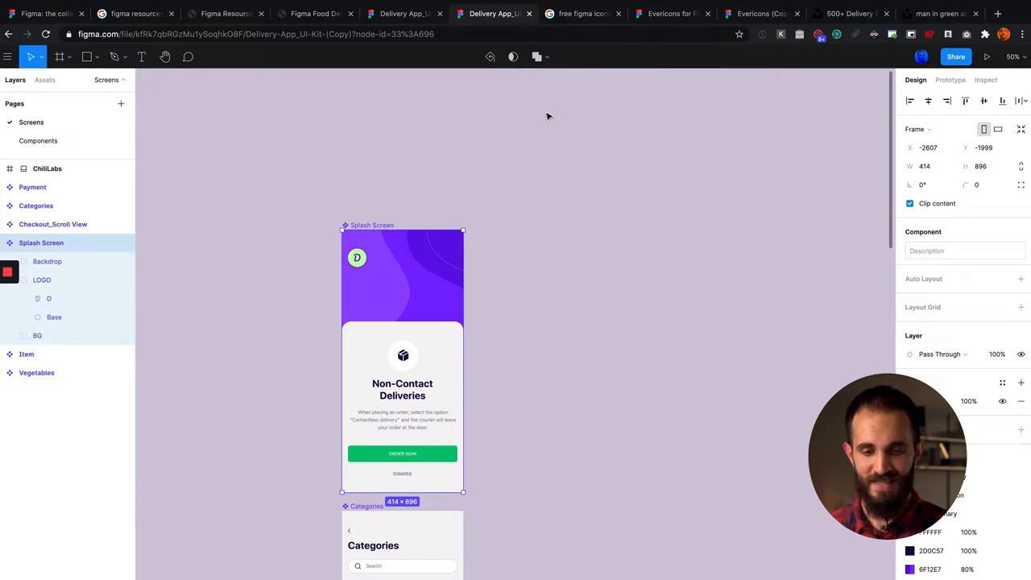
click(422, 18)
click(495, 16)
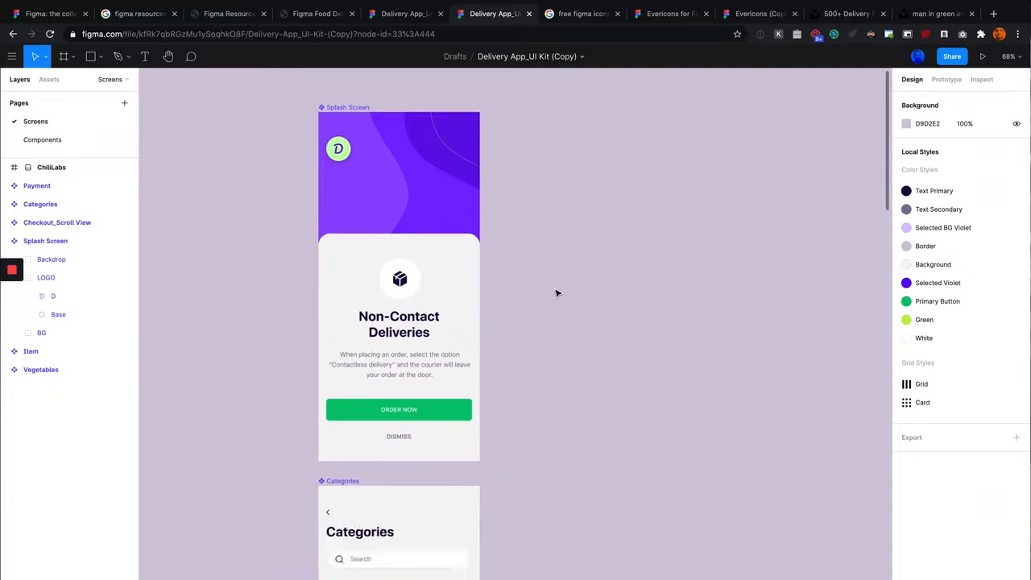
scroll(559, 292, down, 3)
scroll(653, 278, up, 3)
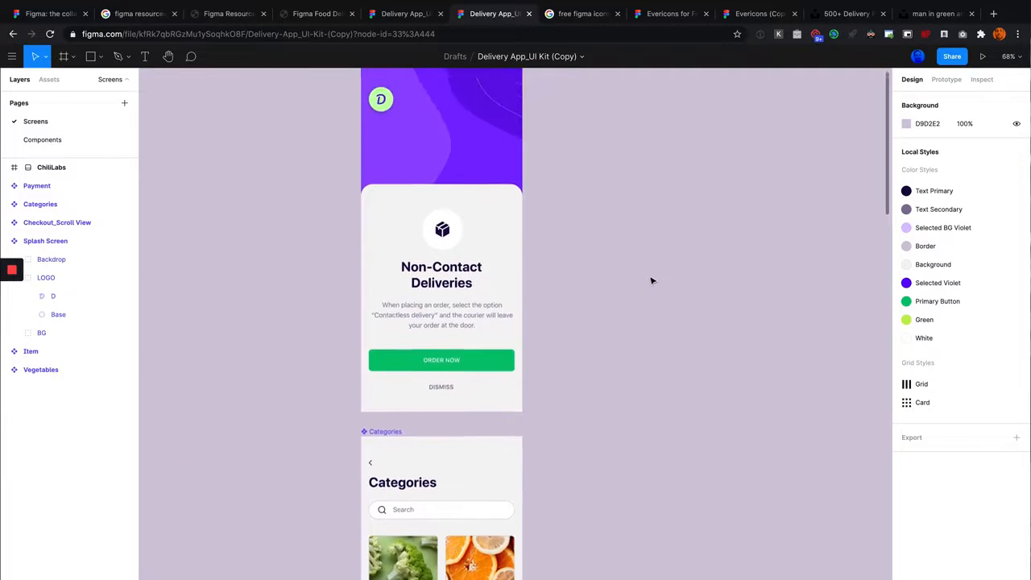
scroll(653, 280, down, 10)
scroll(652, 279, left, 3)
scroll(653, 279, down, 10)
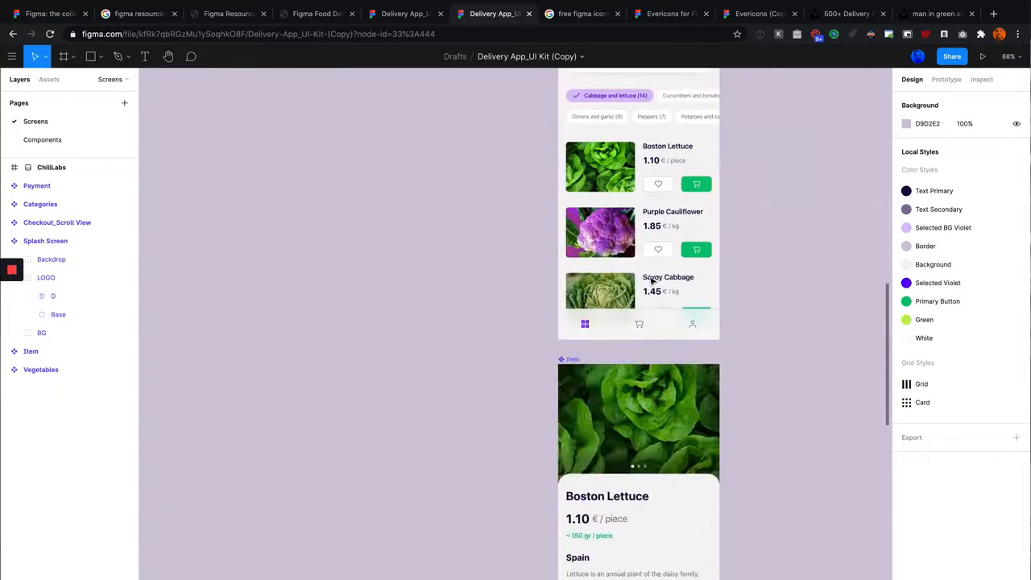
ctrl+scroll(699, 228, down, 3)
scroll(699, 229, right, 3)
scroll(696, 230, down, 5)
scroll(696, 231, up, 15)
scroll(678, 257, up, 2)
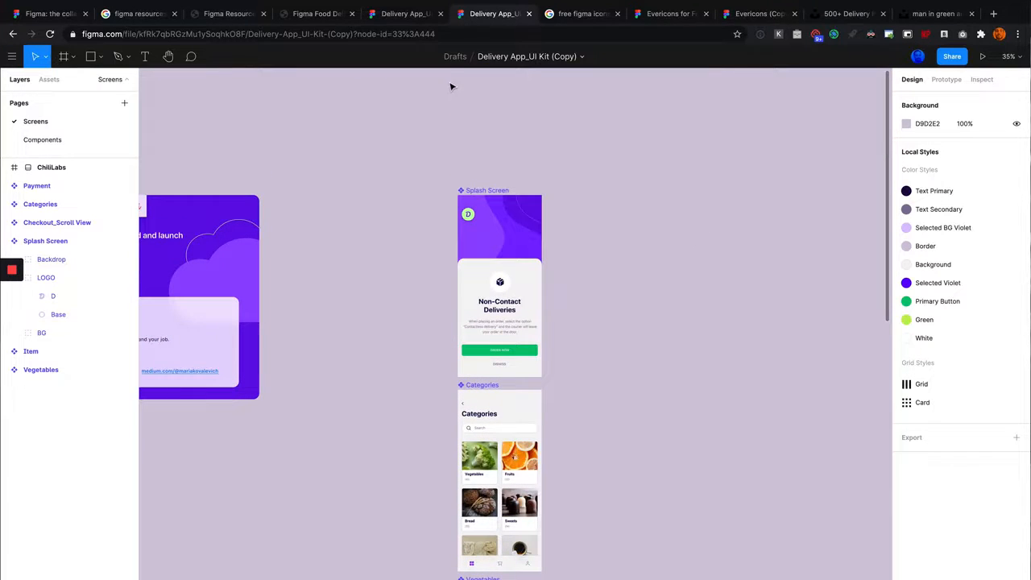
- Compare the screen arrangement in the original Delivery App_UI Kit with the one in the copied file
click(417, 17)
scroll(486, 295, right, 5)
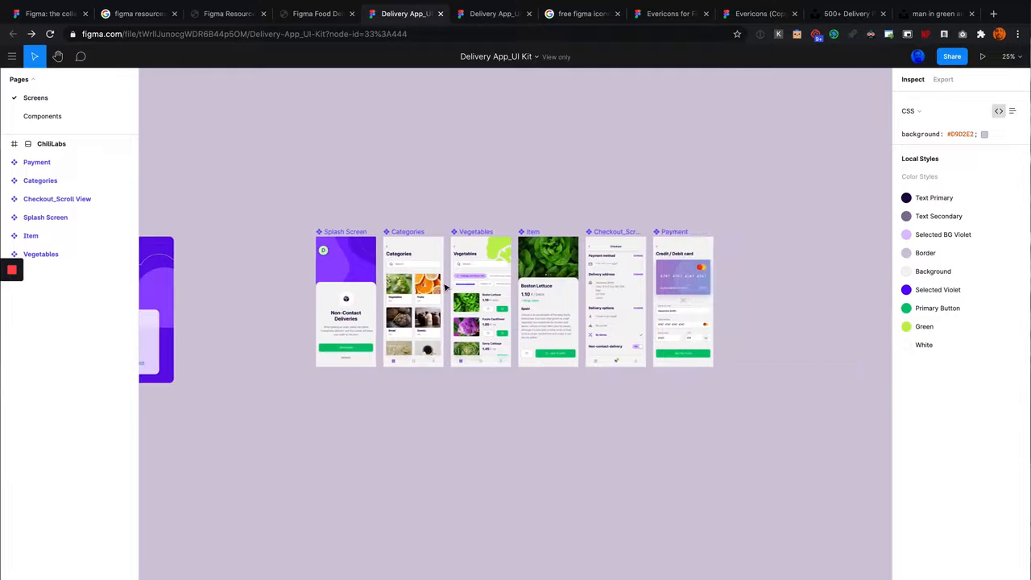
click(482, 18)
scroll(467, 294, down, 3)
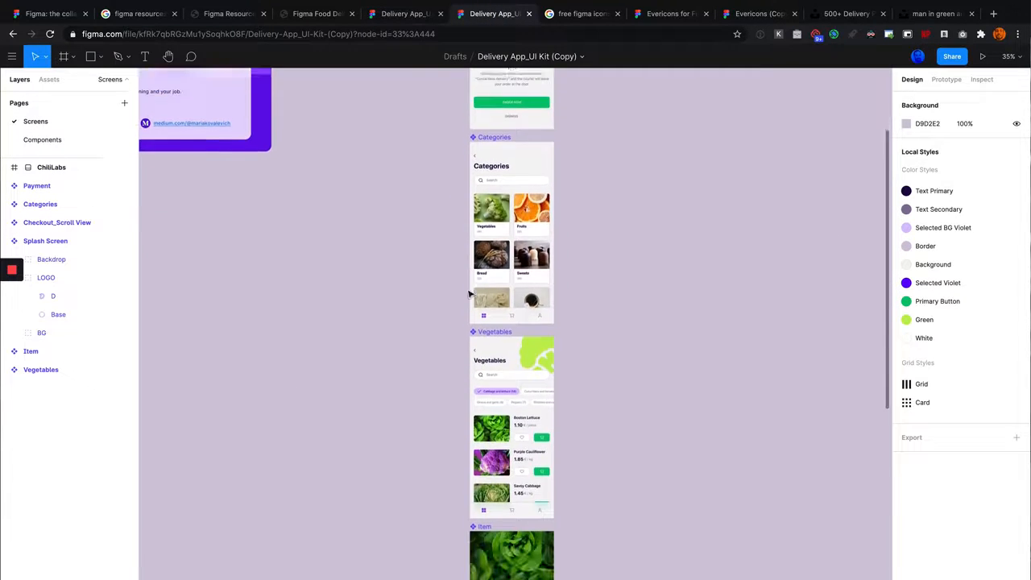
- Try moving the Categories screen out of the column, enter full-screen view, and undo the move
scroll(483, 300, up, 1)
drag(497, 304, 613, 313)
key(ctrl+super+f)
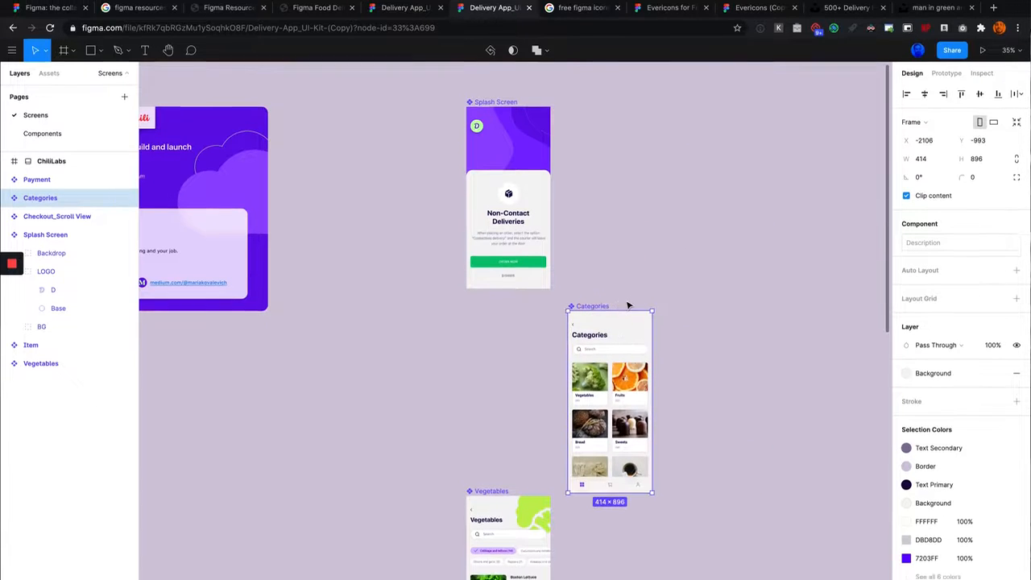
key(super+z)
- Examine the whole column of screens and inspect the Splash Screen's design properties
scroll(598, 256, down, 5)
scroll(599, 255, up, 8)
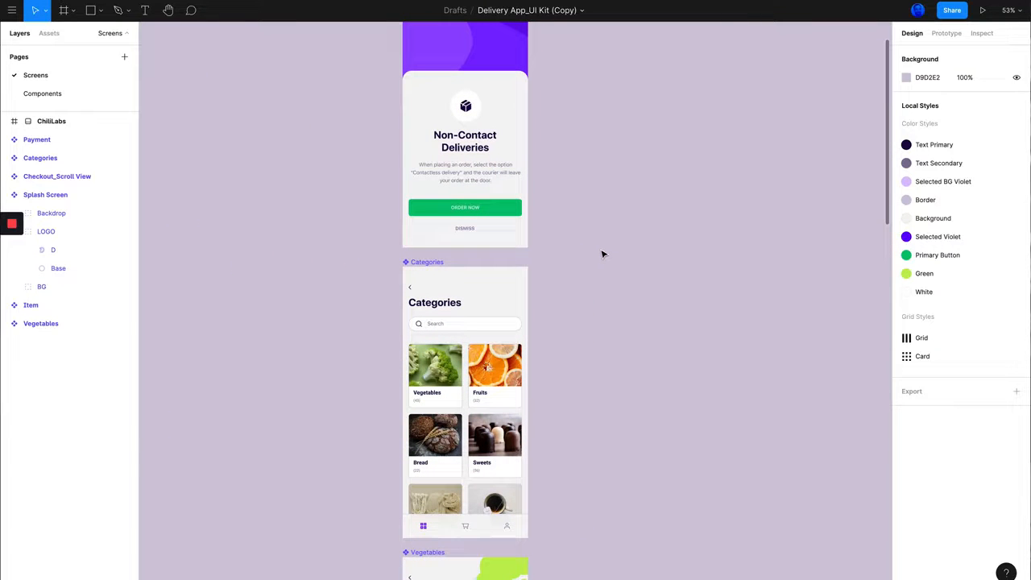
scroll(602, 255, down, 6)
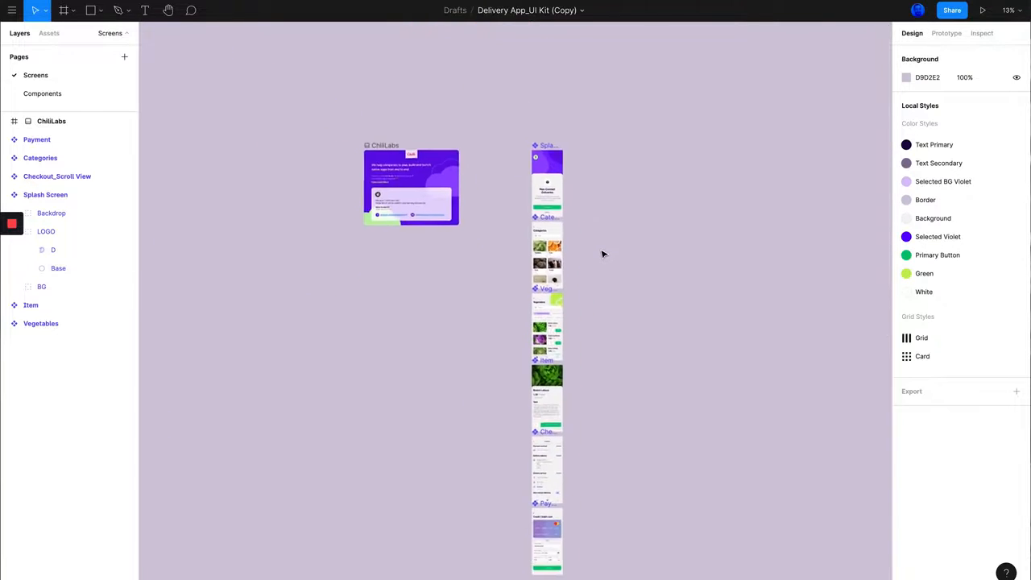
scroll(563, 155, up, 10)
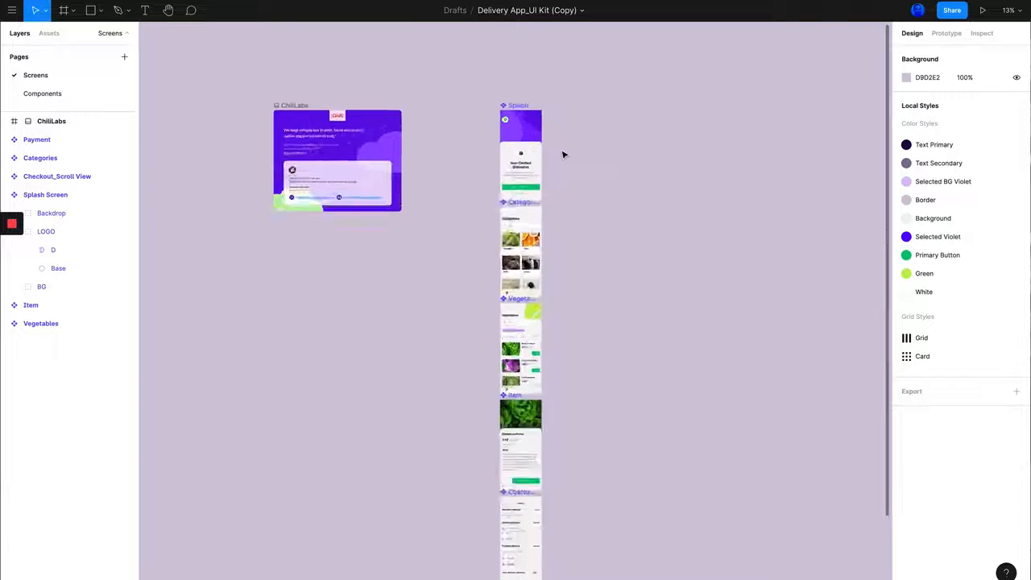
scroll(563, 155, up, 3)
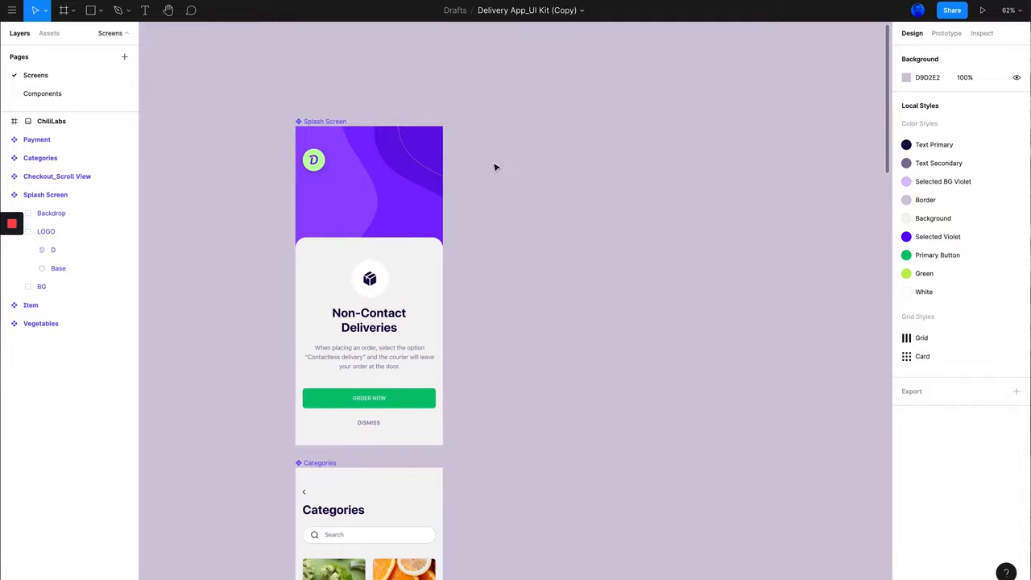
click(332, 135)
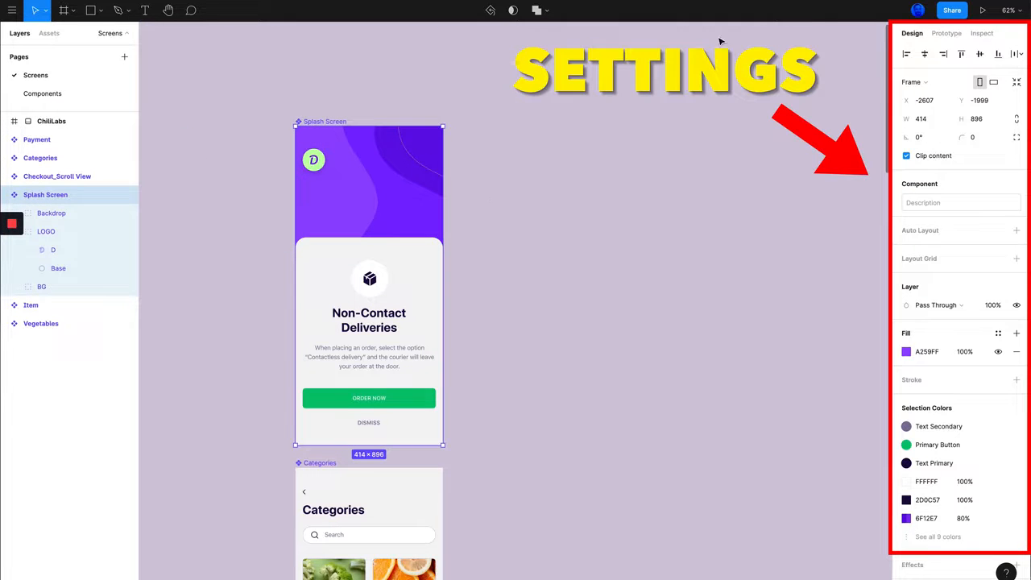
click(755, 193)
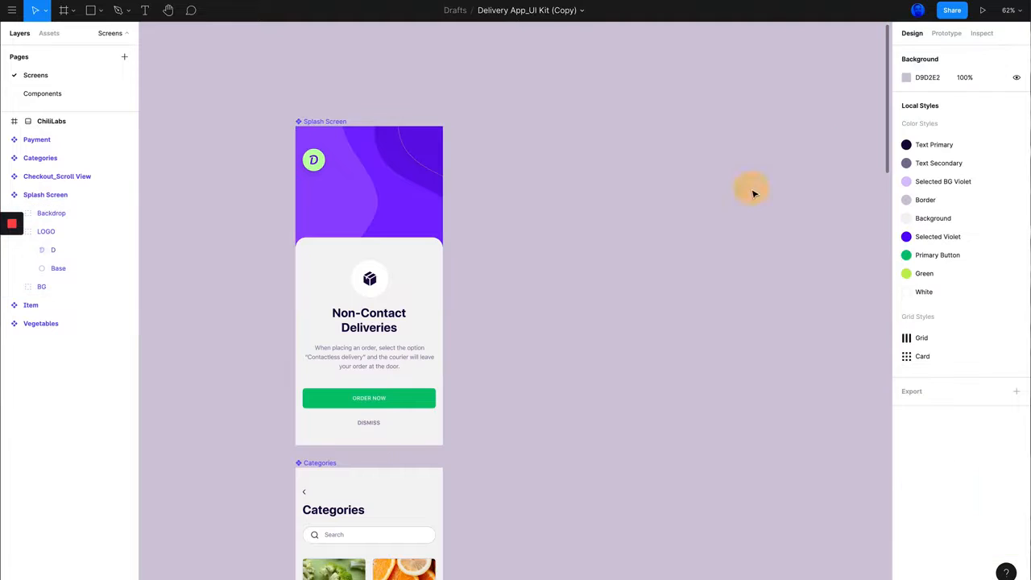
- Draw a frame about 577 × 835 beside the Splash Screen, aligned with its upper edge
scroll(649, 199, up, 2)
scroll(661, 202, down, 2)
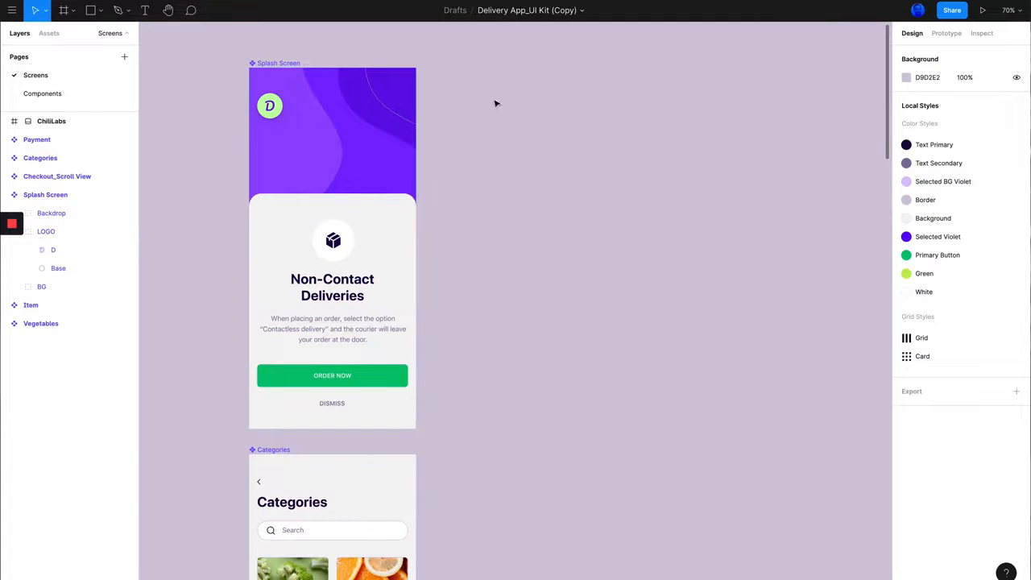
scroll(444, 78, up, 3)
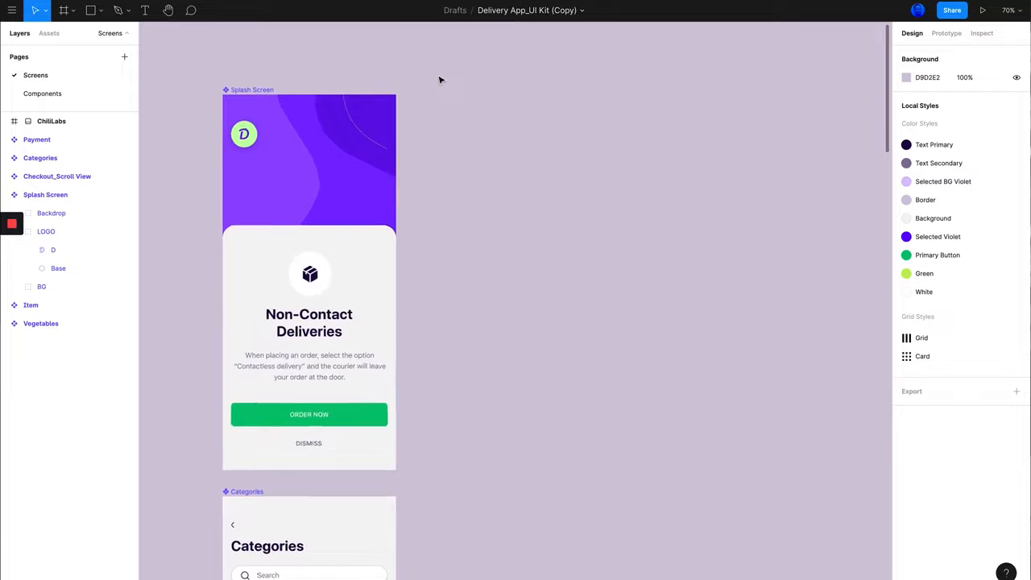
scroll(262, 111, left, 2)
scroll(274, 107, down, 2)
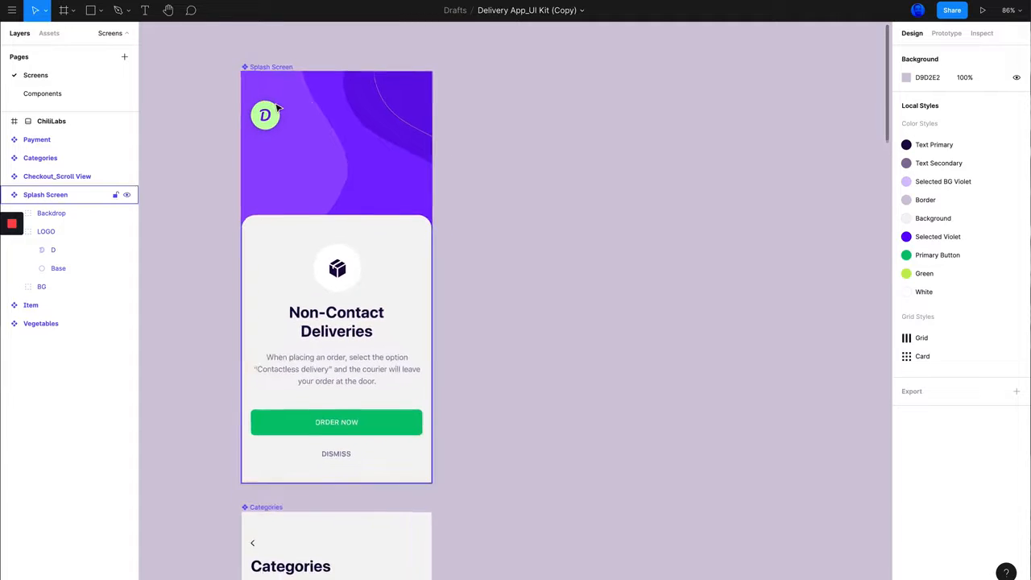
scroll(298, 103, right, 1)
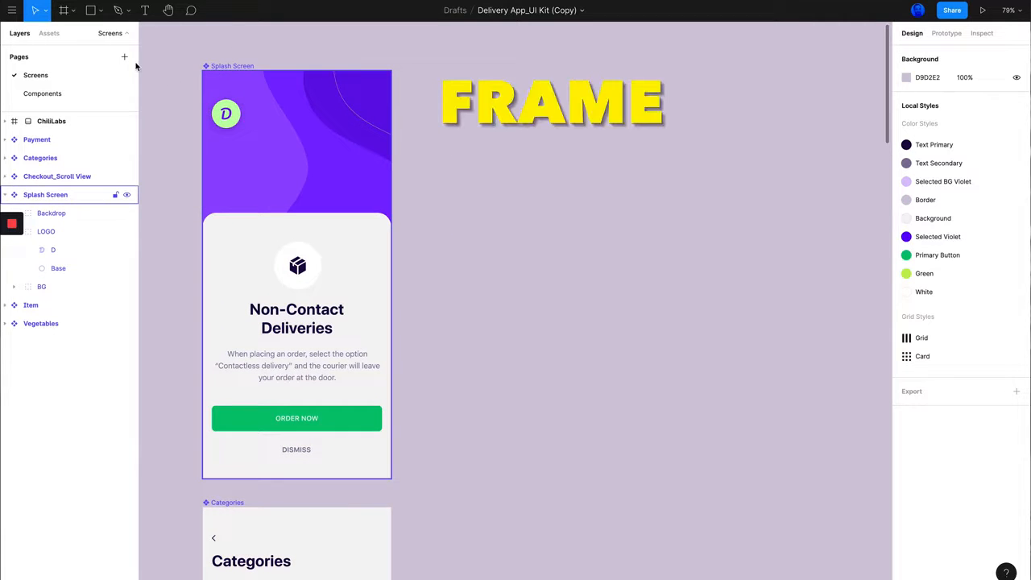
click(64, 11)
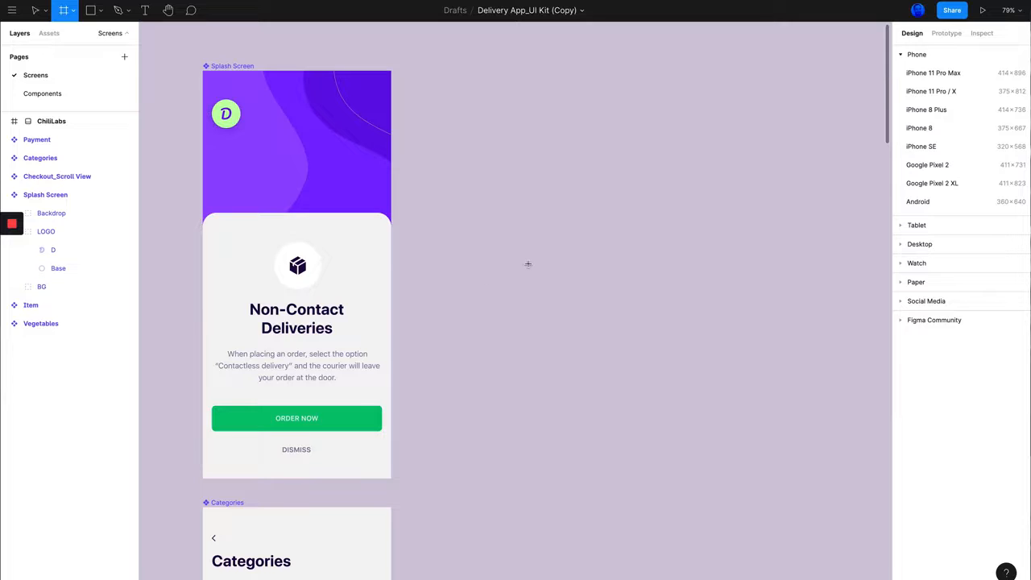
scroll(528, 264, left, 3)
scroll(528, 264, up, 2)
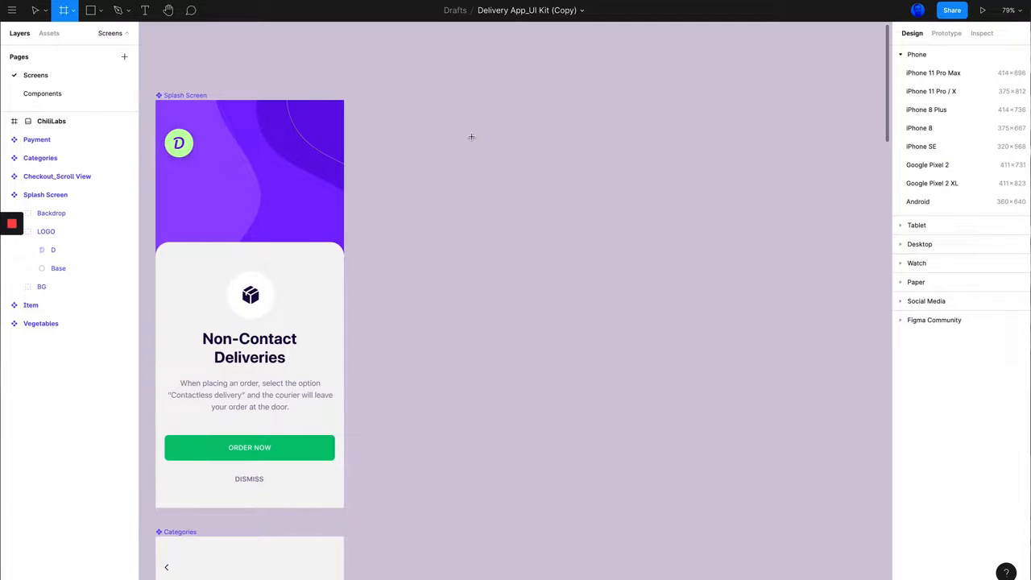
scroll(471, 137, left, 2)
drag(428, 100, 683, 482)
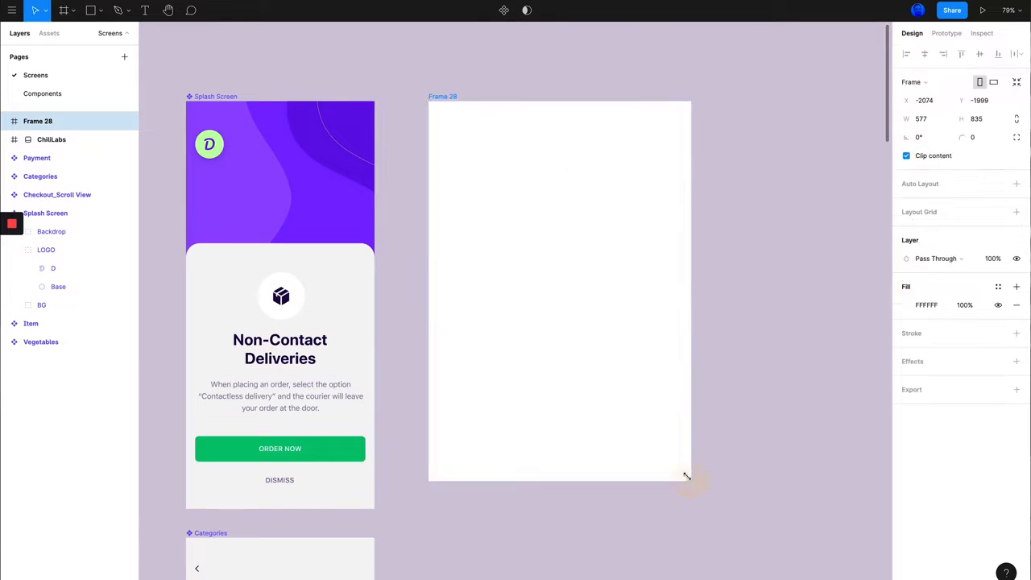
- Delete the 577 × 835 frame beside the Splash Screen
drag(442, 96, 496, 133)
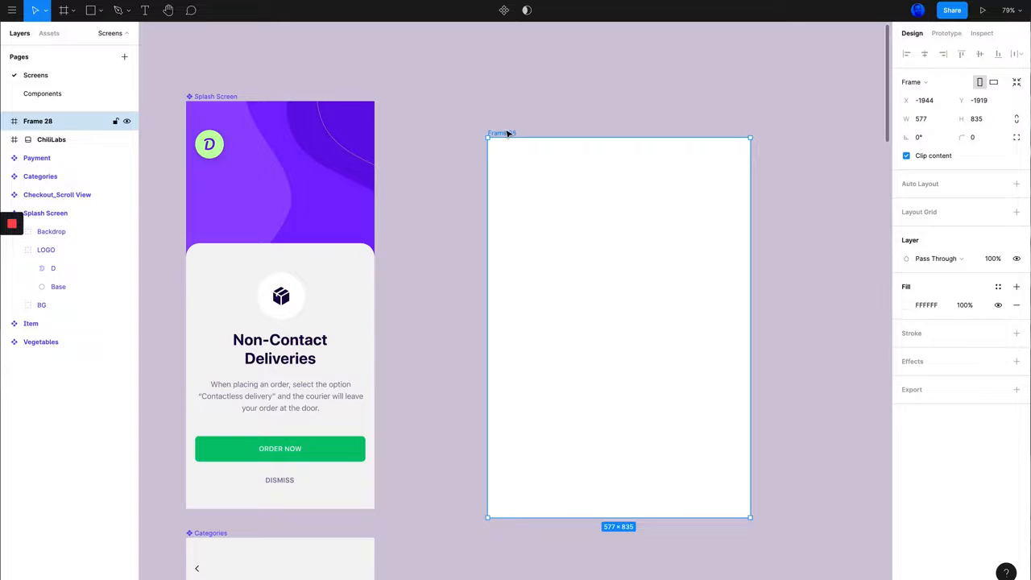
key(BackSpace)
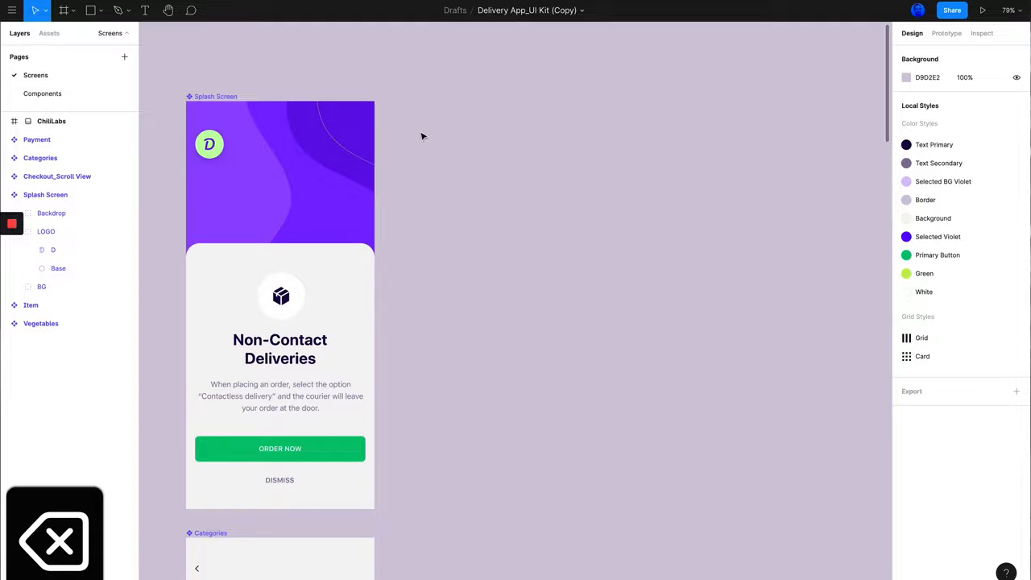
scroll(421, 136, left, 3)
scroll(423, 136, right, 3)
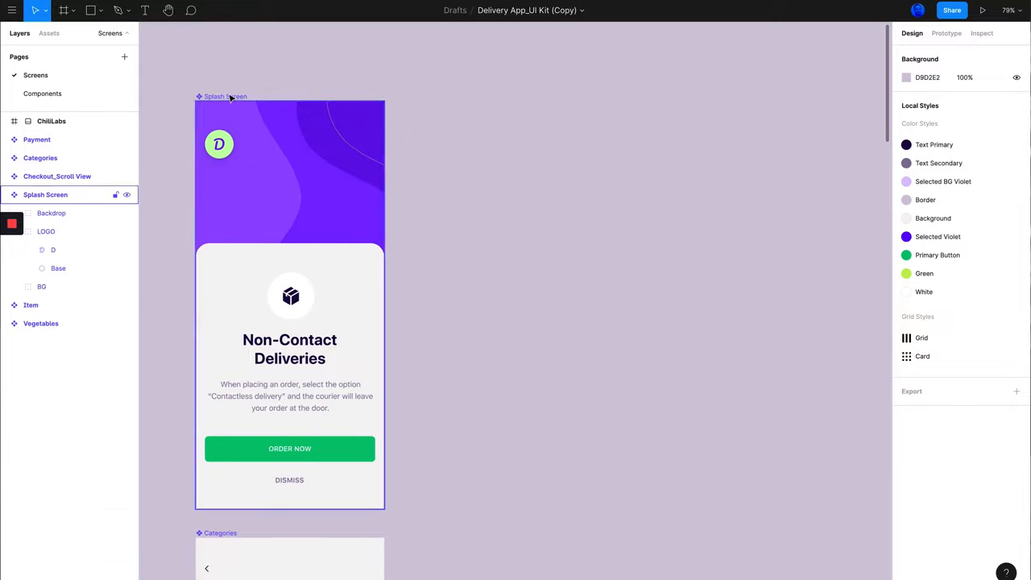
- Check which device preset the Splash Screen's frame size corresponds to
click(231, 98)
scroll(516, 159, left, 3)
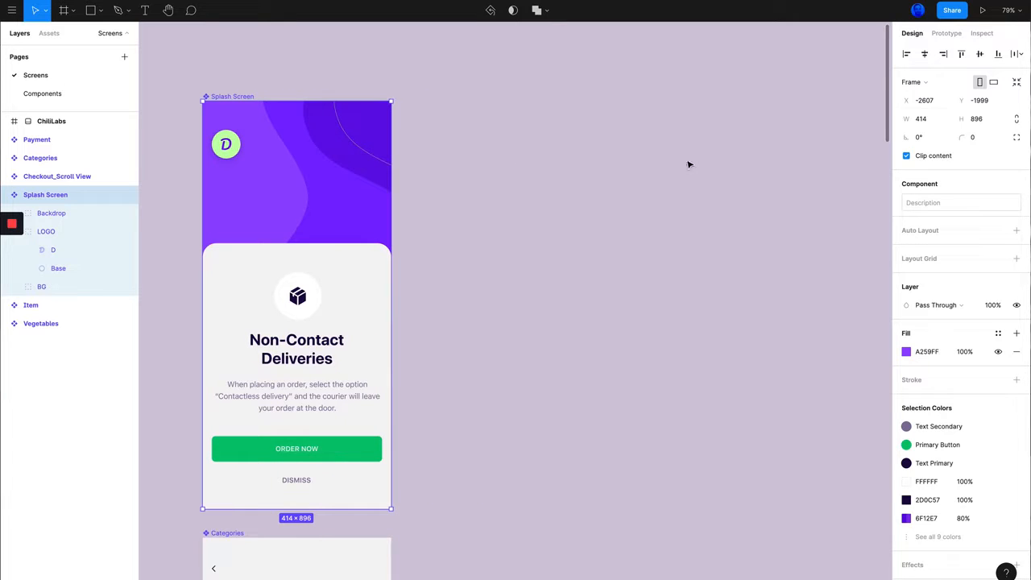
click(932, 84)
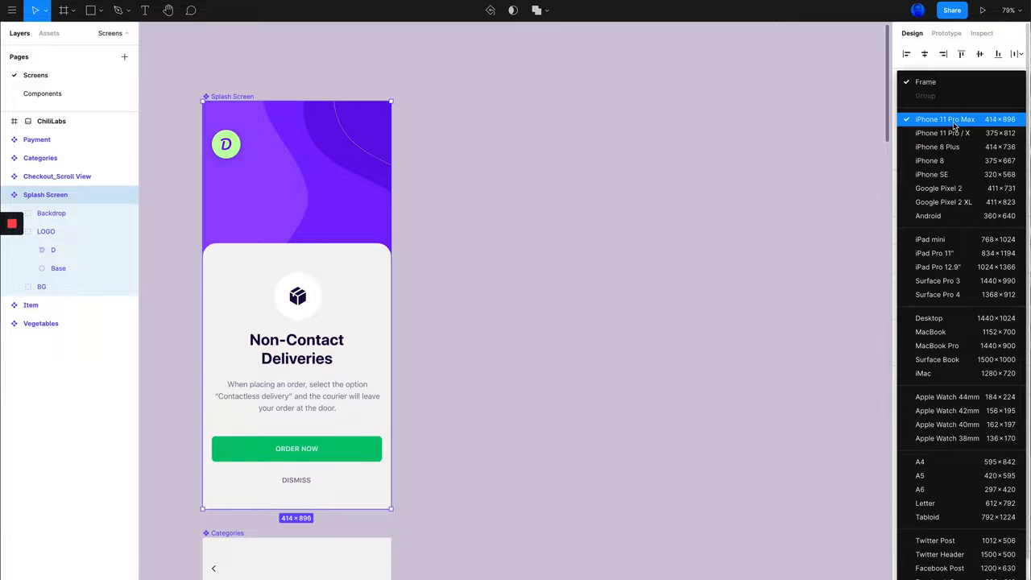
click(640, 169)
scroll(649, 157, right, 1)
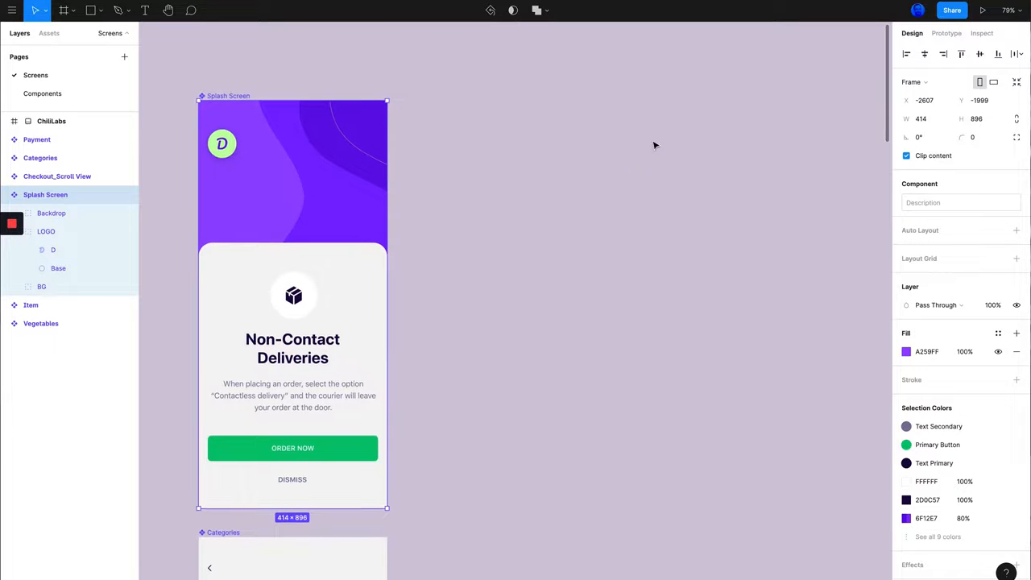
scroll(657, 146, left, 2)
click(657, 146)
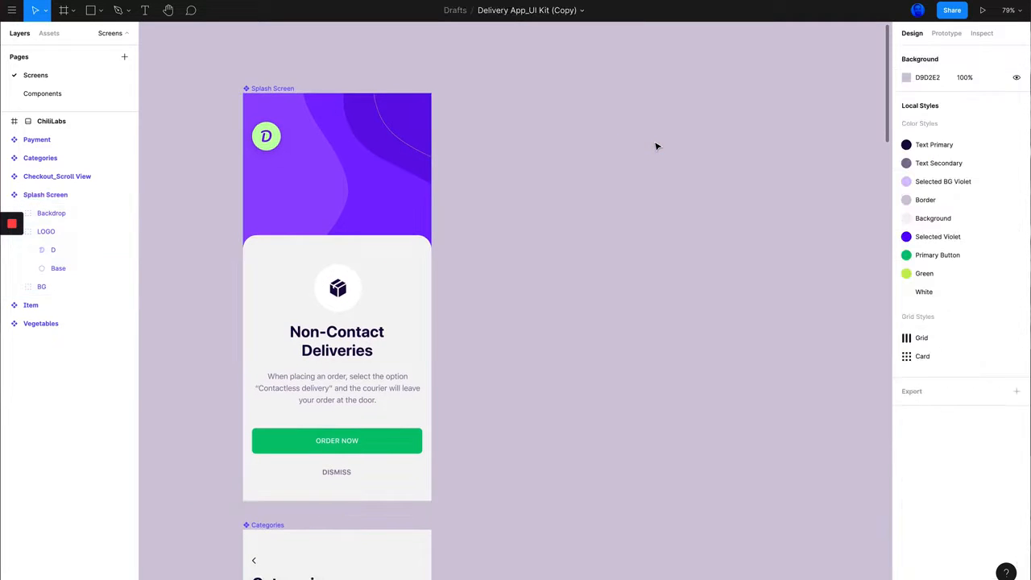
scroll(656, 146, right, 2)
scroll(657, 145, down, 1)
scroll(655, 145, left, 1)
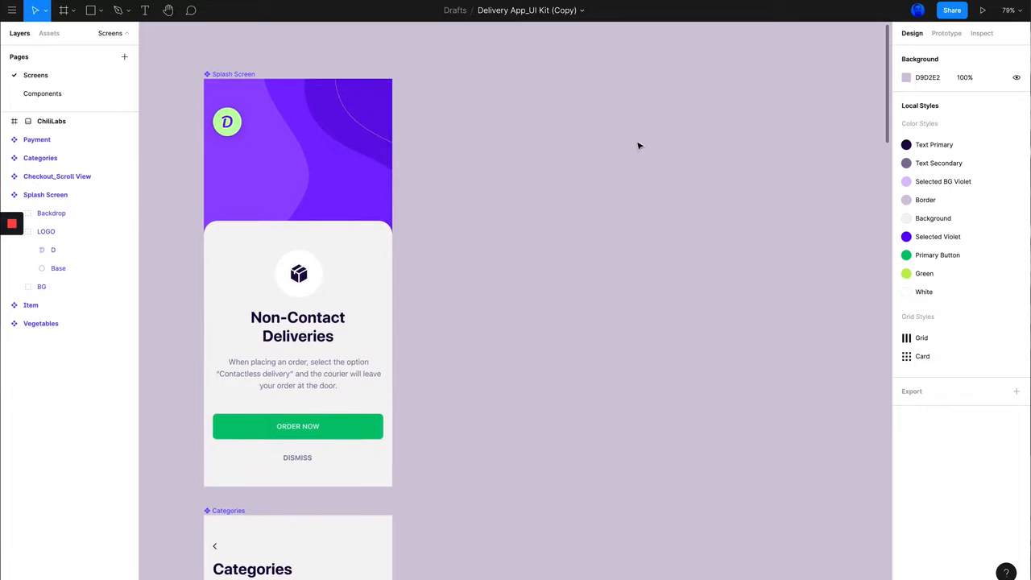
- Add an iPhone 11 Pro Max frame (414 × 896) beside the Splash Screen, aligned with its upper edge
key(f)
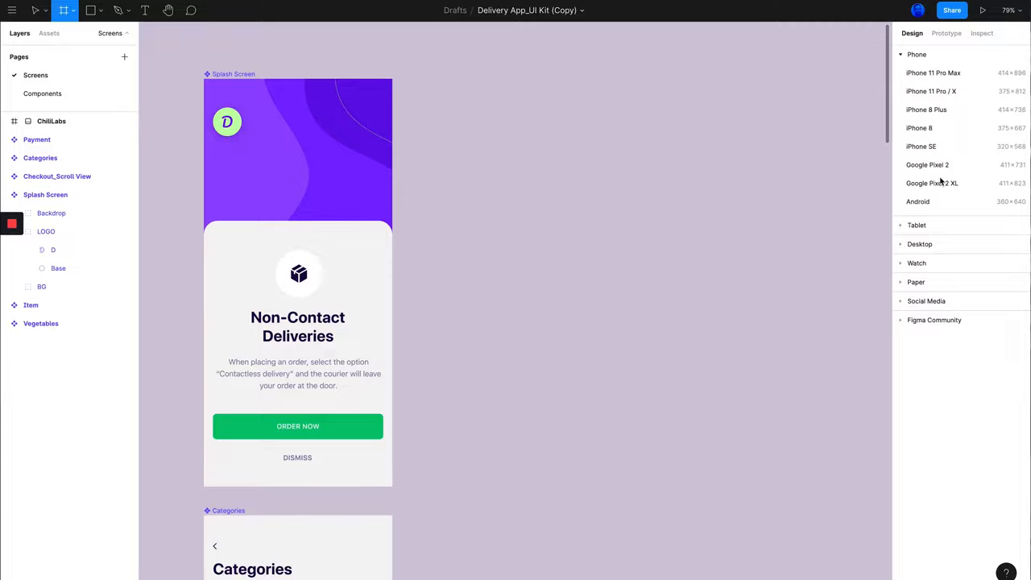
click(938, 74)
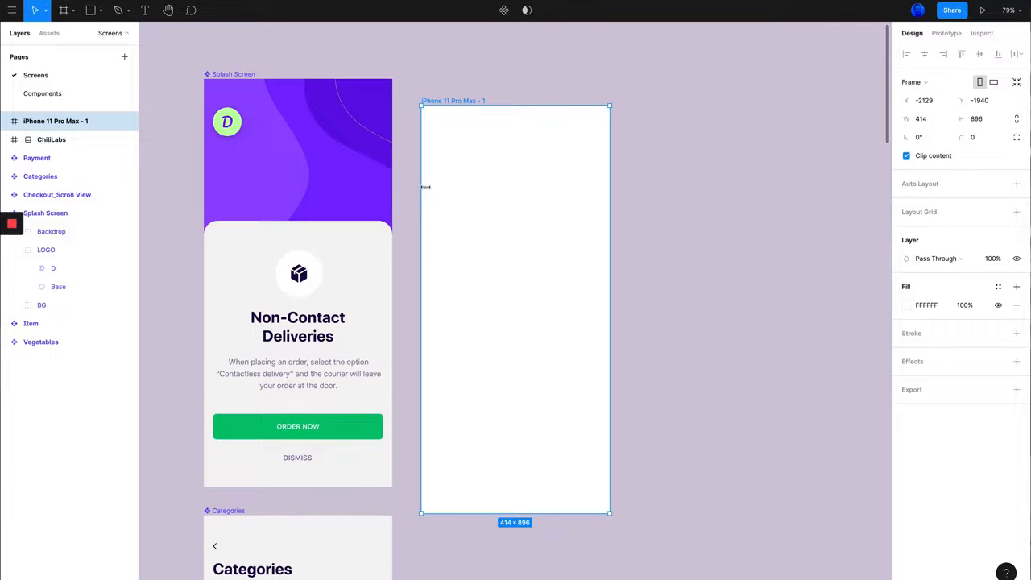
click(665, 161)
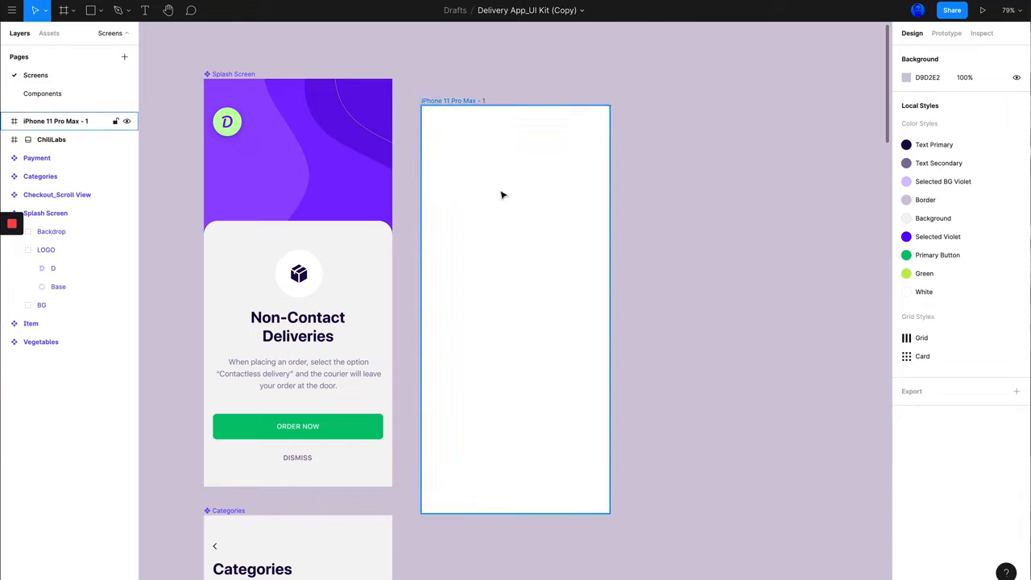
drag(515, 197, 532, 170)
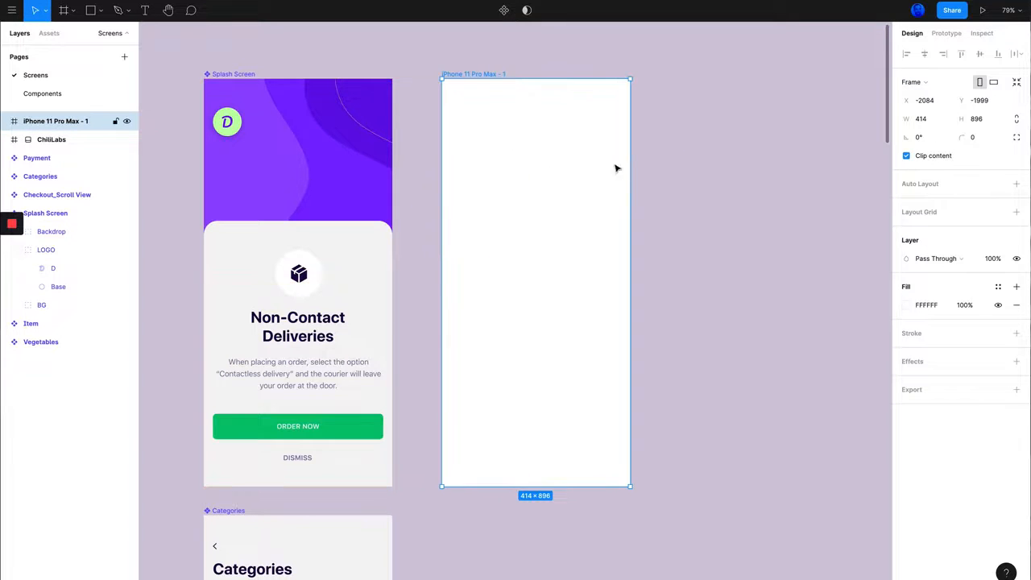
click(667, 159)
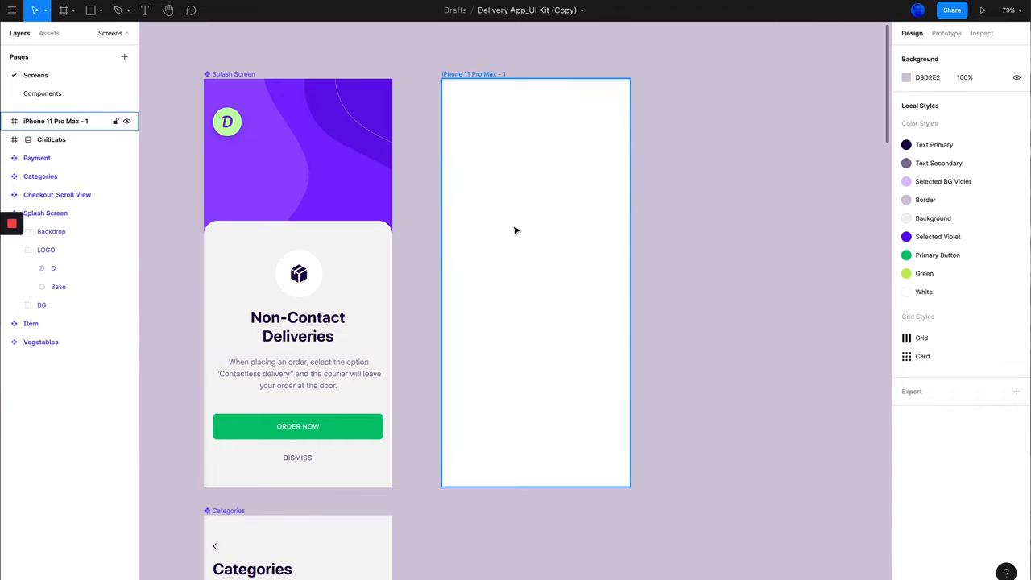
- Draw a rectangle about 414 × 655 in the new frame, spanning its full width from the upper edge
click(467, 76)
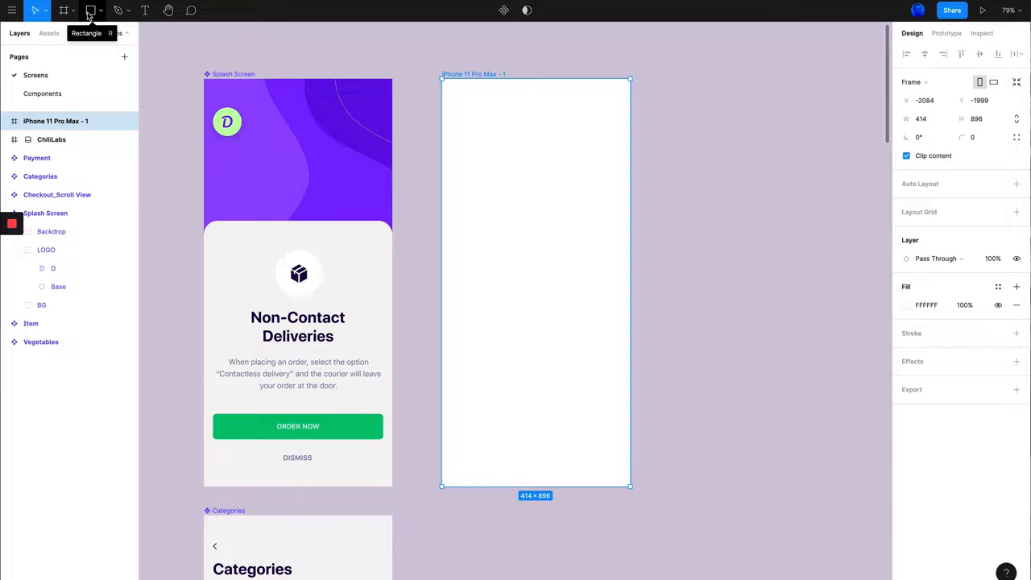
key(r)
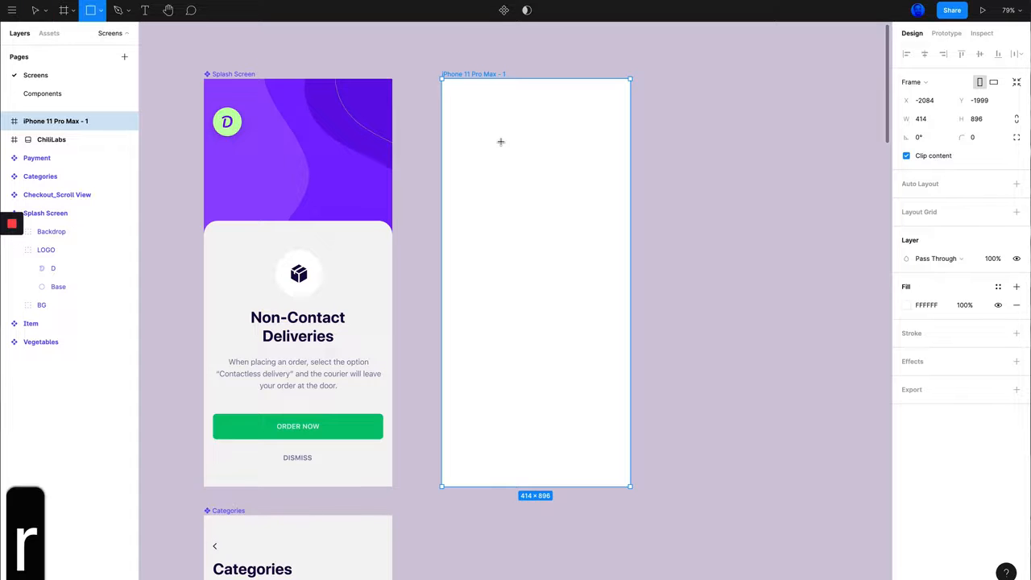
mouse_move(446, 85)
mouse_down()
mouse_move(569, 219)
mouse_move(640, 368)
mouse_move(629, 382)
mouse_up()
drag(446, 244, 442, 244)
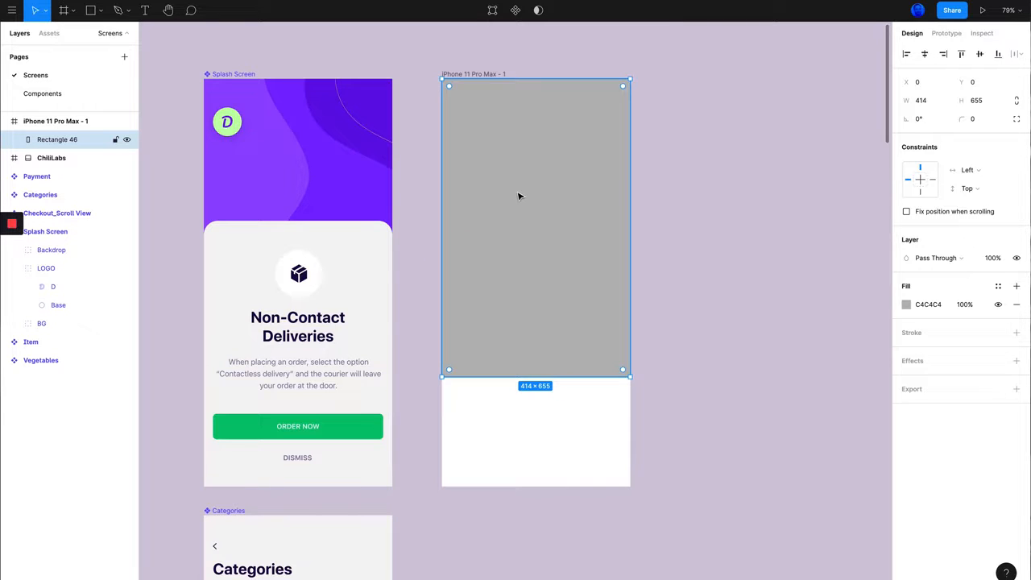
click(698, 217)
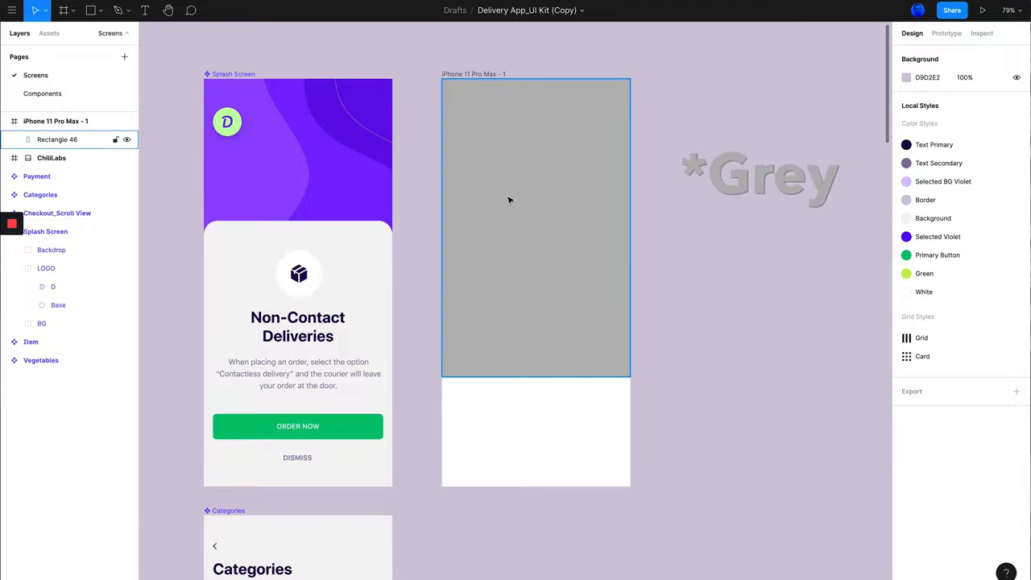
- Fill the grey rectangle with the purple 8C33FF sampled from the Splash Screen's background
click(525, 176)
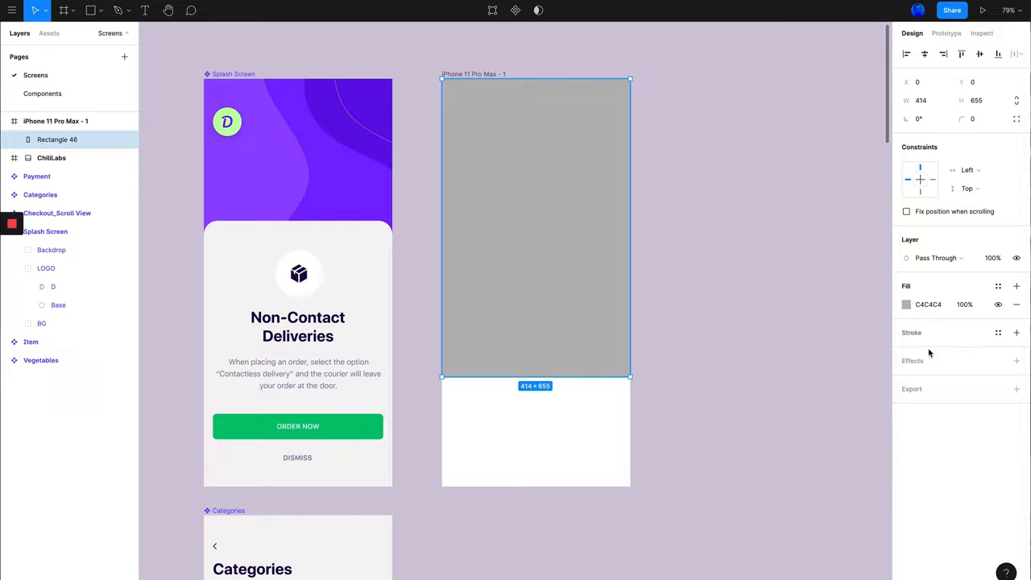
click(907, 304)
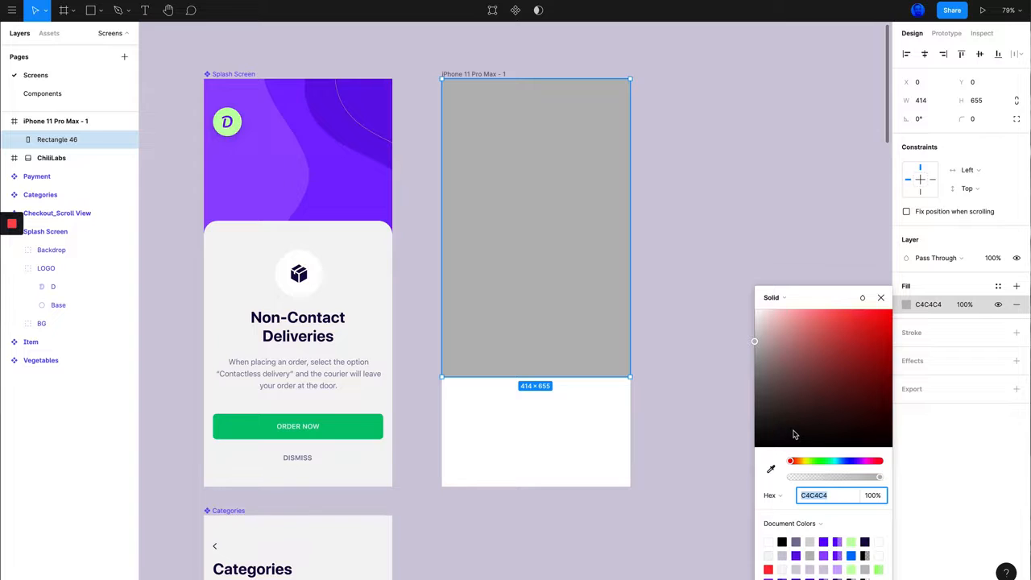
drag(820, 459, 845, 463)
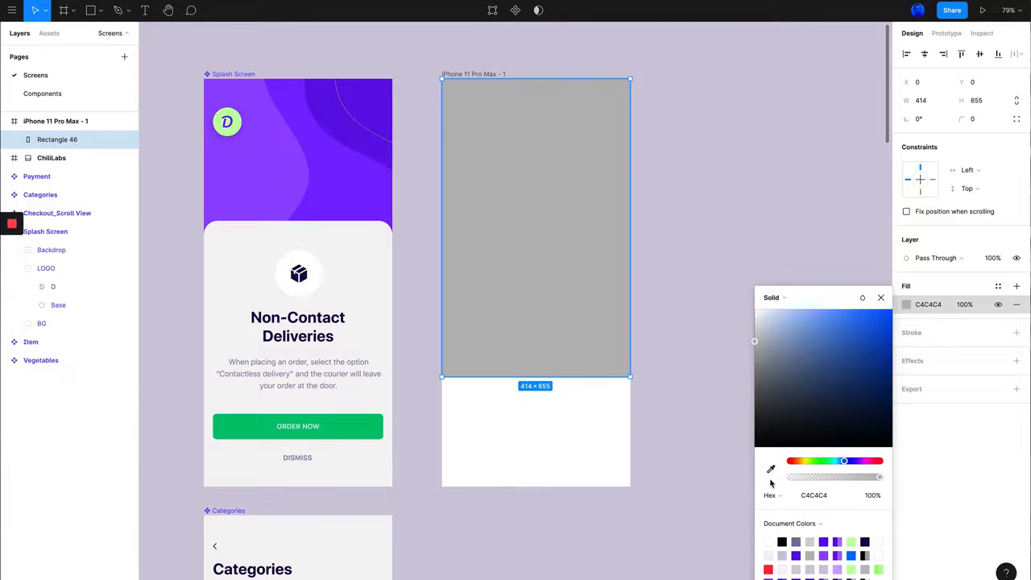
click(771, 474)
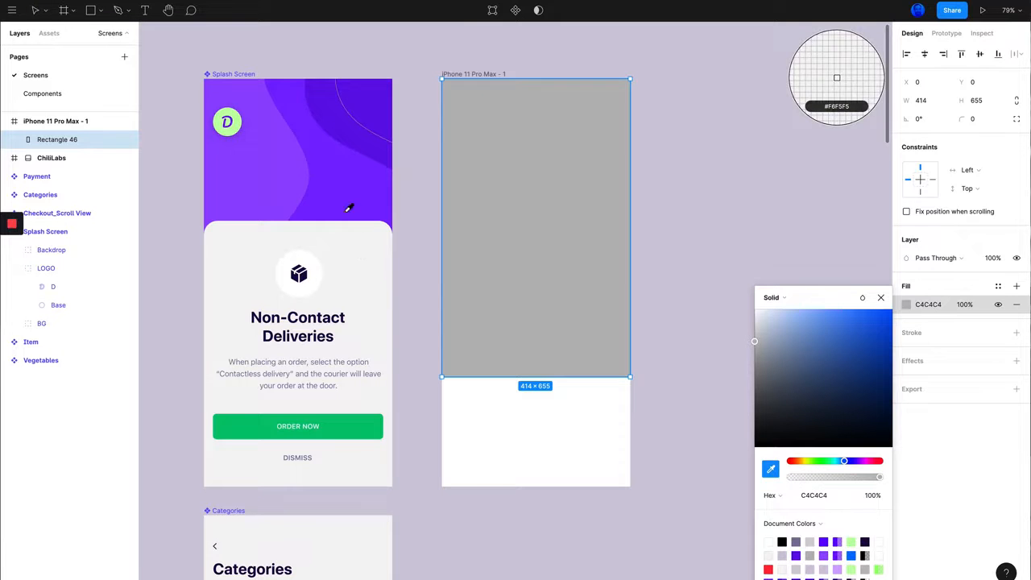
click(337, 181)
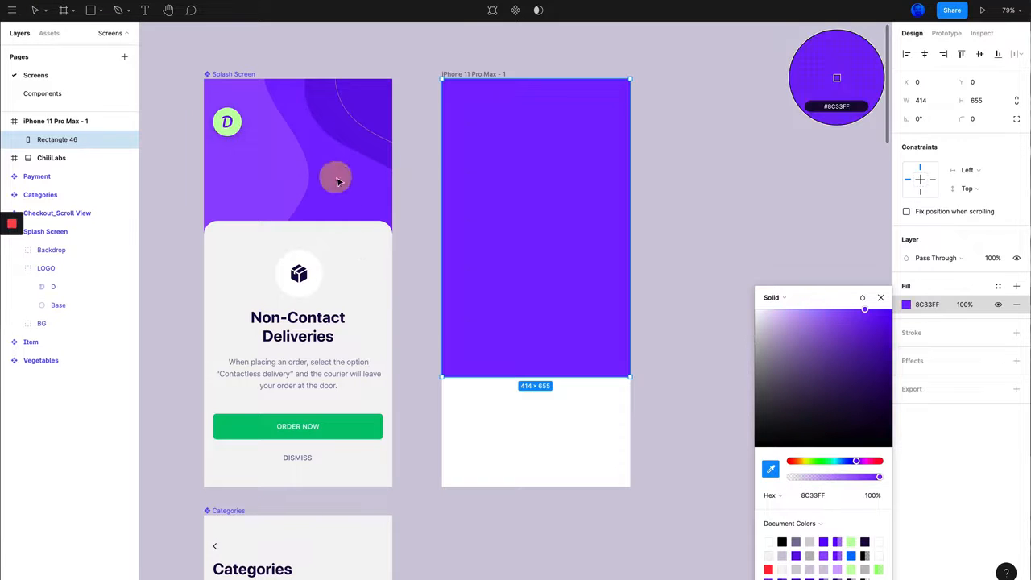
click(662, 251)
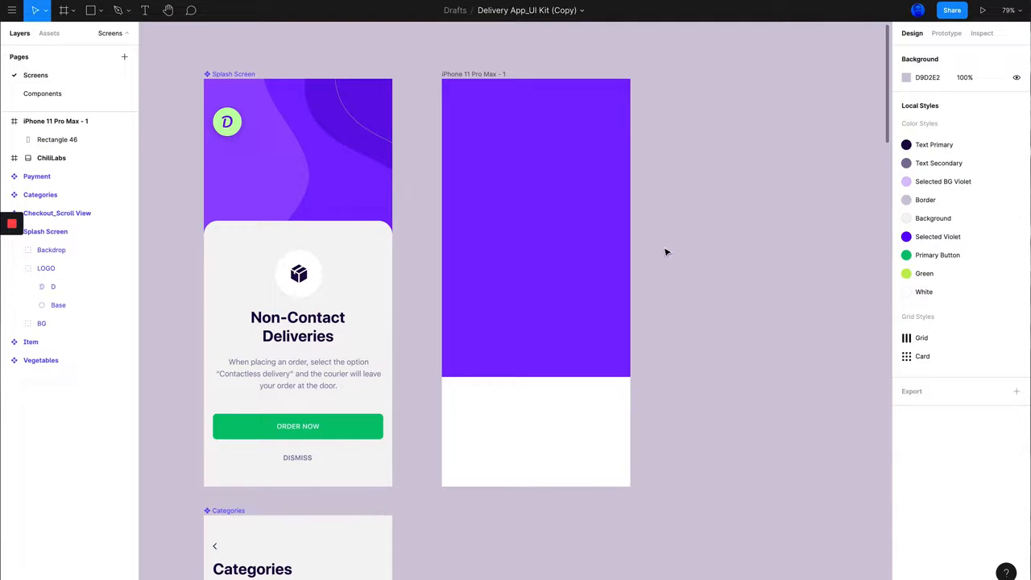
- Draw a full-width rectangle about 414 × 583 over the frame's lower part, its upper edge level with the Splash Screen's card
click(298, 322)
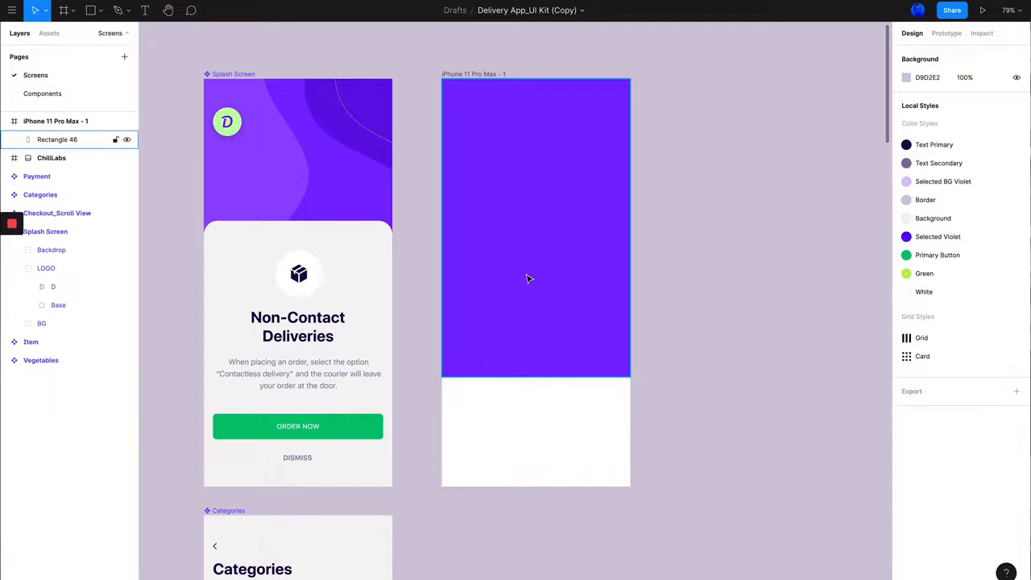
key(r)
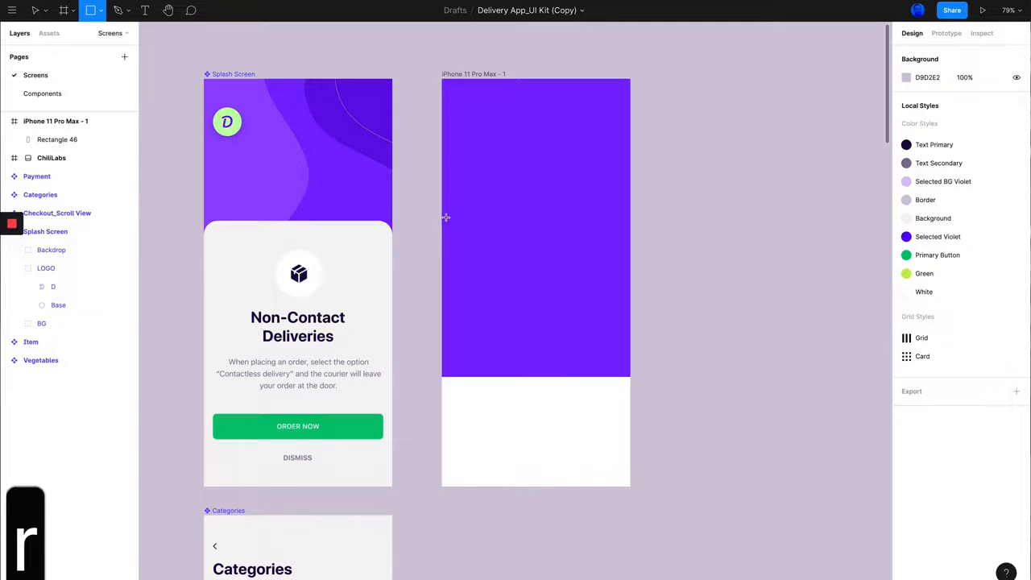
mouse_move(442, 215)
mouse_down()
mouse_move(534, 299)
mouse_move(645, 463)
mouse_move(627, 484)
mouse_up()
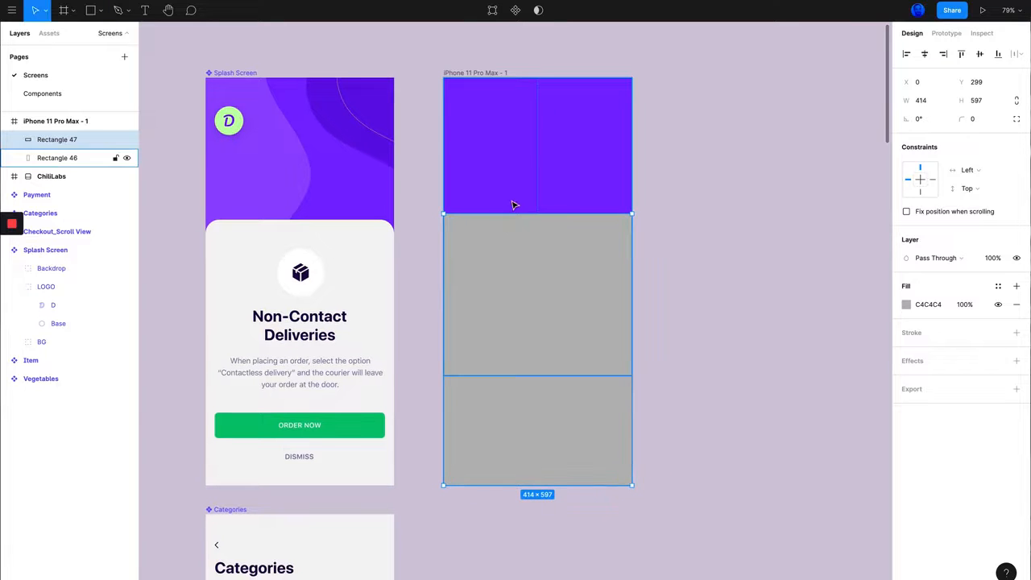
drag(514, 213, 513, 220)
scroll(746, 263, right, 1)
click(785, 359)
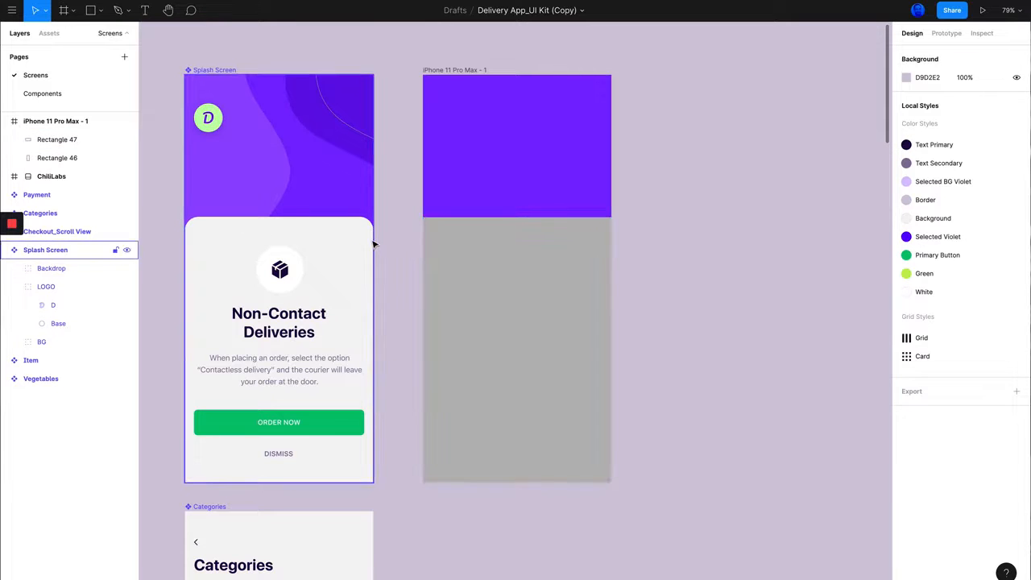
- Fill the lower rectangle with the light grey F6F5F5 sampled from the Splash Screen's card
click(459, 270)
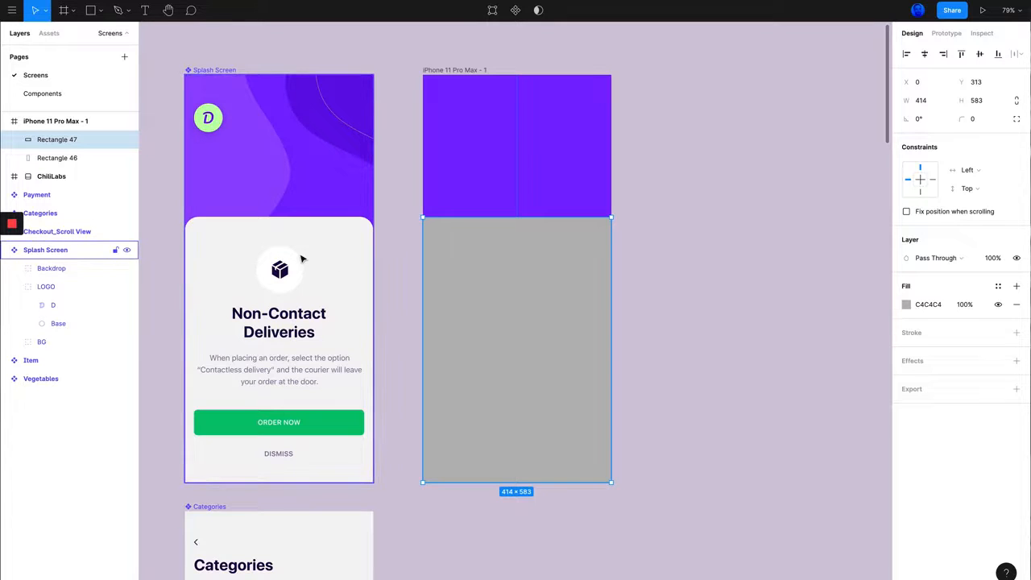
click(905, 305)
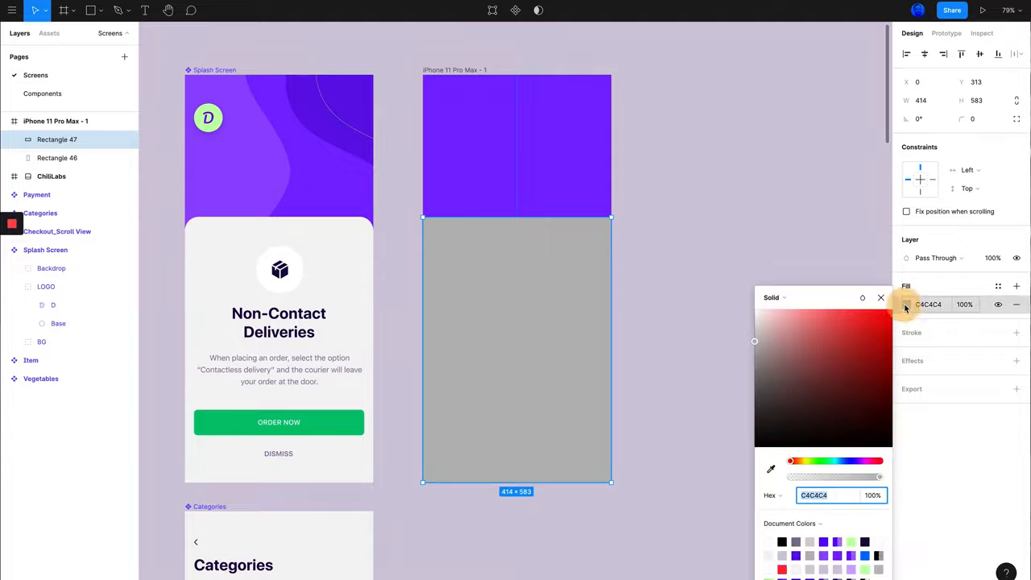
click(770, 468)
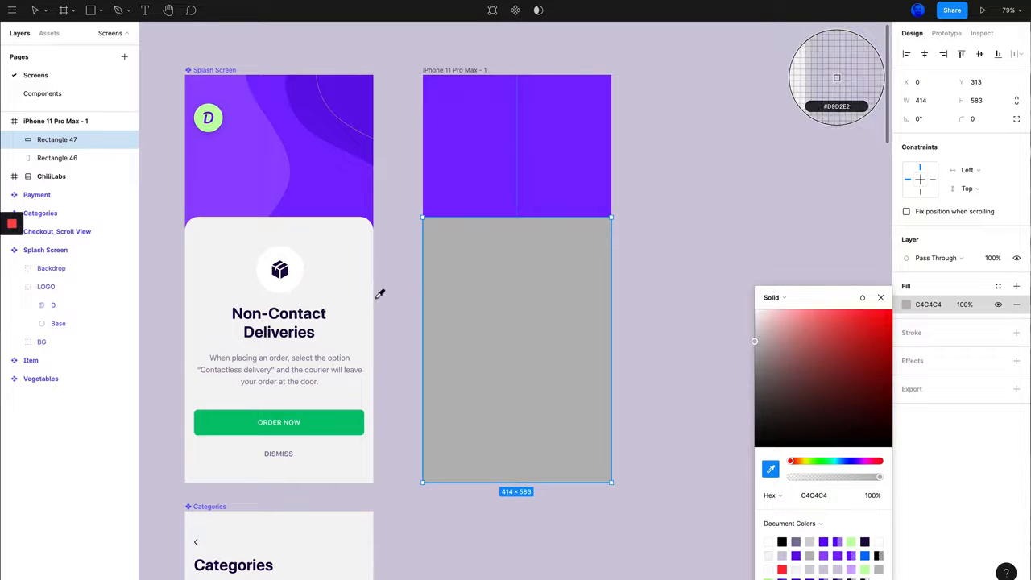
click(339, 271)
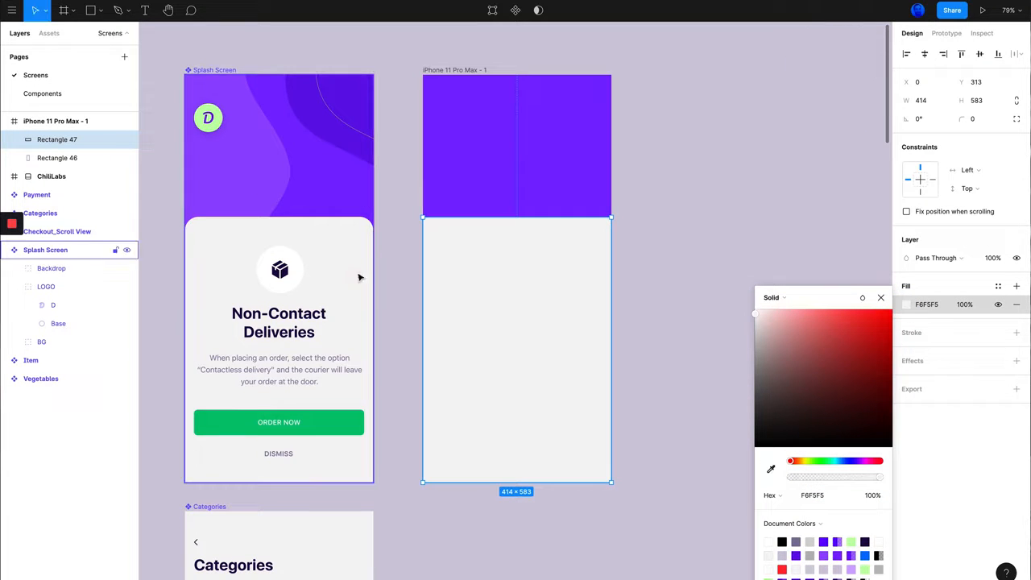
click(645, 292)
click(646, 295)
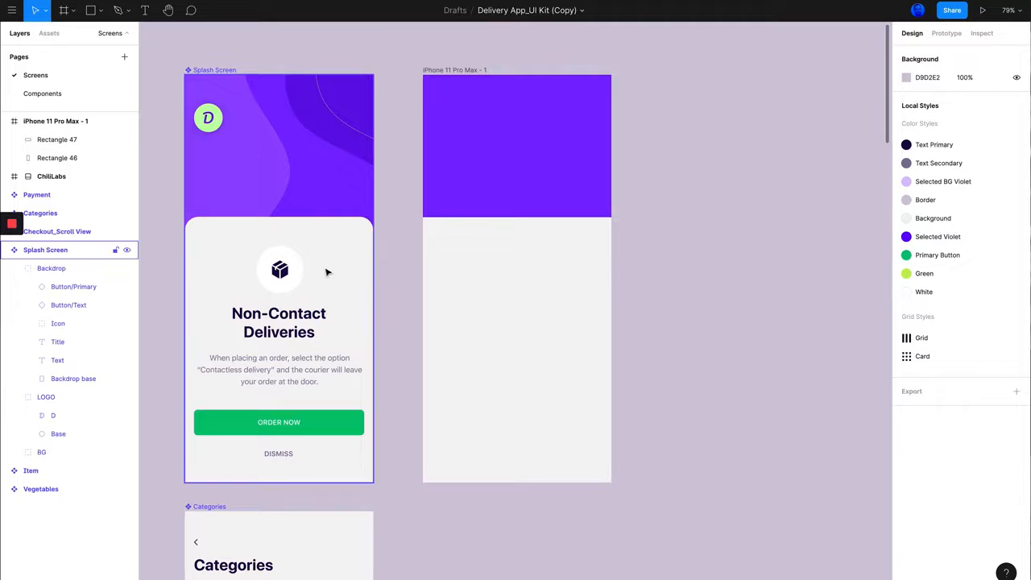
- Select the light grey rectangle in the lower part of the new frame
scroll(419, 272, left, 3)
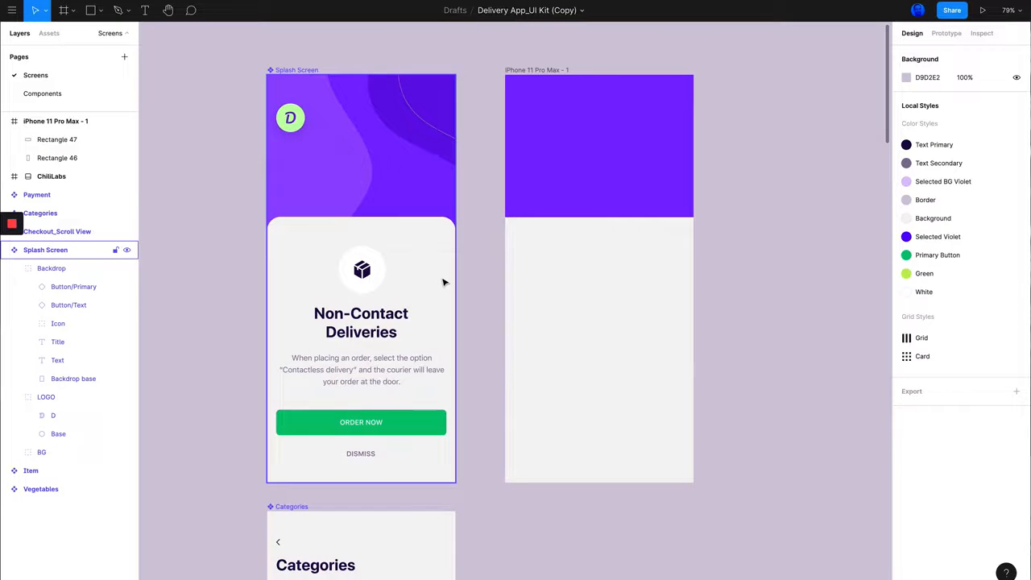
scroll(435, 276, up, 3)
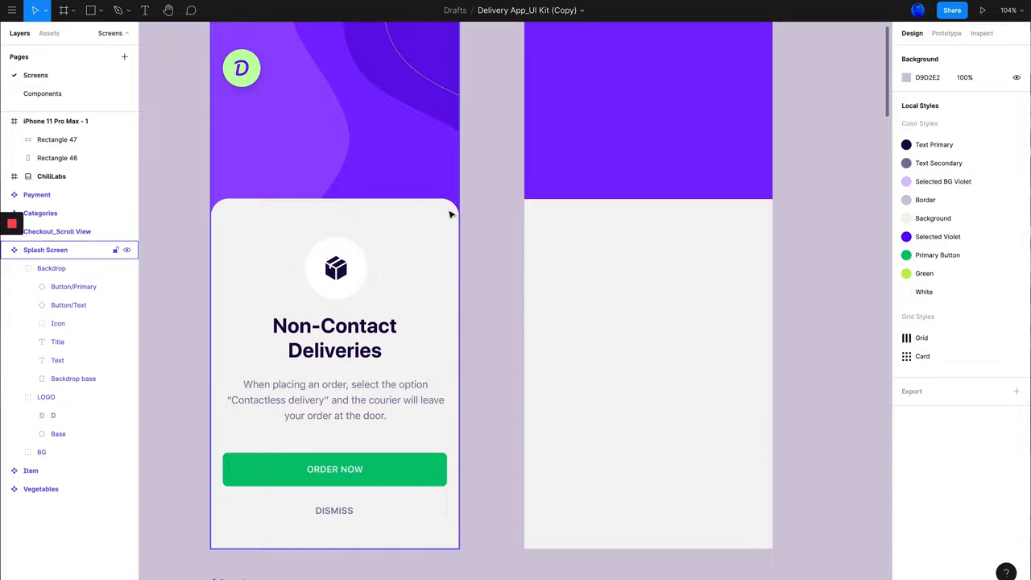
click(578, 279)
scroll(582, 282, right, 1)
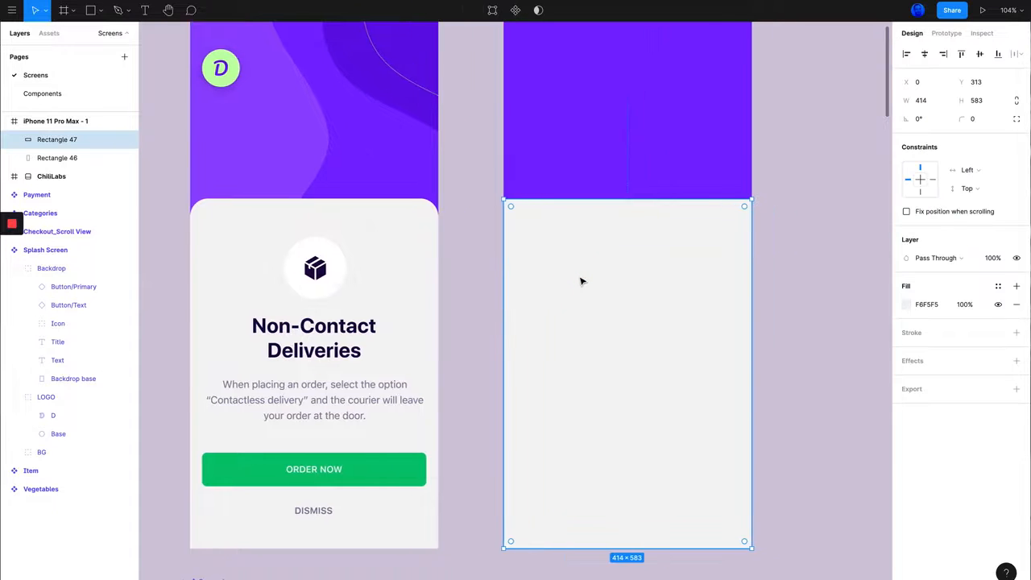
scroll(582, 281, right, 2)
scroll(583, 282, left, 2)
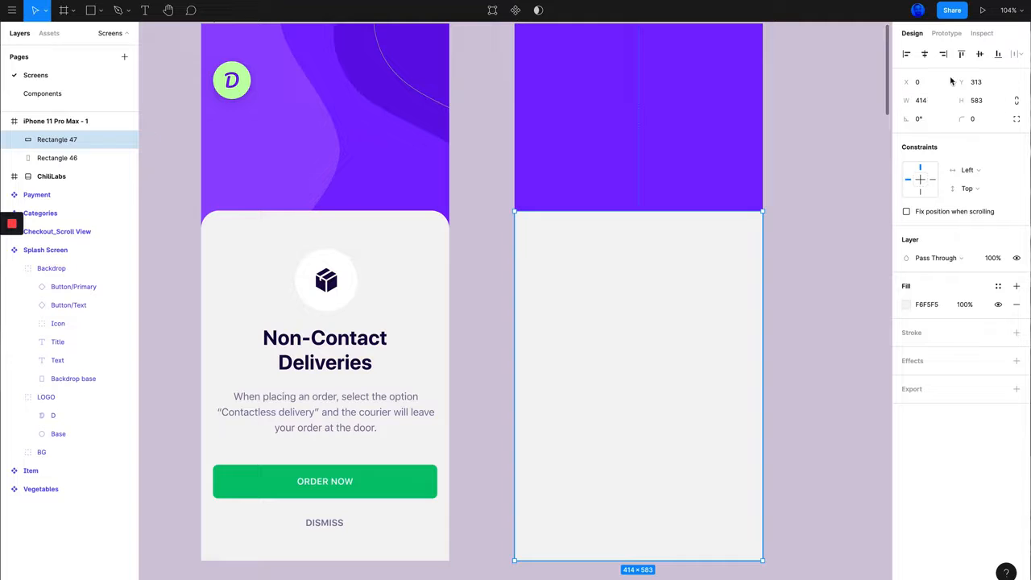
drag(905, 83, 888, 88)
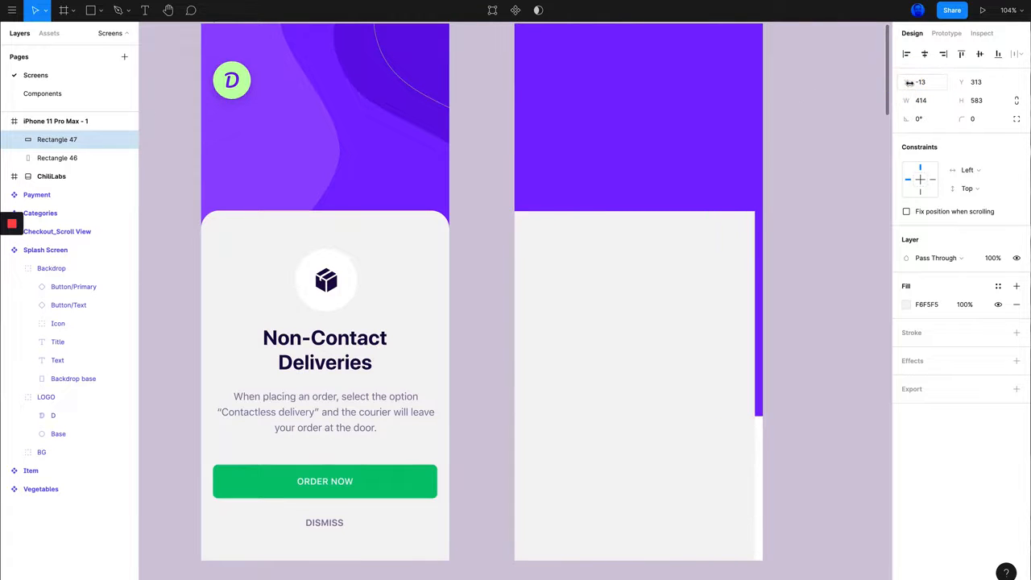
key(super+z)
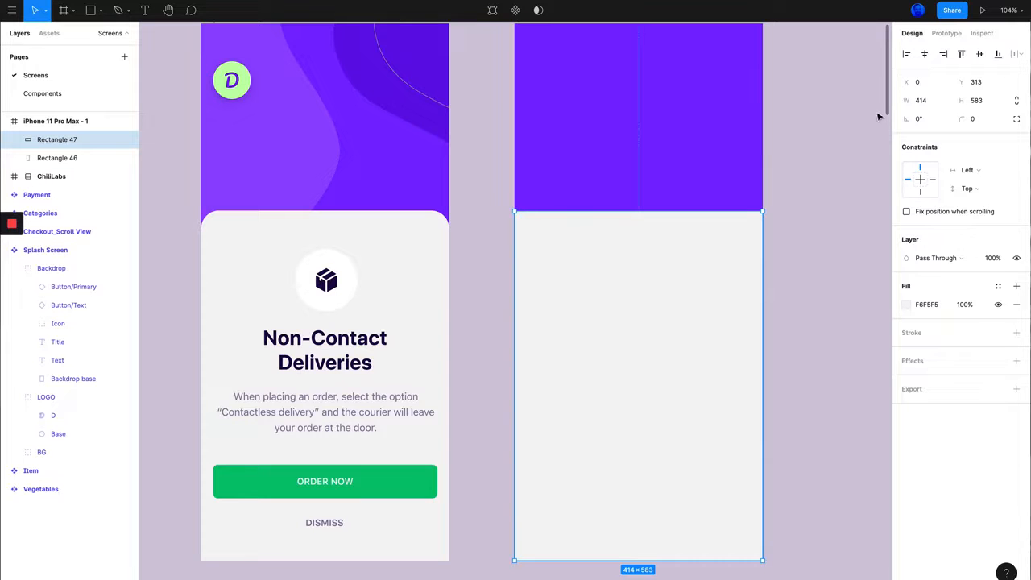
mouse_move(953, 82)
mouse_down()
mouse_move(902, 87)
mouse_move(943, 93)
mouse_up()
key(super+z)
drag(907, 82, 796, 86)
key(super+z)
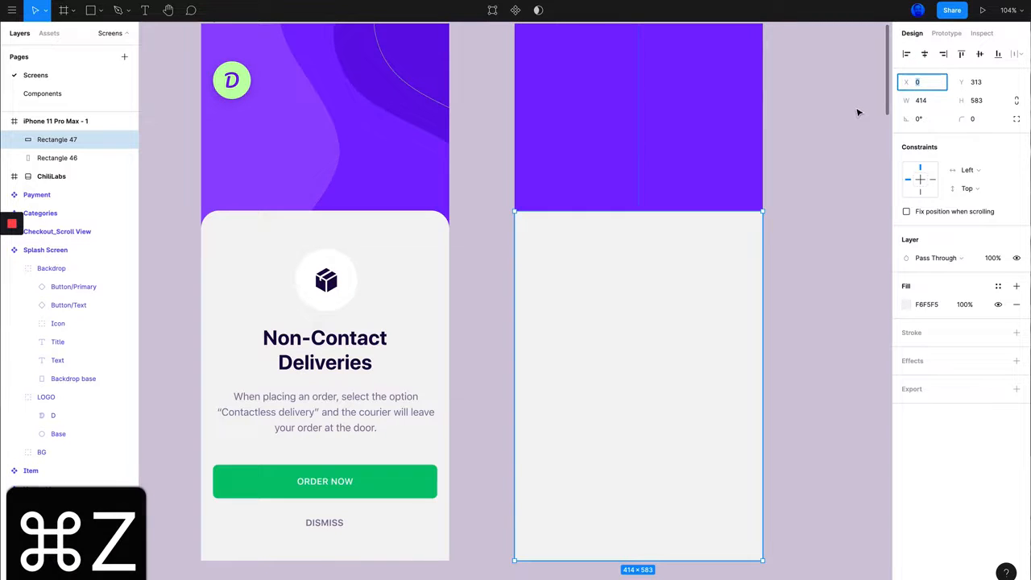
drag(906, 101, 807, 127)
key(super+z)
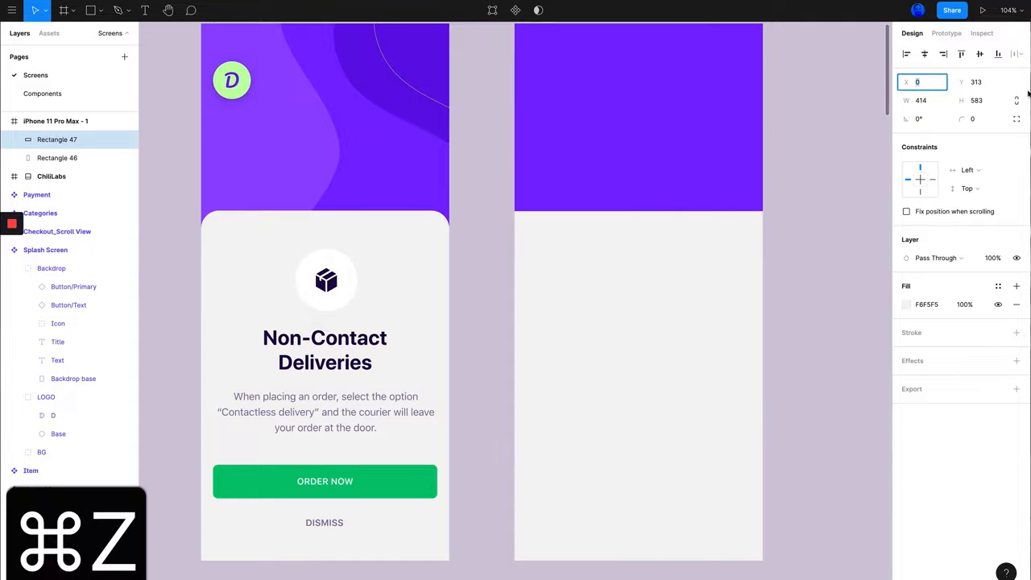
drag(964, 101, 907, 114)
key(super+z)
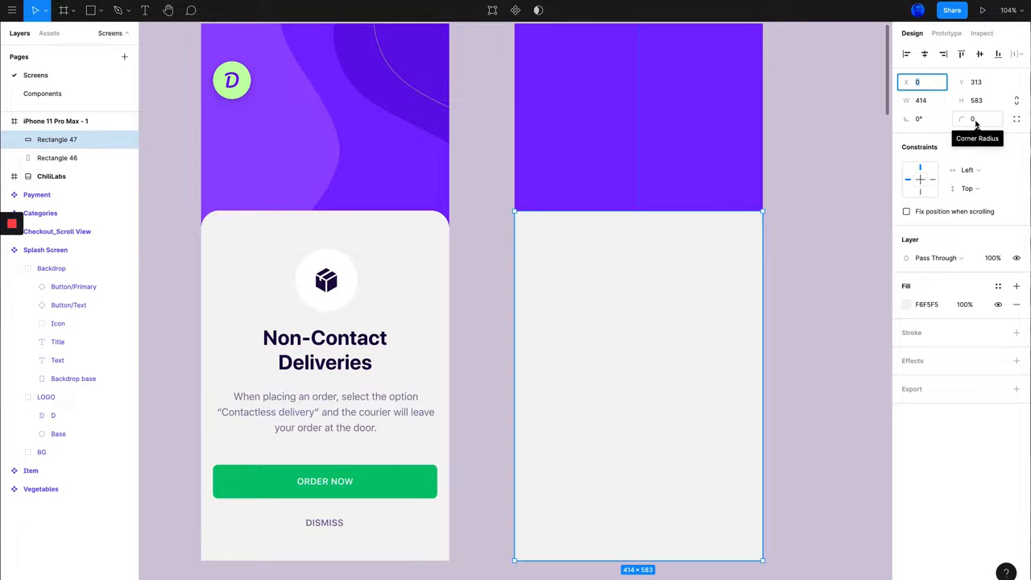
- Round the corners of the light grey rectangle to a radius of 35
drag(961, 121, 1030, 124)
scroll(873, 201, right, 1)
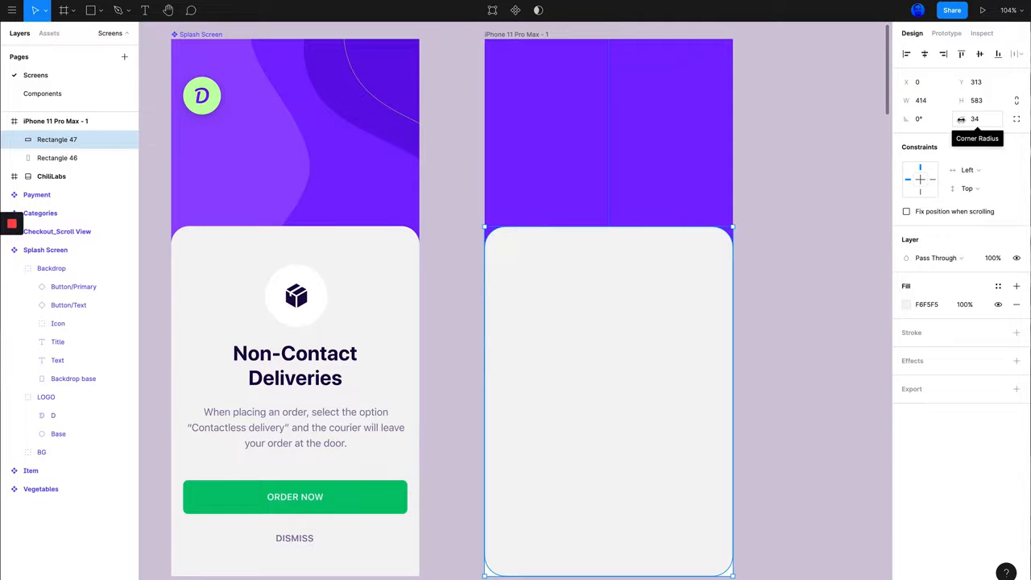
mouse_move(964, 121)
mouse_down()
mouse_move(981, 120)
mouse_move(936, 122)
mouse_move(983, 121)
mouse_move(929, 123)
mouse_move(971, 121)
mouse_up()
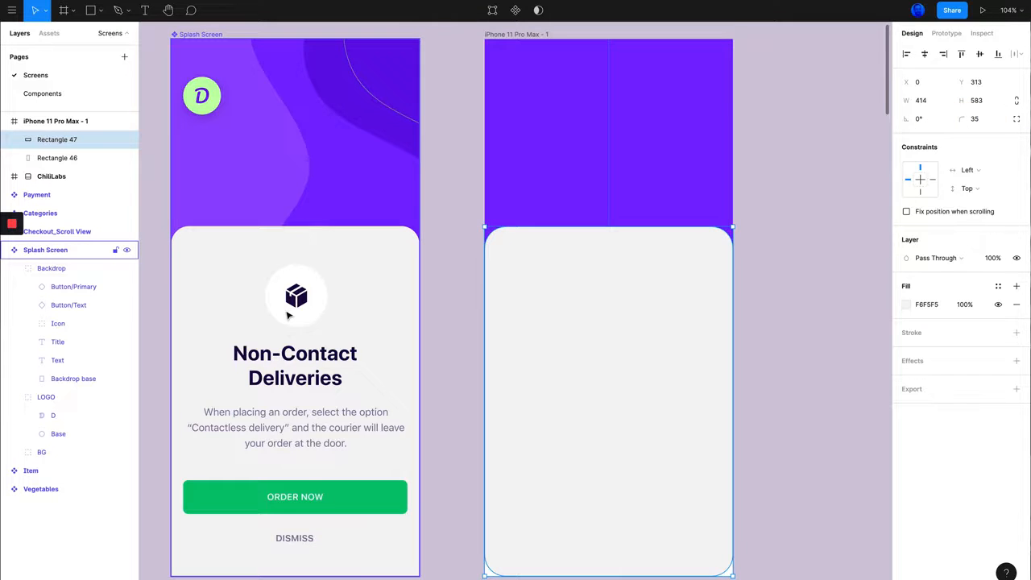
key(Escape)
- Try stretching the light grey rectangle past the frame's lower edge to a height of about 645 to hide its rounded lower corners
scroll(402, 322, down, 3)
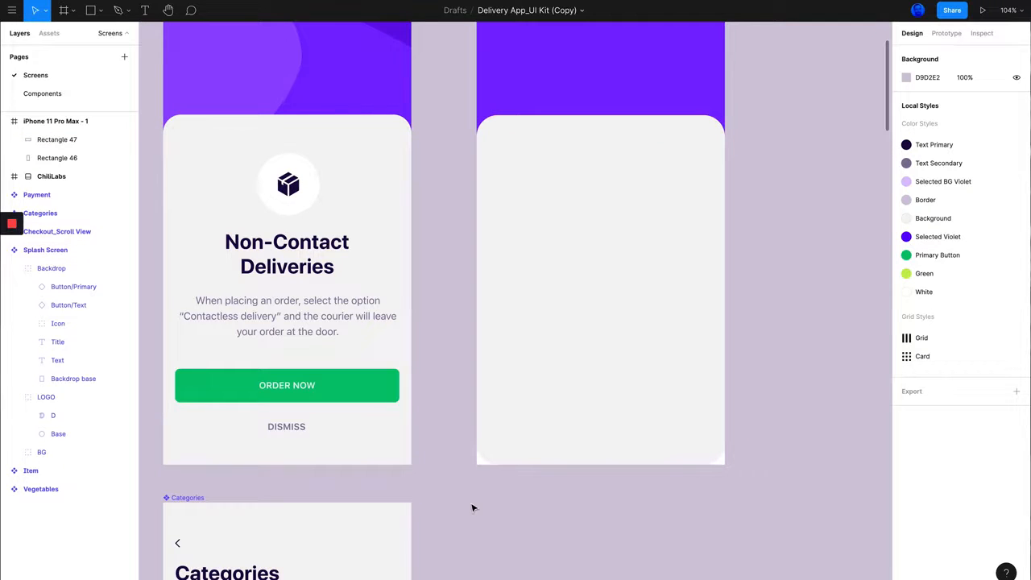
click(631, 339)
drag(590, 463, 590, 491)
click(778, 408)
scroll(780, 256, up, 3)
scroll(787, 247, up, 2)
scroll(792, 241, down, 3)
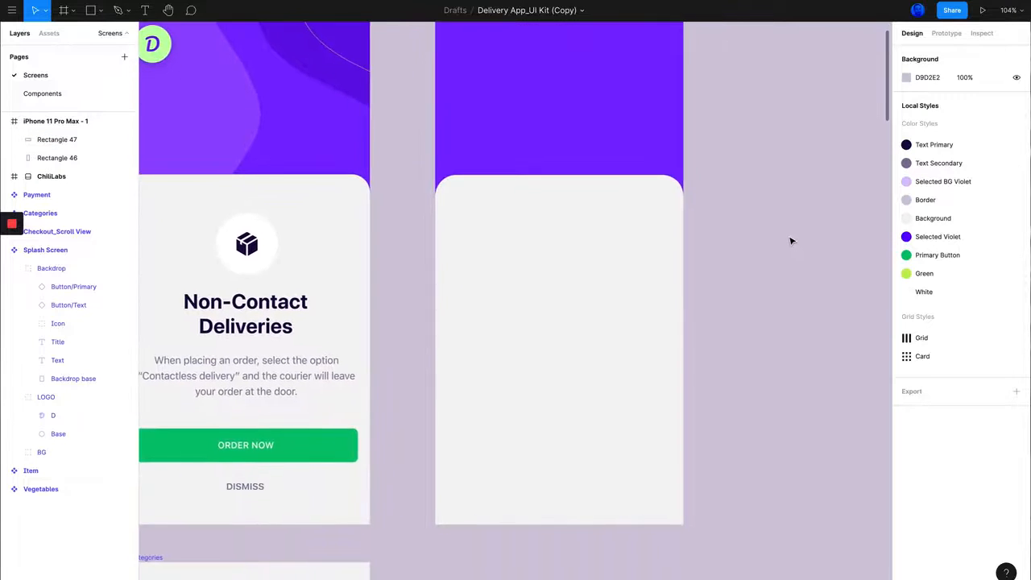
scroll(791, 241, down, 2)
scroll(791, 242, up, 1)
click(665, 354)
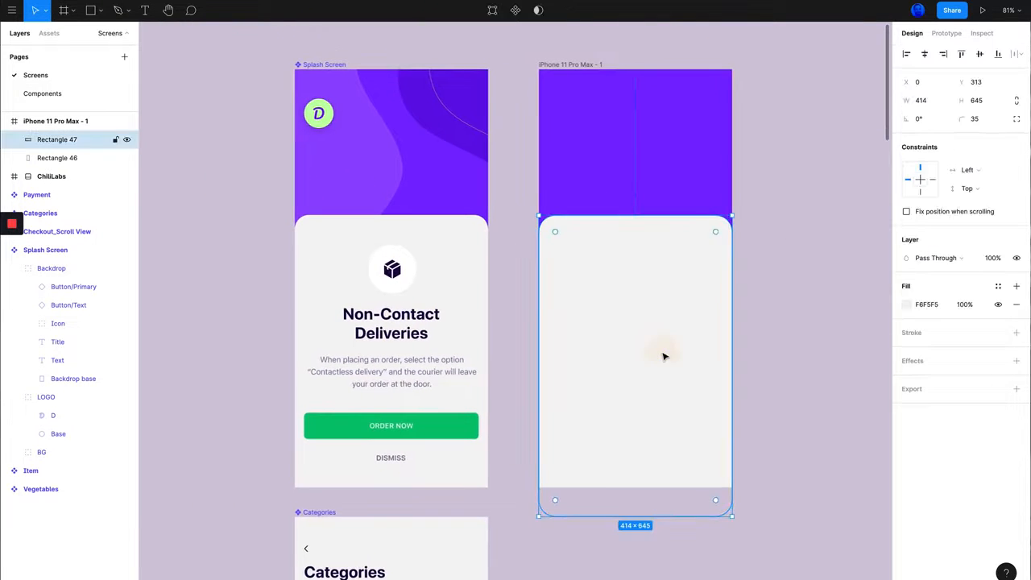
- Undo the last height change of the light grey rectangle
key(super+z)
scroll(755, 341, right, 2)
key(super+z)
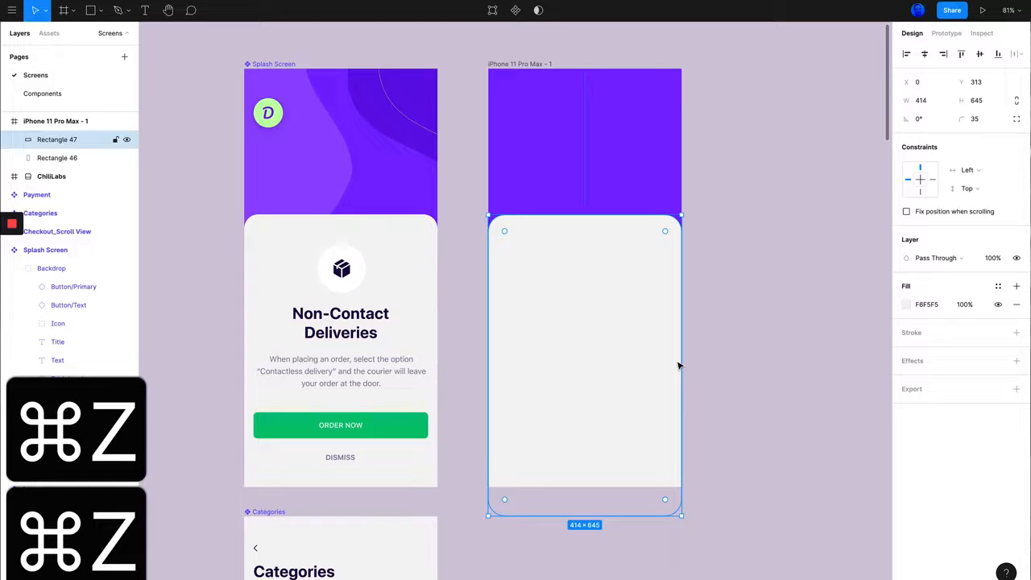
key(super+z)
- Switch the light grey rectangle to independent radii for each corner
scroll(673, 323, down, 2)
scroll(673, 322, left, 1)
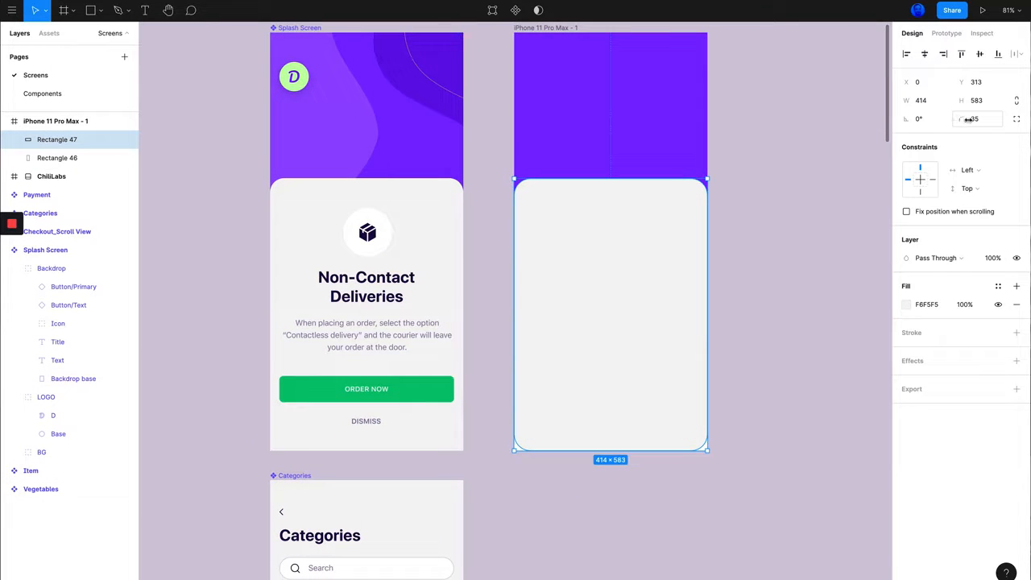
click(1017, 121)
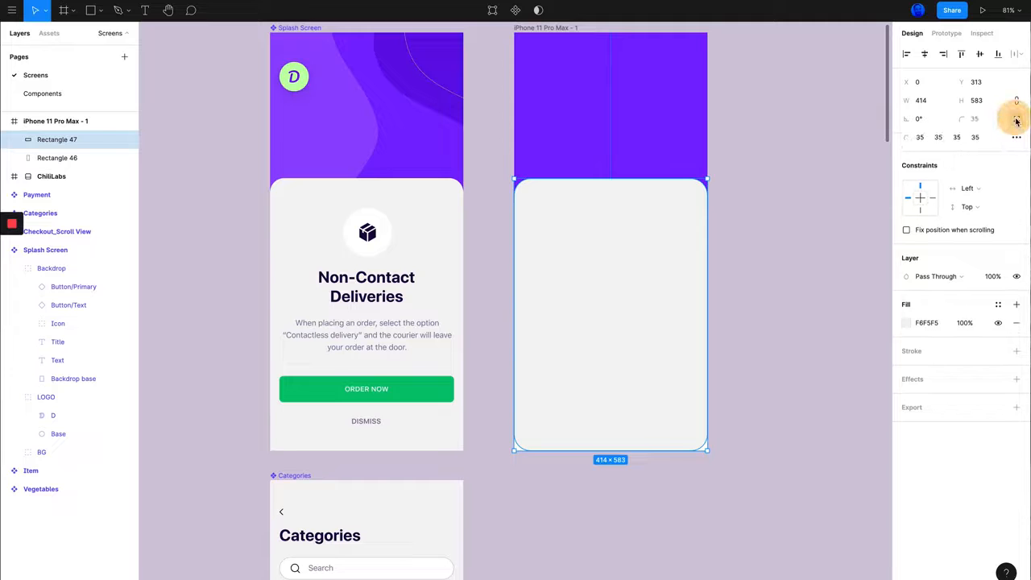
click(943, 141)
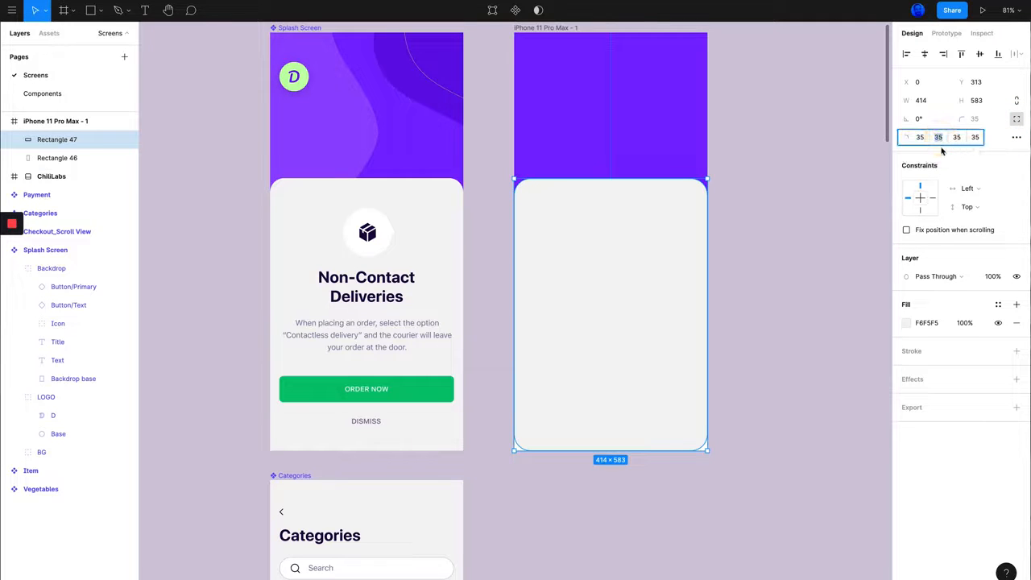
text(0)
key(Return)
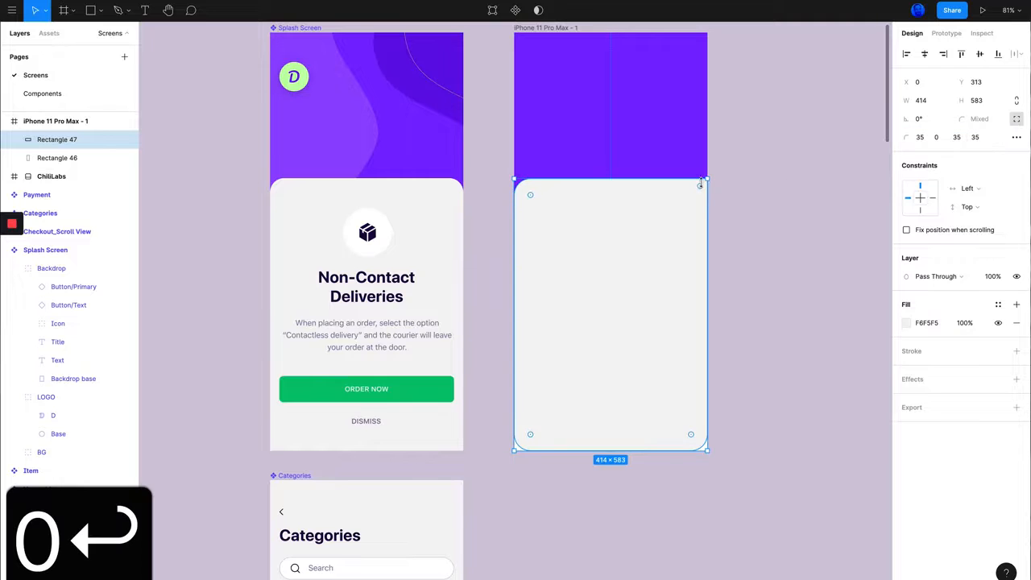
key(super+z)
- Set the radii of the light grey rectangle's two lower corners to 0
click(961, 141)
text(0)
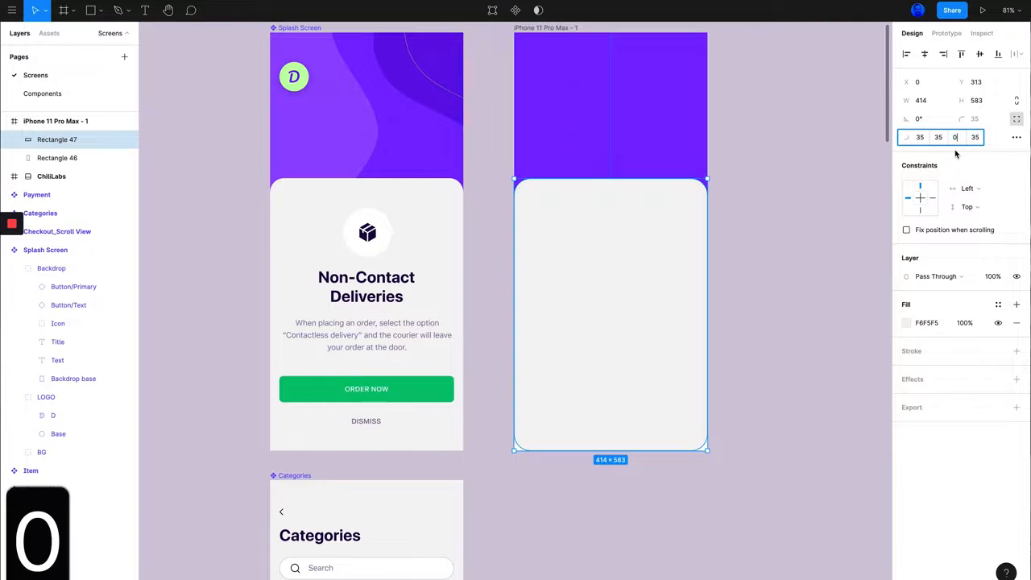
click(756, 233)
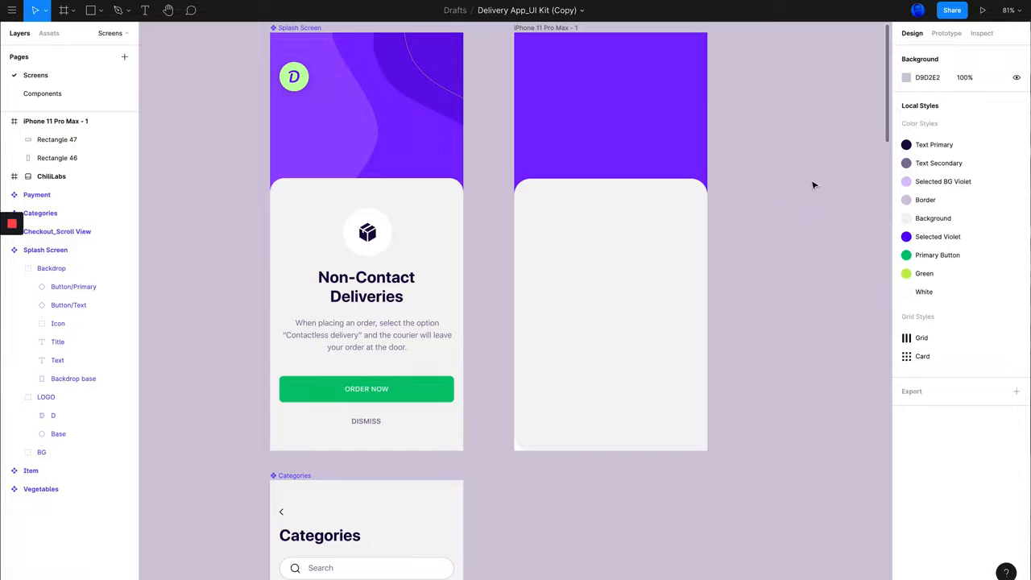
click(685, 232)
click(976, 138)
text(0 0)
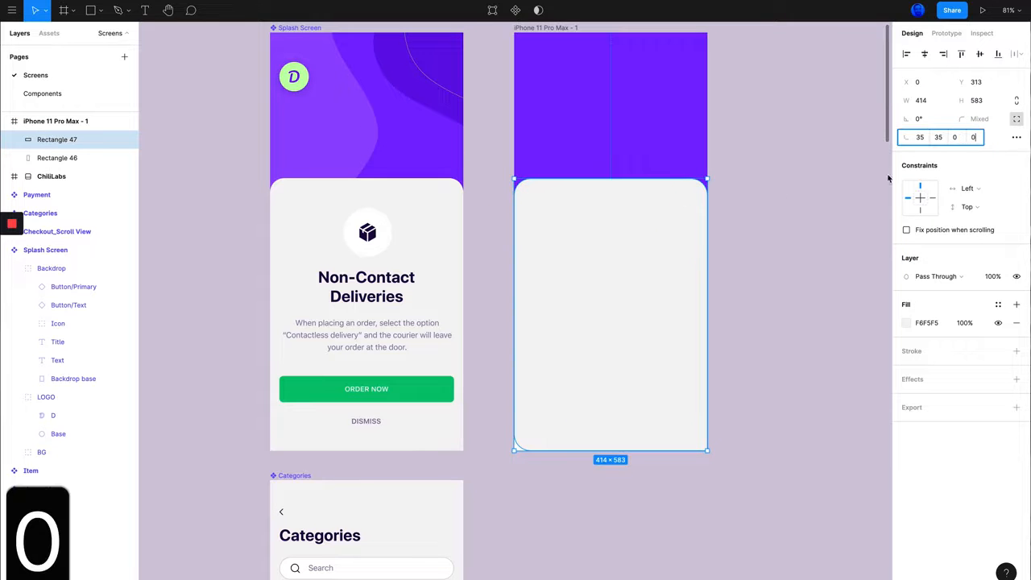
click(841, 193)
- Draw a circle about 103 × 103 near the middle of the light grey card's upper part
scroll(578, 312, up, 3)
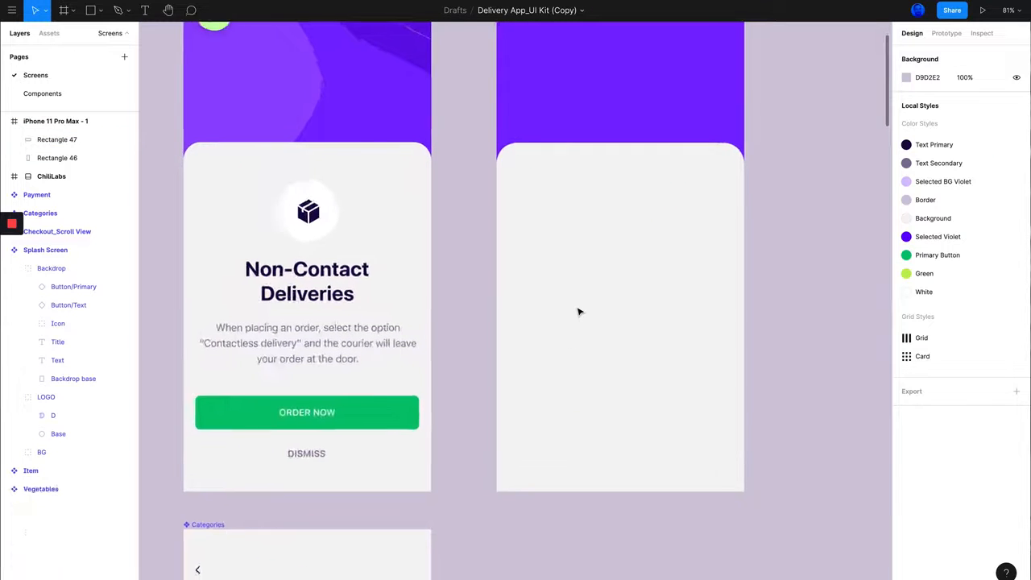
scroll(570, 311, up, 2)
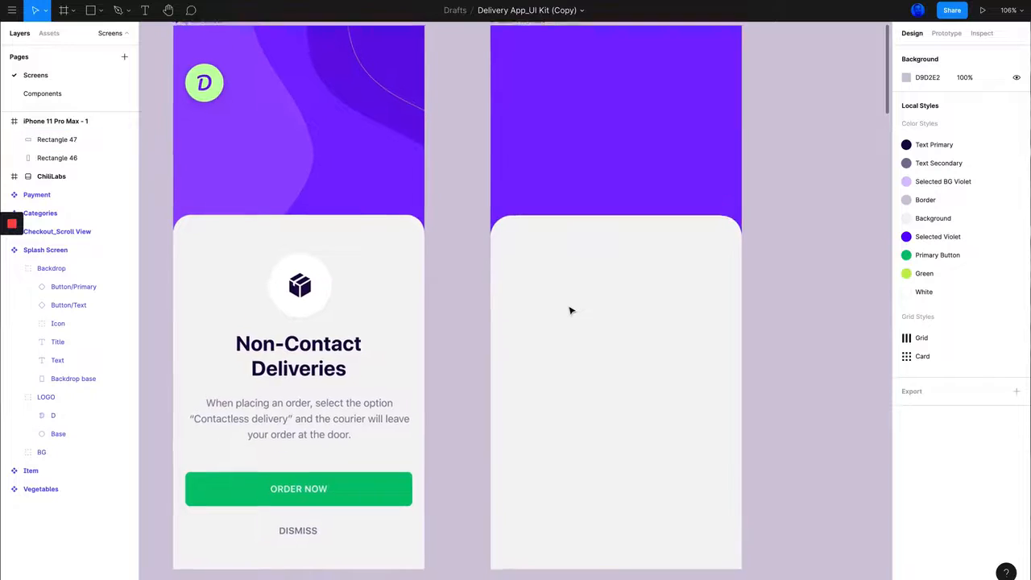
scroll(578, 299, right, 2)
scroll(577, 299, left, 2)
scroll(578, 299, down, 1)
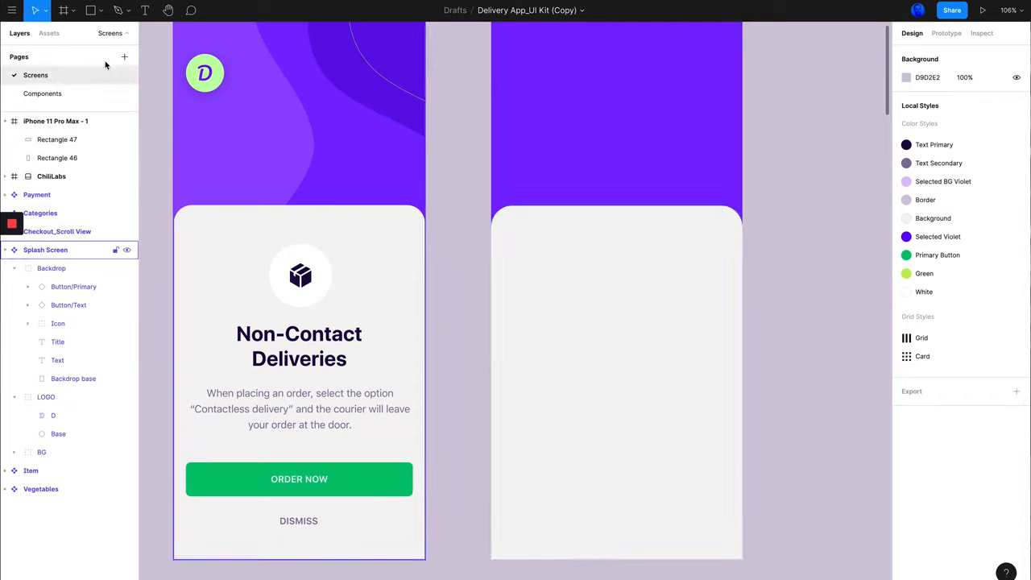
click(100, 10)
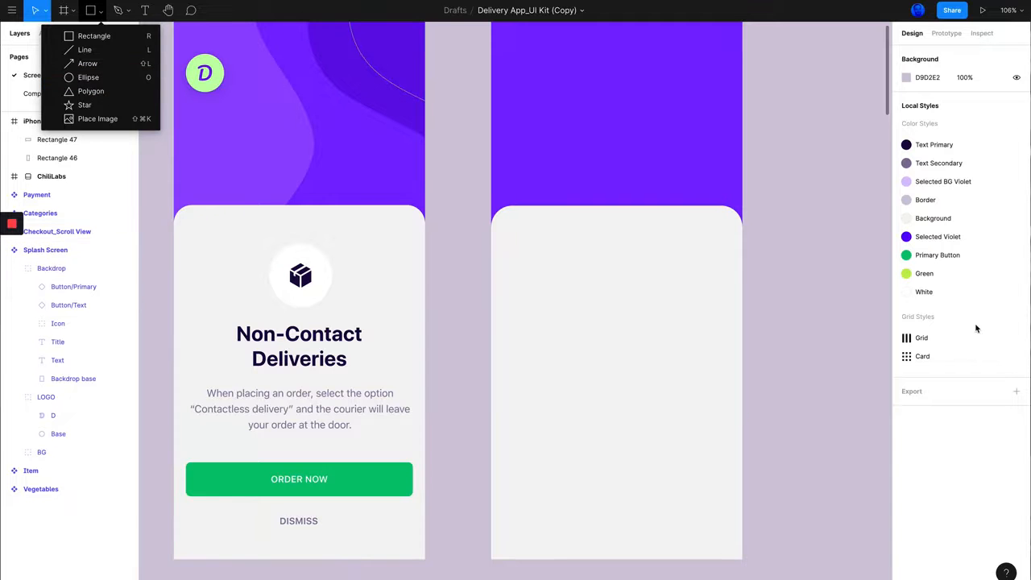
click(739, 279)
click(810, 281)
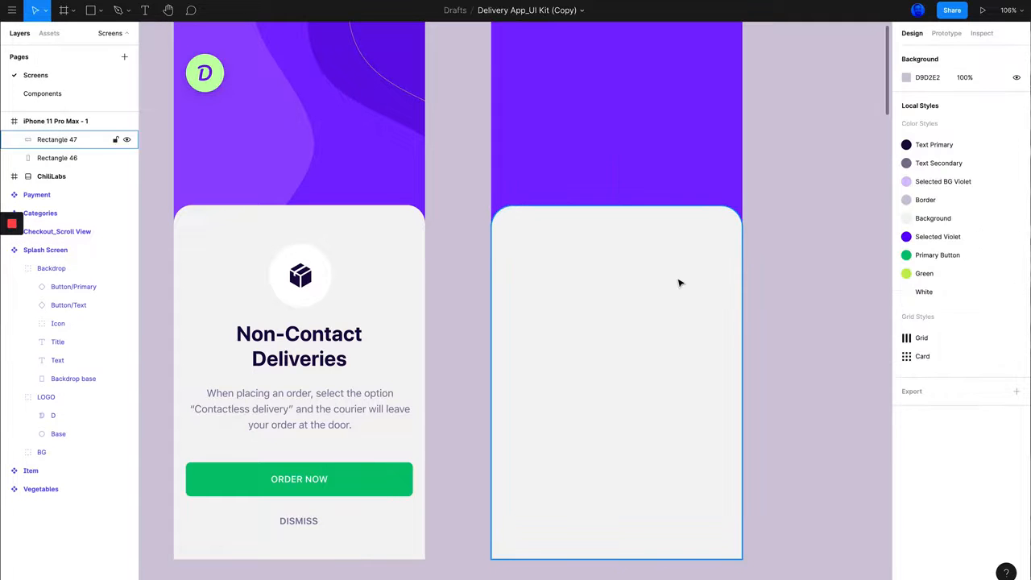
key(o)
drag(556, 269, 622, 299)
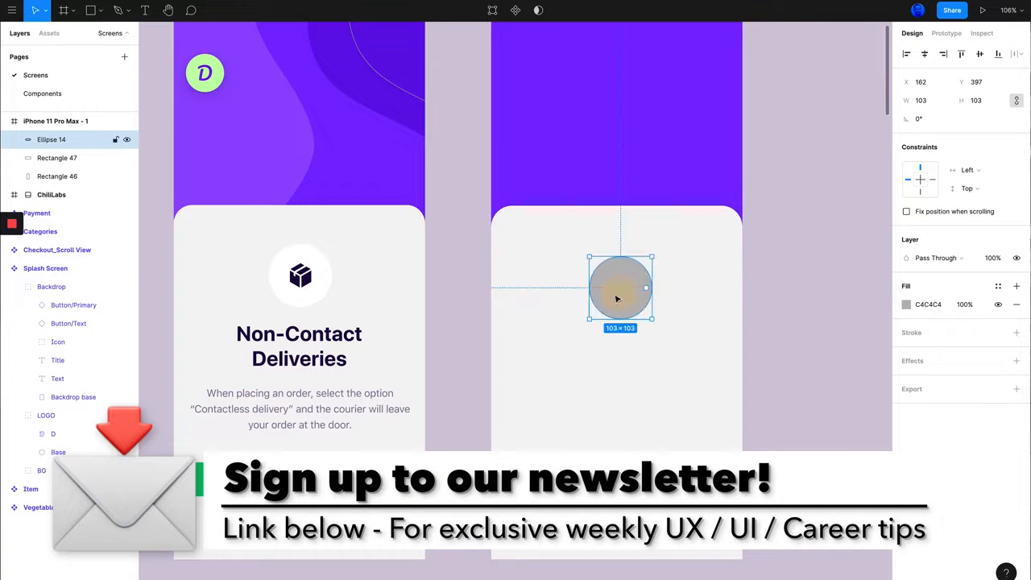
- Check the size of the Splash Screen's box icon group and set the new circle to 104 × 104
click(316, 295)
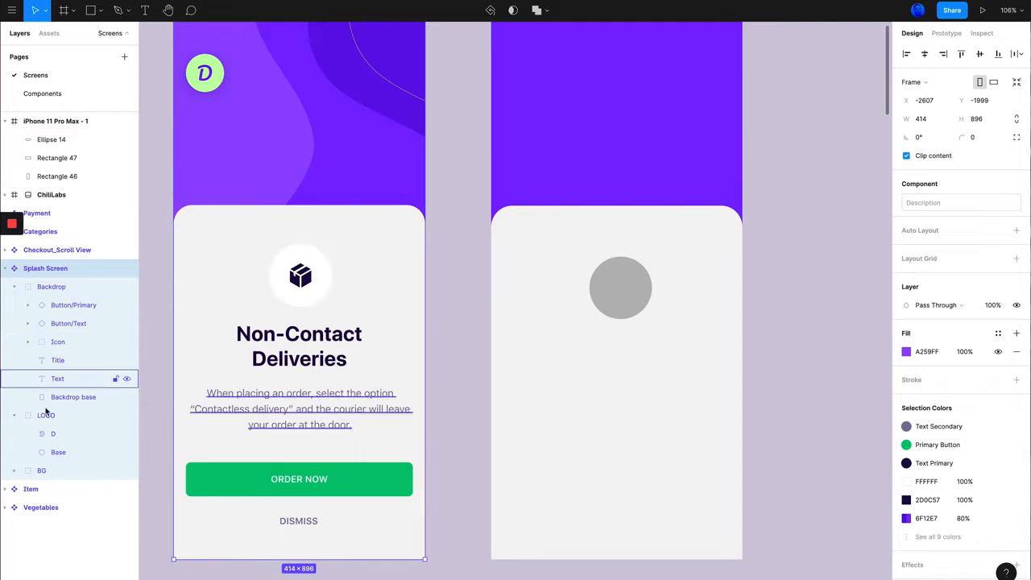
click(326, 272)
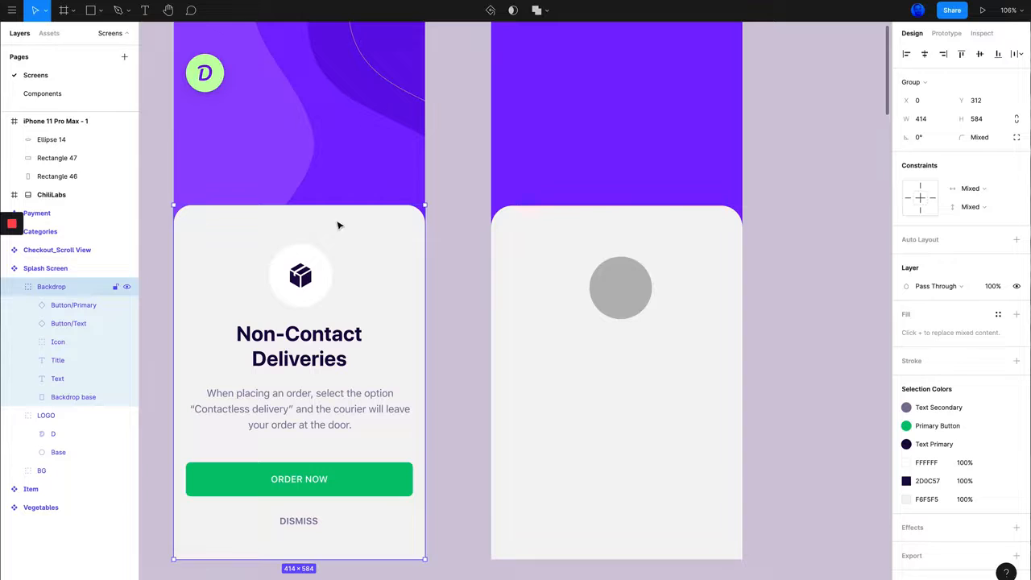
click(322, 282)
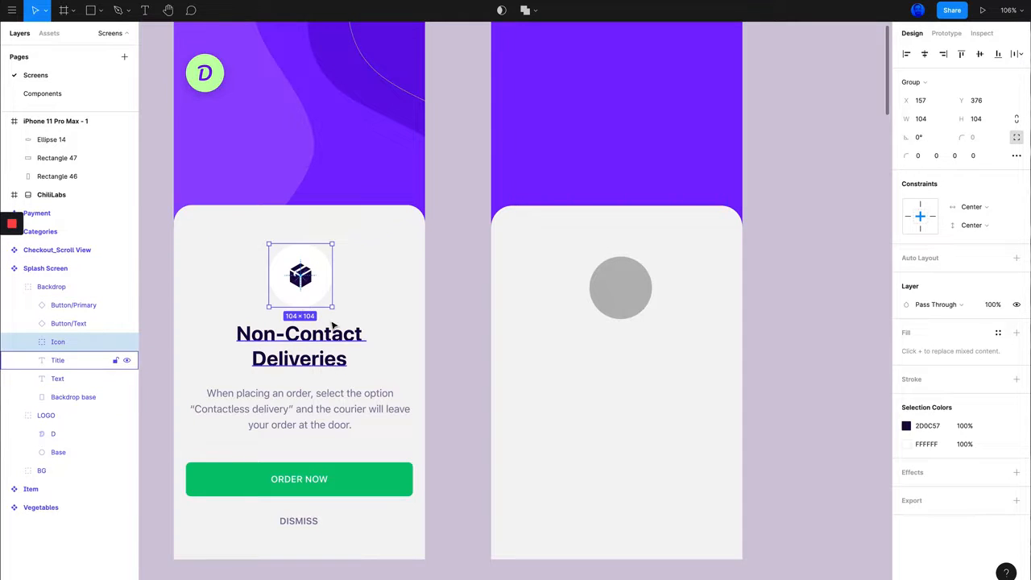
click(618, 284)
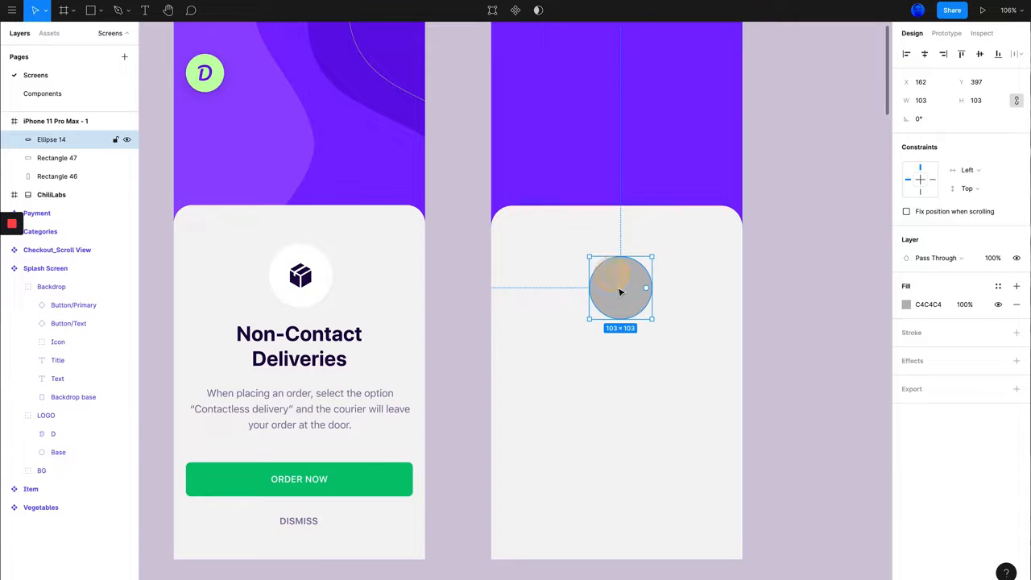
click(927, 101)
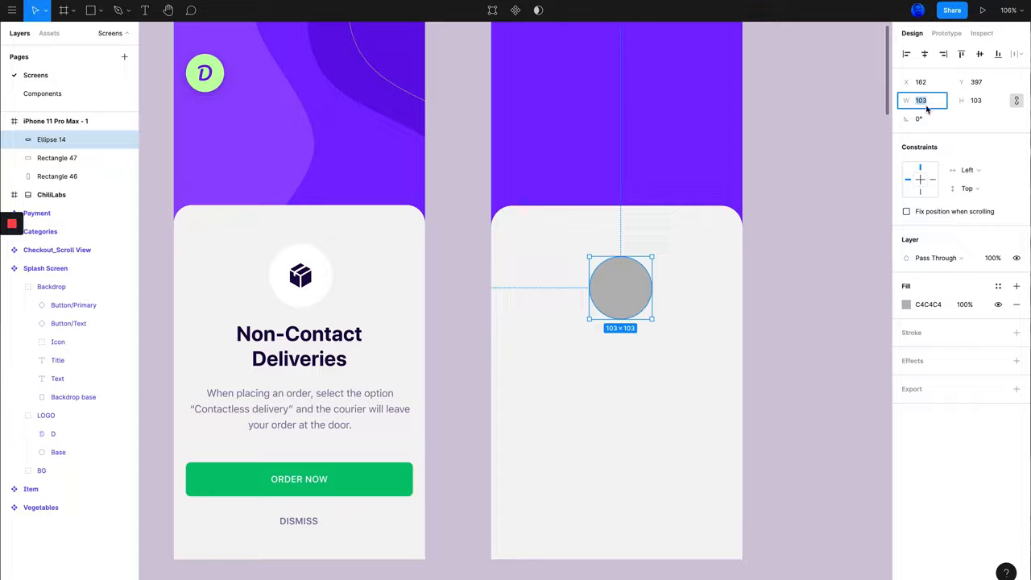
text(104)
key(Return)
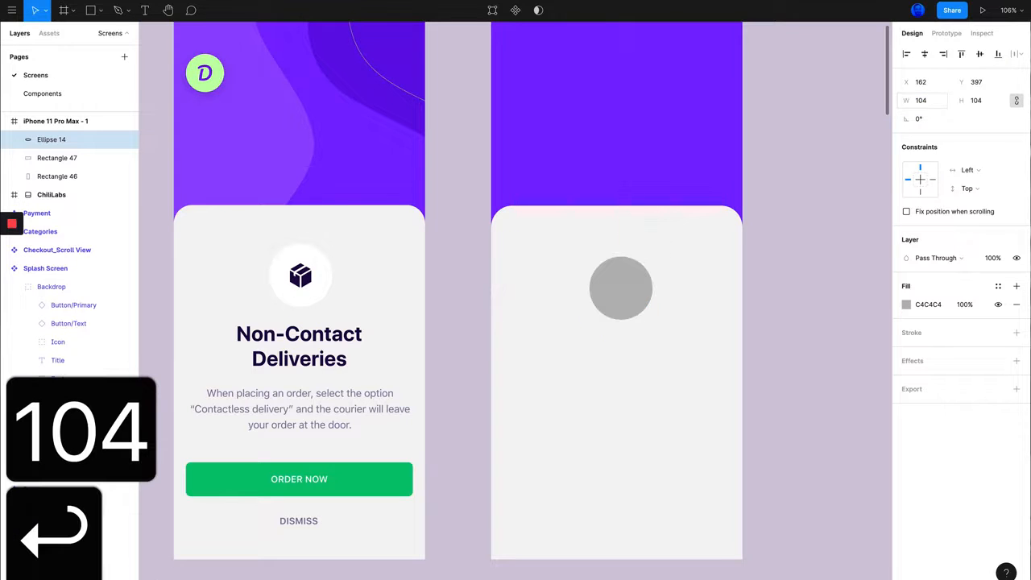
- Move the grey circle to X 155, Y 370 and measure the box icon's distances to the edges of the Splash Screen card
mouse_move(629, 287)
mouse_down()
mouse_move(622, 255)
mouse_move(624, 316)
mouse_move(622, 253)
mouse_move(622, 292)
mouse_move(623, 258)
mouse_move(624, 270)
mouse_up()
click(319, 292)
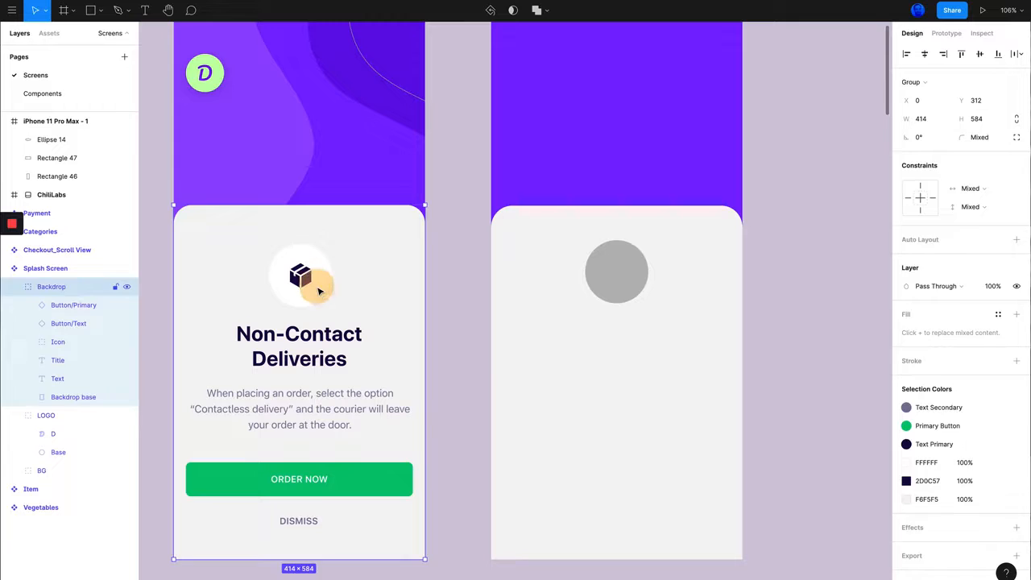
double_click(319, 292)
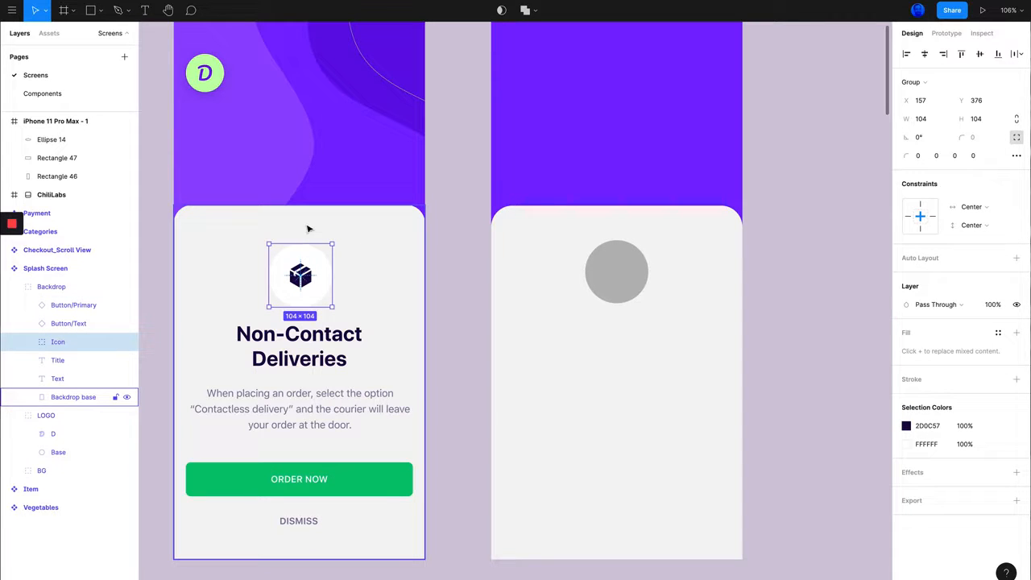
key(alt)
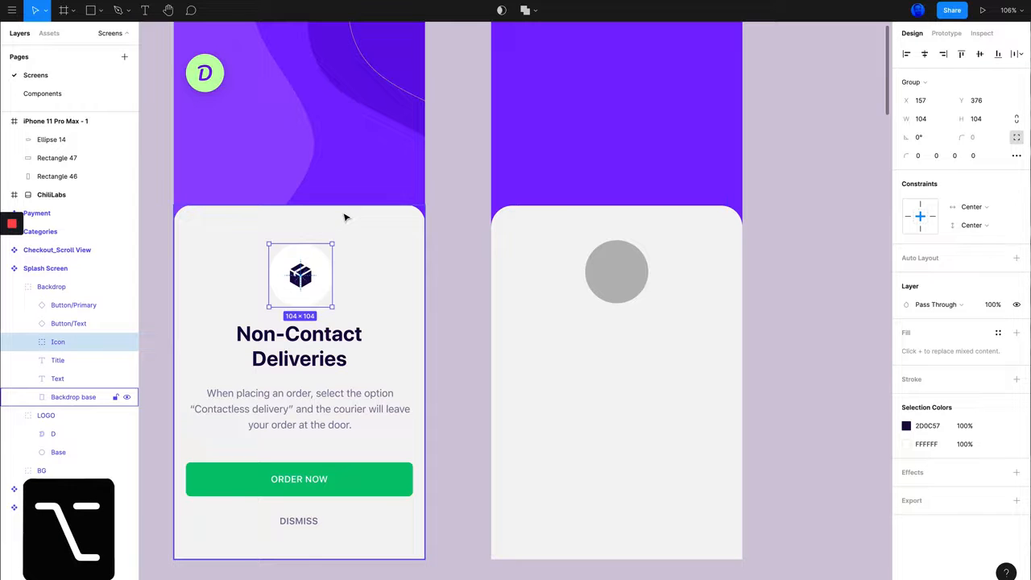
key(alt)
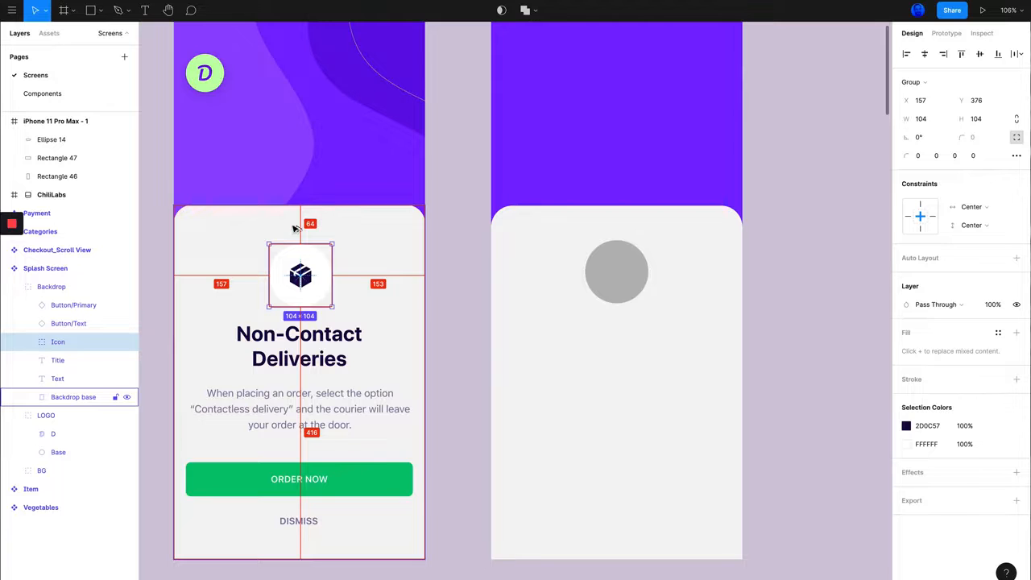
key(alt)
key(alt)
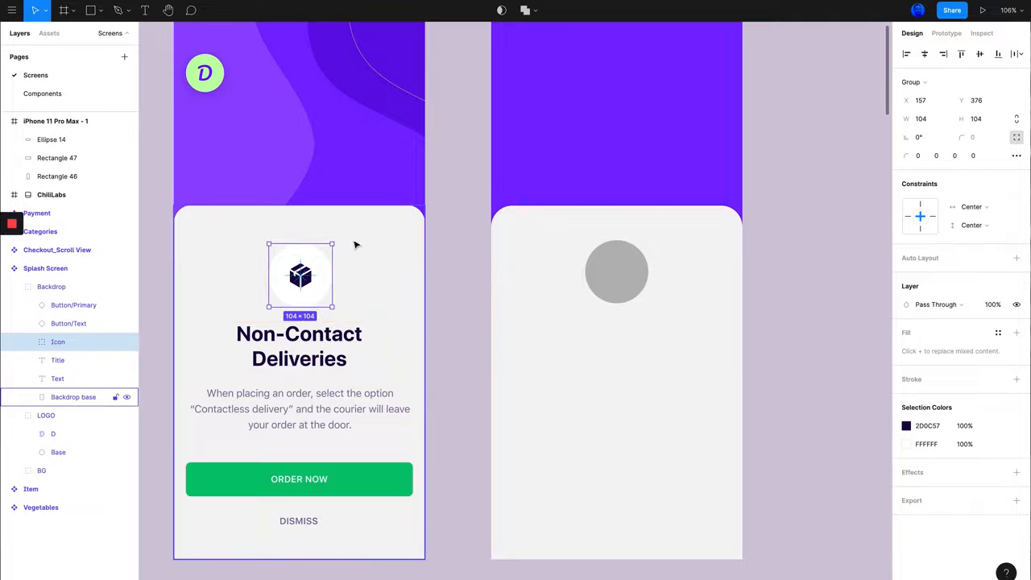
key(alt)
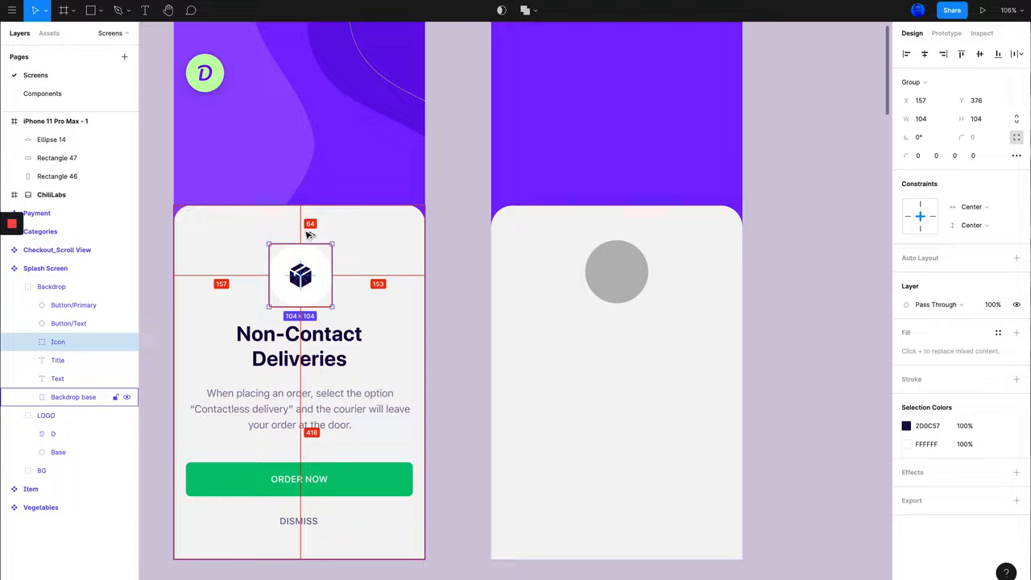
- Nudge the grey circle down 7 px so it sits 64 px below the light grey card's top edge
click(618, 266)
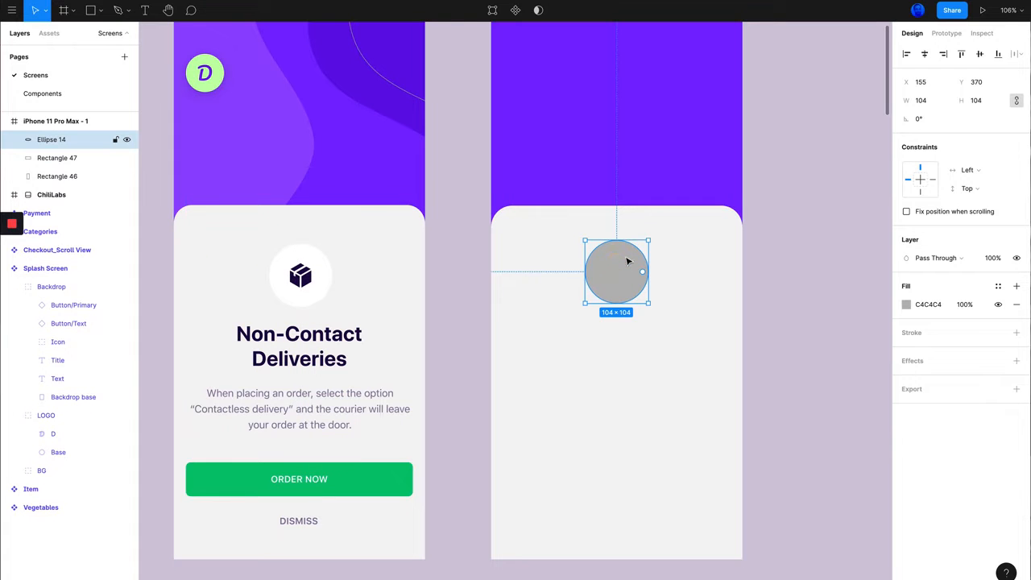
key(alt)
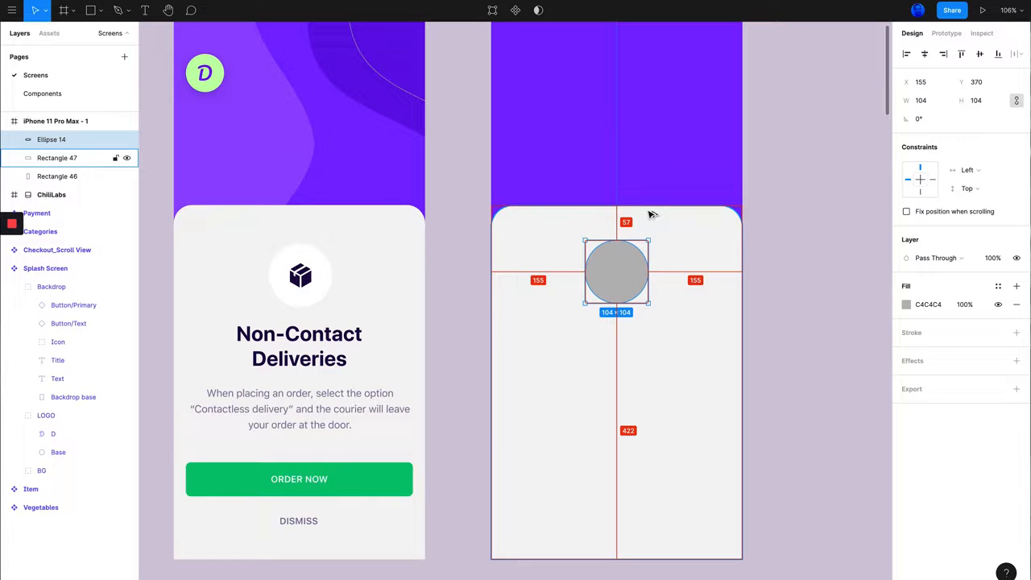
key(alt+Down)
key(alt+Down)
key(alt+Down)
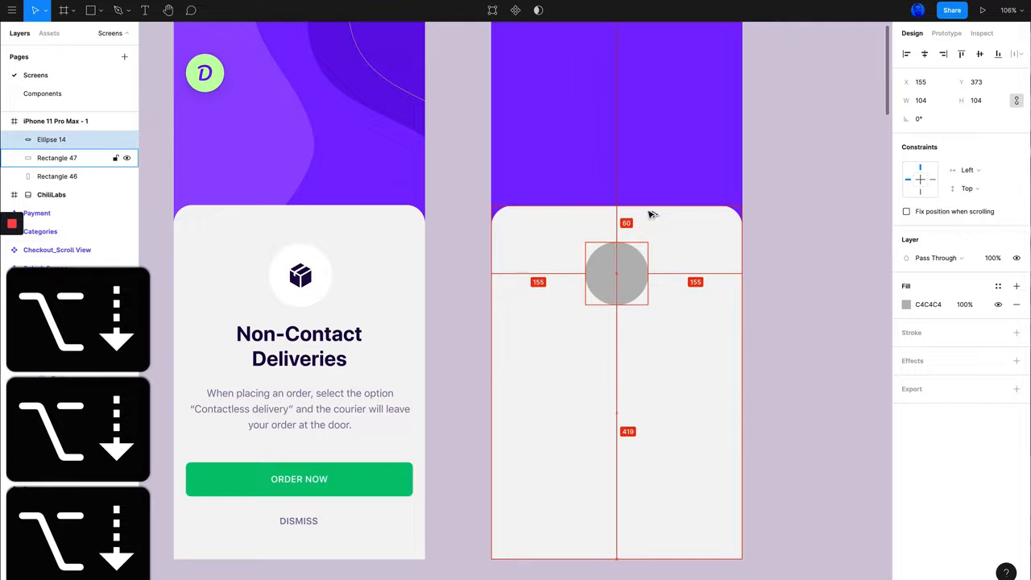
key(alt+Down)
key(alt+Down)
key(alt+Down)
key(alt+Down)
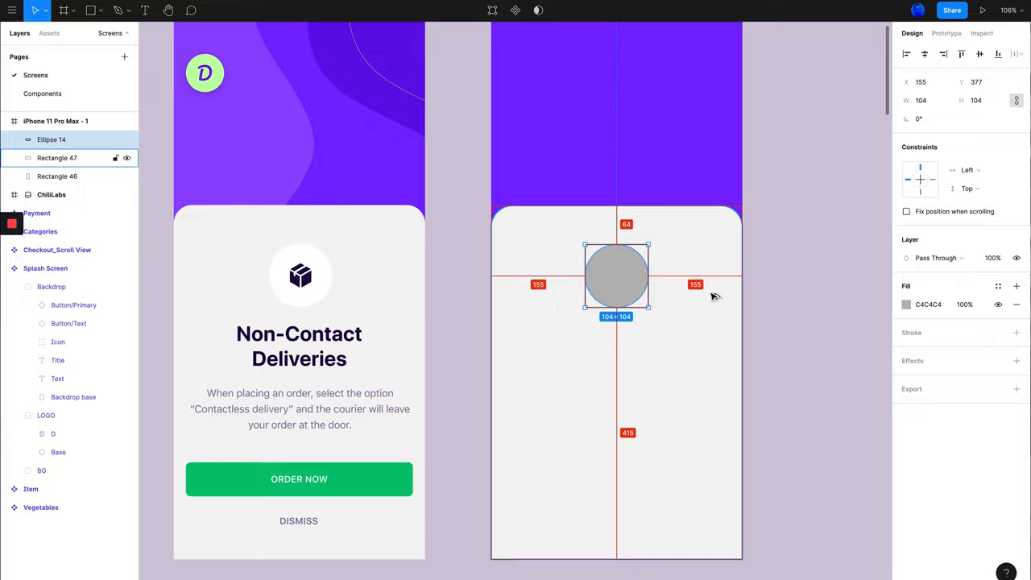
- Duplicate the grey circle in place and fill the copy with white FFFFFF sampled from the Splash Screen's icon circle
mouse_move(633, 274)
mouse_down()
mouse_move(612, 276)
mouse_move(643, 276)
mouse_move(631, 261)
mouse_up()
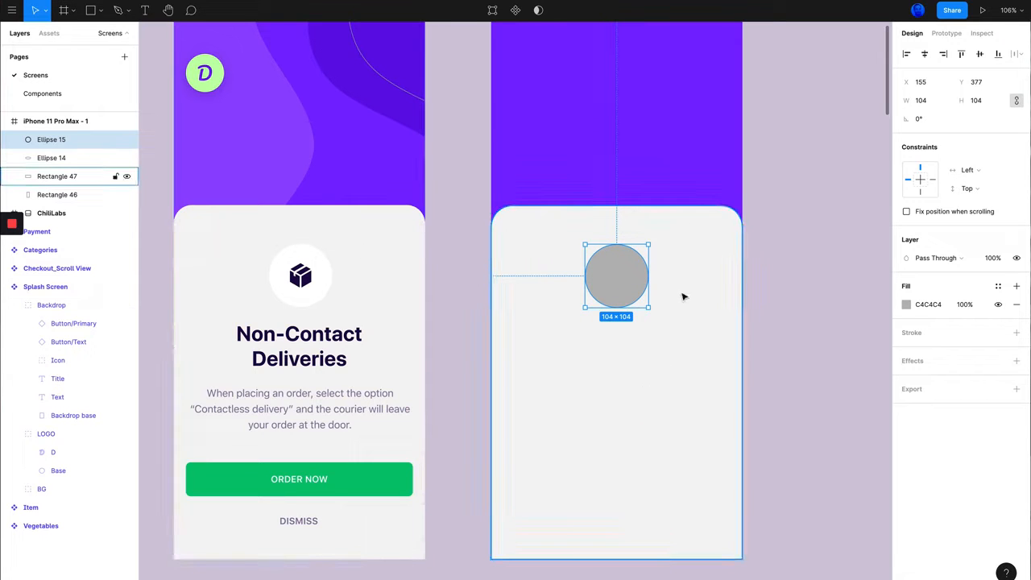
click(906, 305)
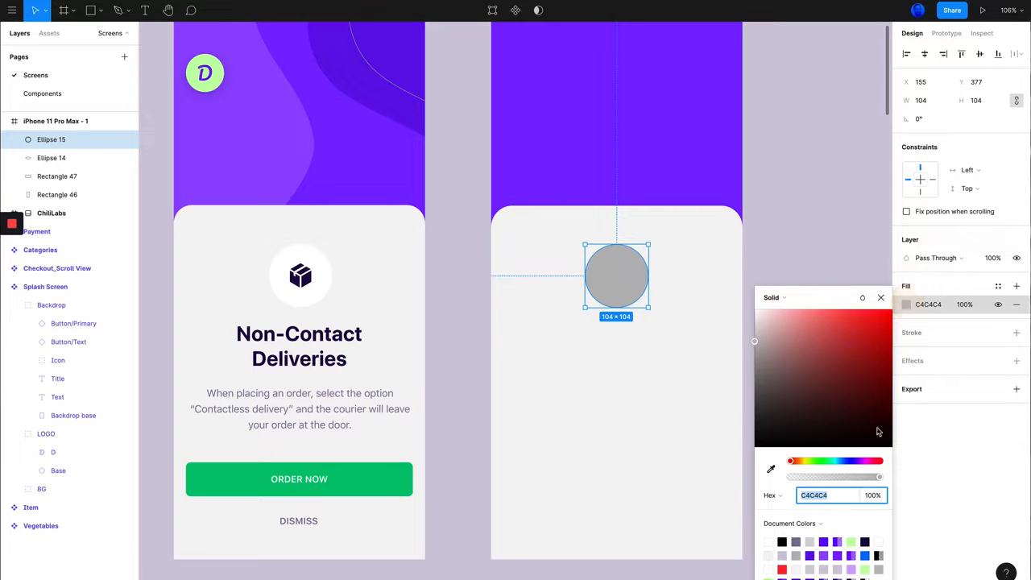
click(771, 469)
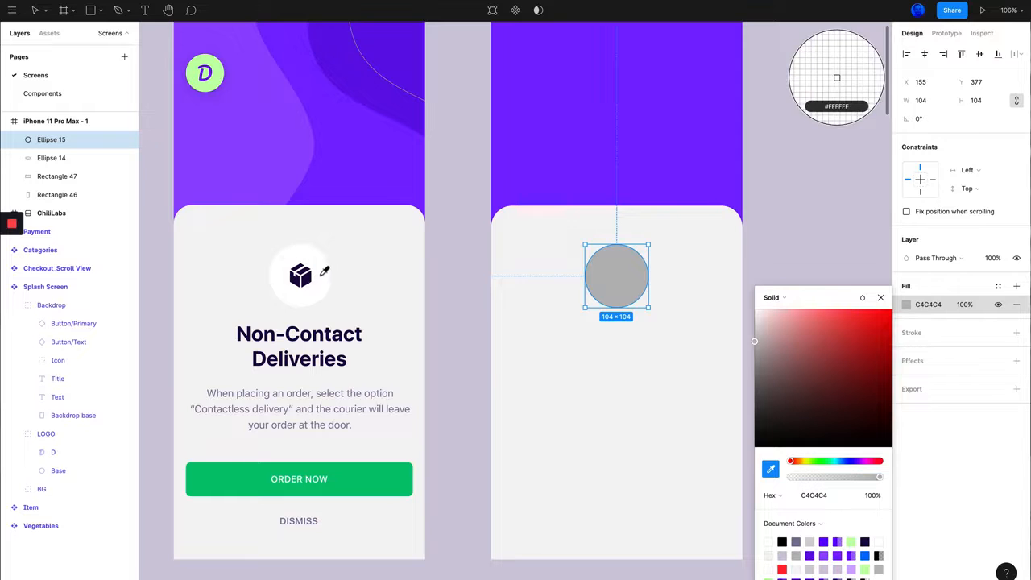
click(837, 77)
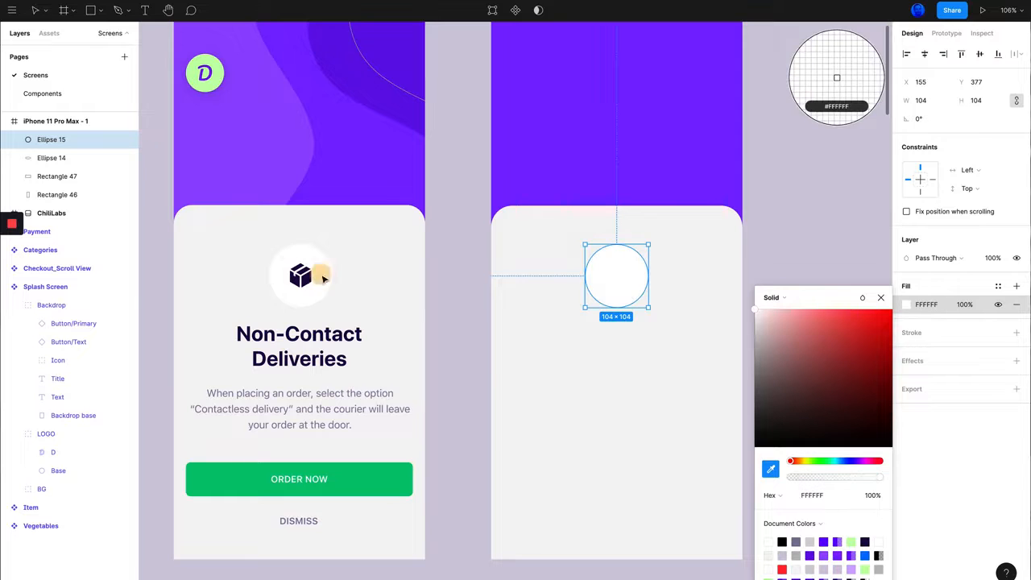
click(977, 469)
click(800, 288)
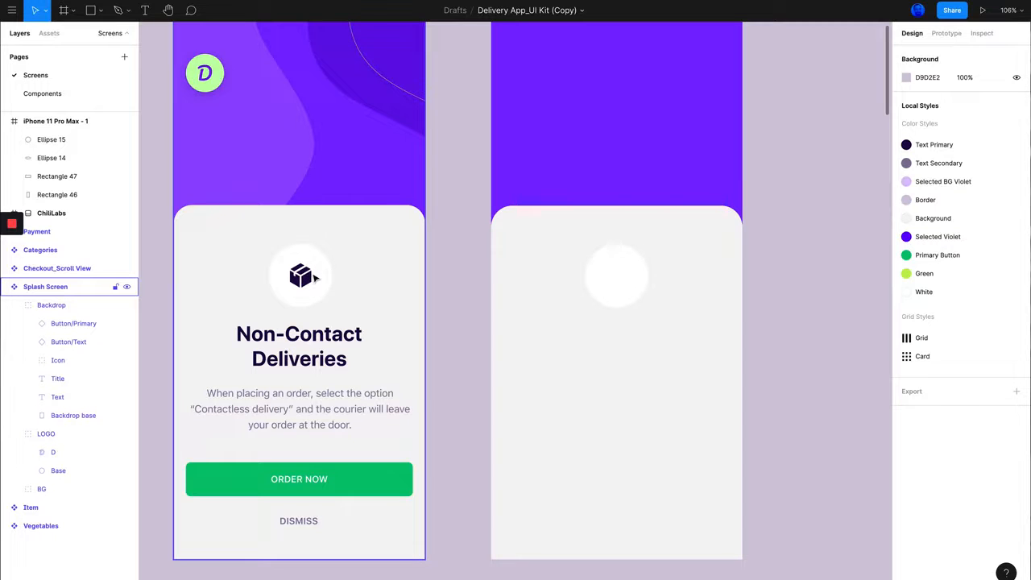
- Switch to the browser's free Figma icons search results and review the Evericons for Figma resource page
scroll(528, 265, up, 2)
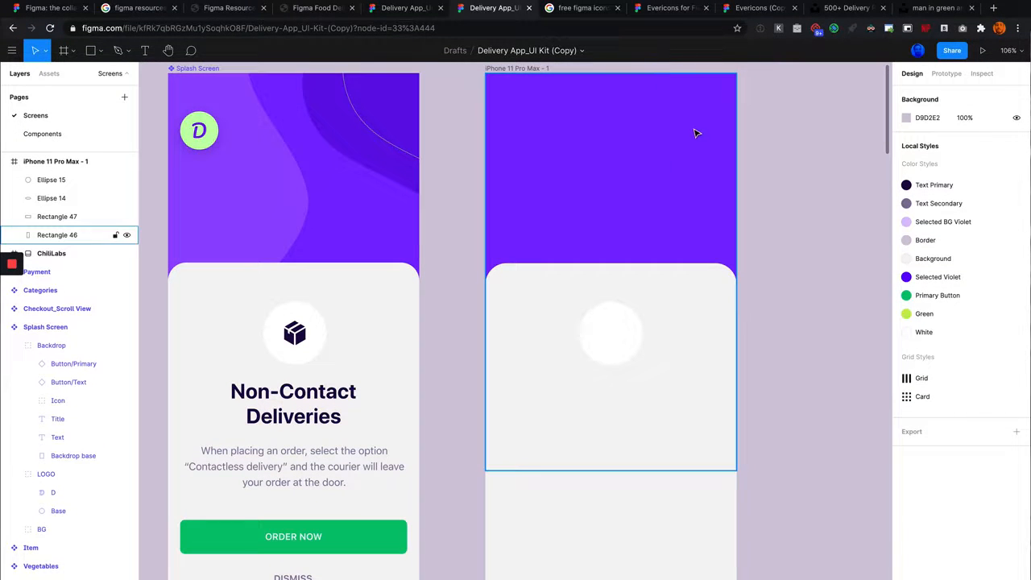
click(580, 9)
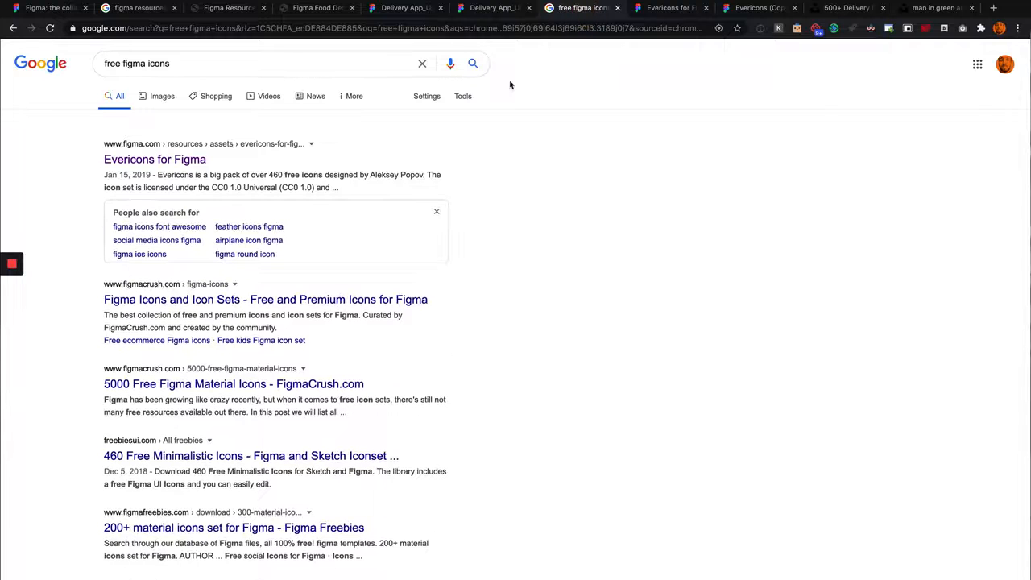
click(686, 9)
scroll(543, 234, down, 4)
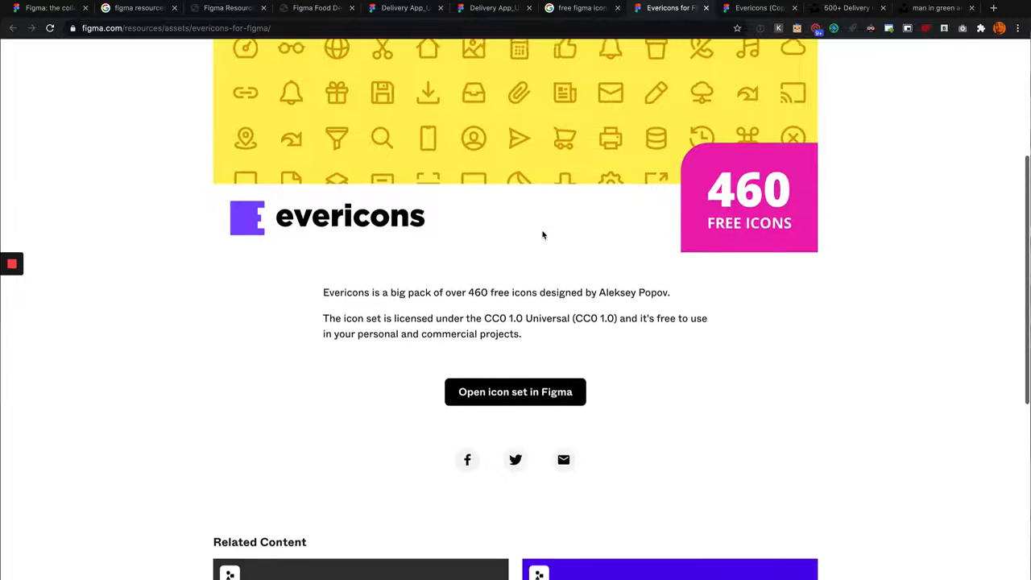
scroll(544, 234, up, 6)
scroll(659, 232, down, 2)
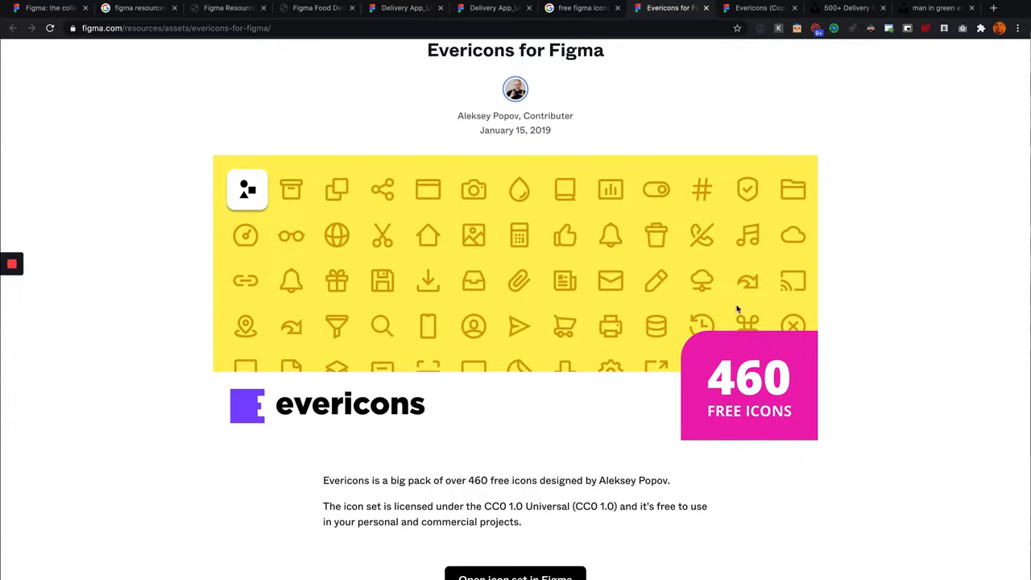
scroll(592, 360, down, 2)
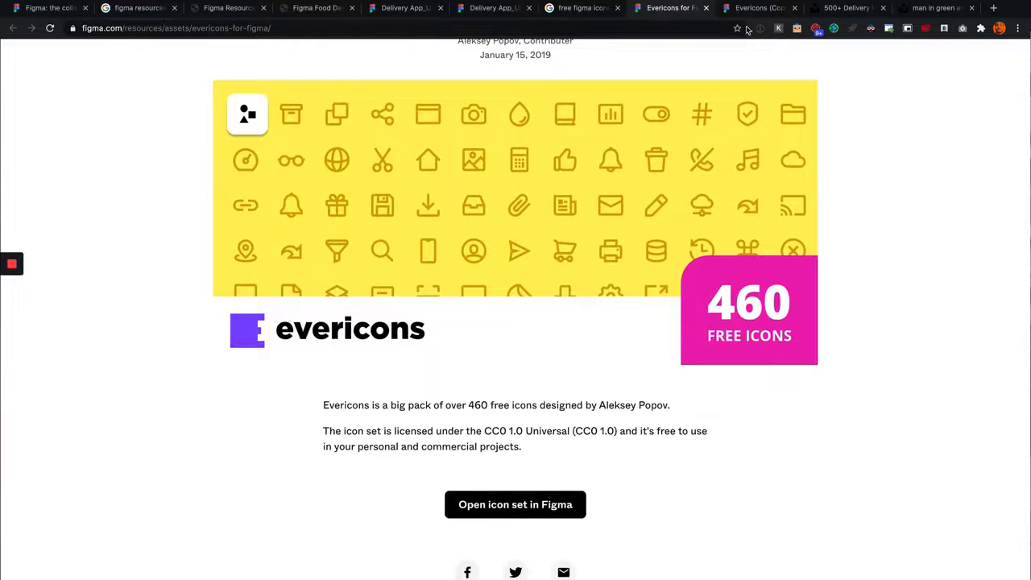
- Open the Evericons file copy and look over its icon categories, showing and re-hiding the interface
click(755, 15)
scroll(318, 476, left, 3)
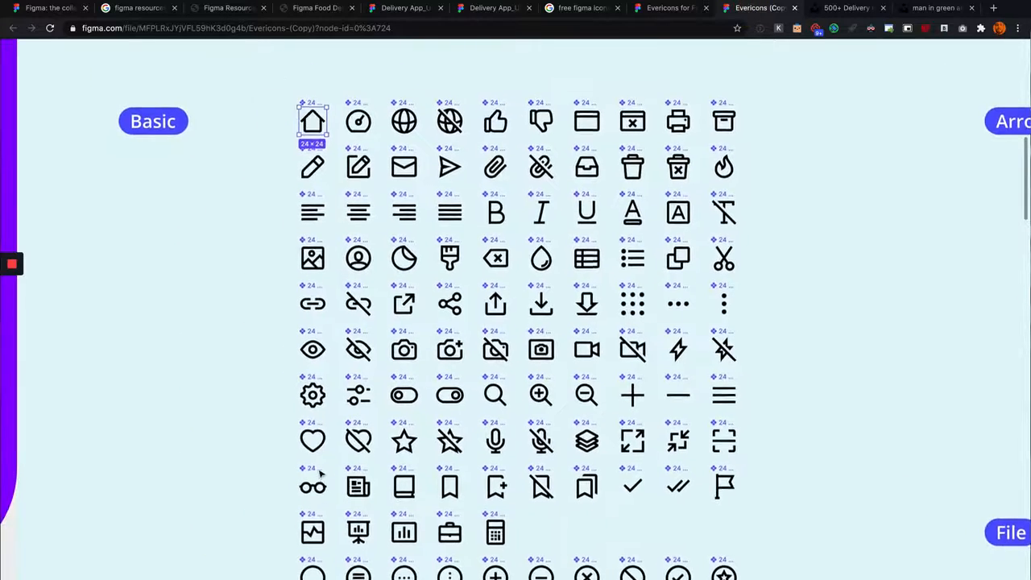
scroll(427, 314, down, 5)
scroll(426, 316, down, 1)
scroll(425, 315, left, 5)
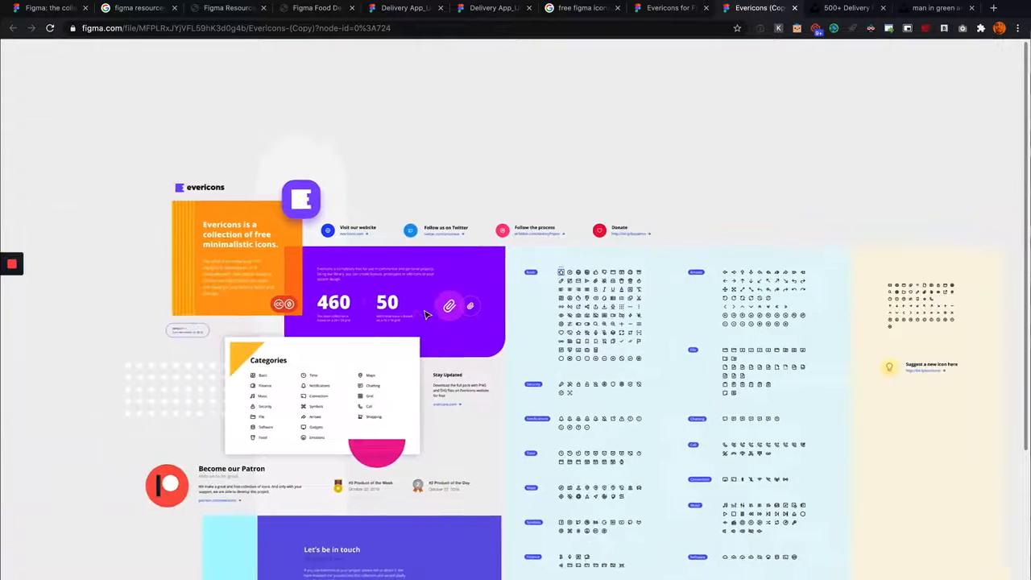
right_click(699, 90)
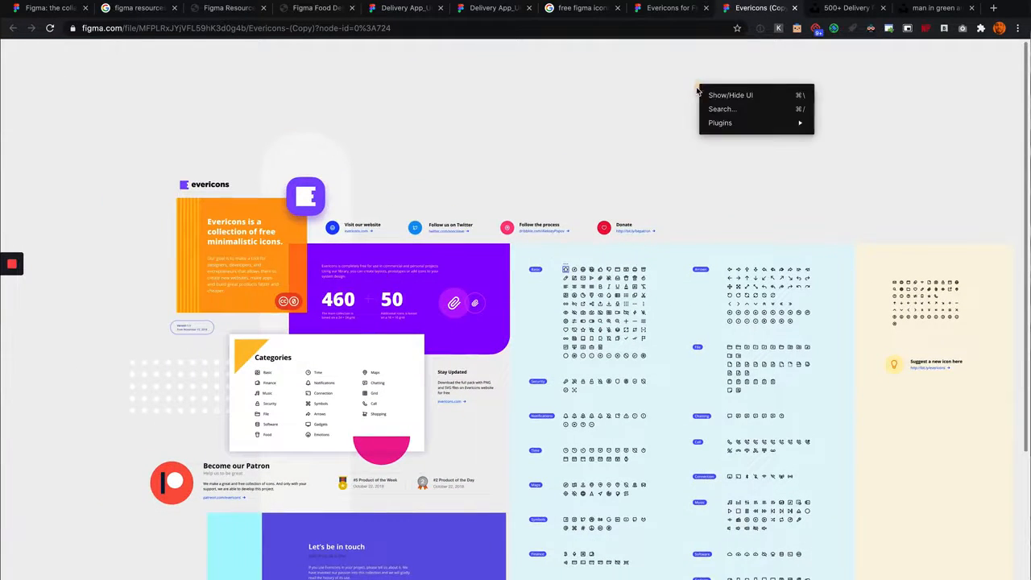
click(728, 100)
right_click(627, 94)
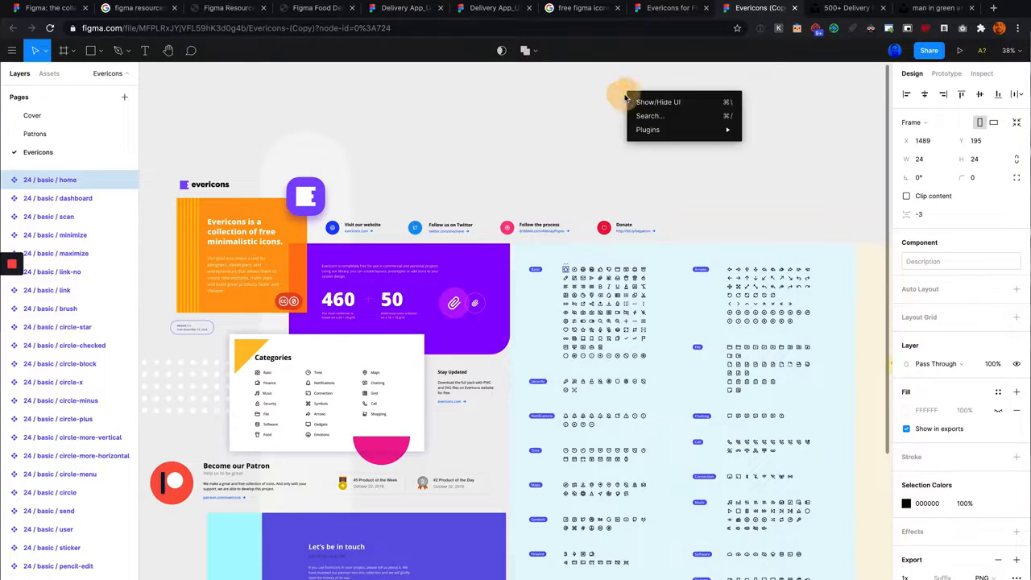
click(647, 103)
- Copy the 24 × 24 globe icon from the Basic category of the Evericons file
scroll(400, 318, right, 2)
scroll(505, 285, up, 6)
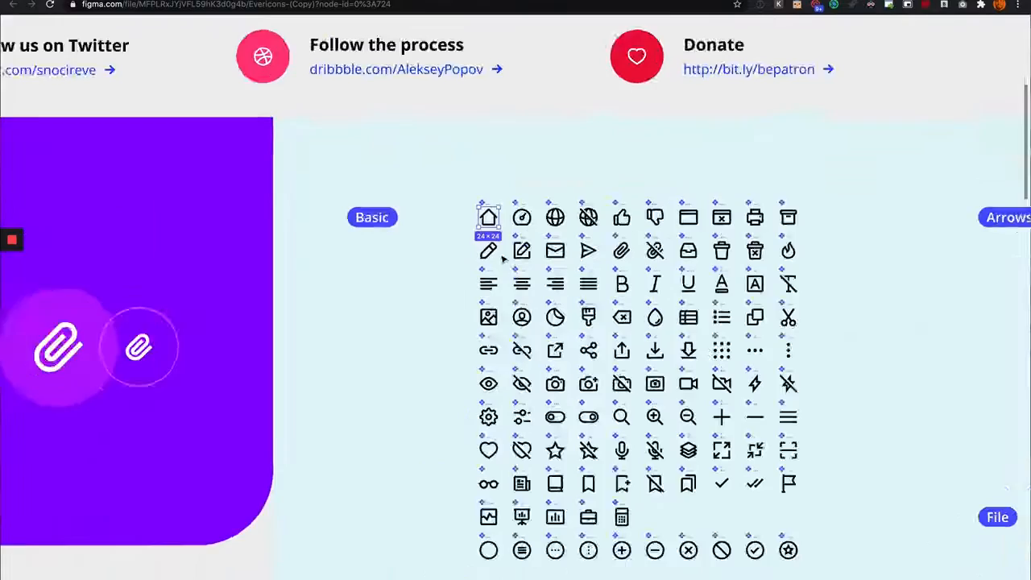
scroll(503, 284, right, 2)
scroll(501, 242, right, 2)
scroll(417, 150, up, 5)
click(403, 174)
scroll(401, 176, left, 1)
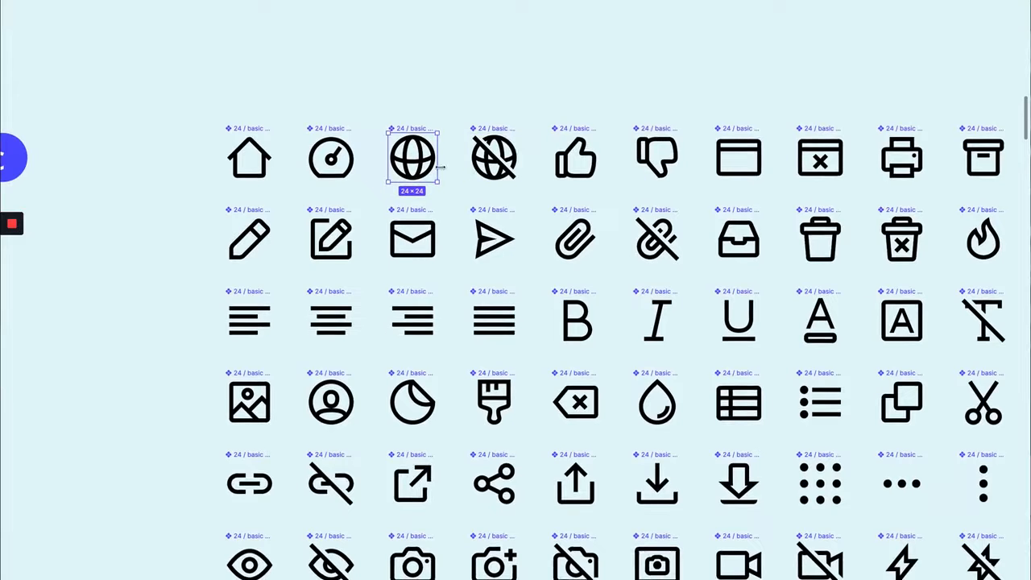
scroll(440, 168, left, 1)
key(super+c)
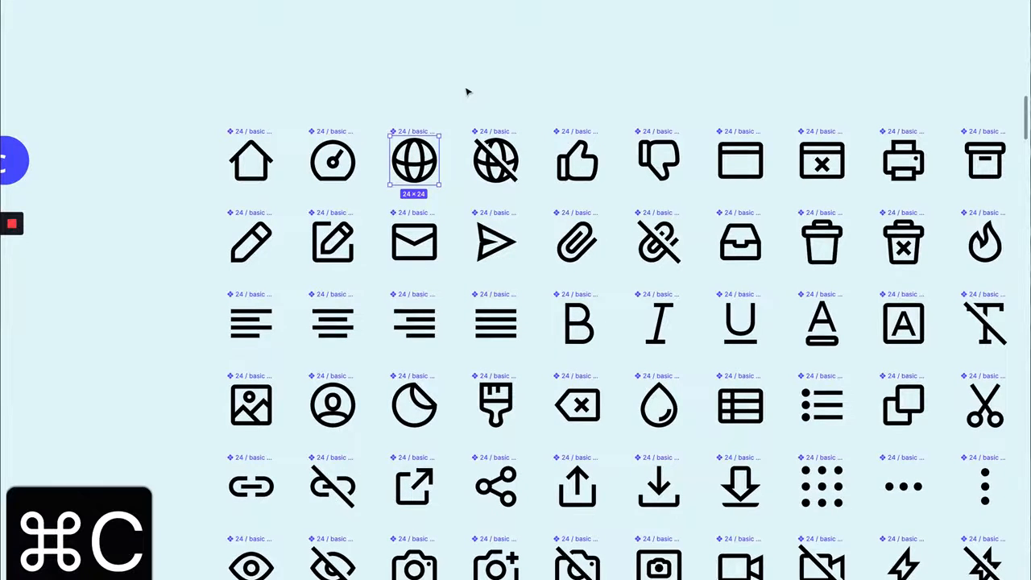
- Return to the Delivery App UI Kit file, paste the globe icon into the new frame and centre it in the white circle
scroll(466, 91, up, 2)
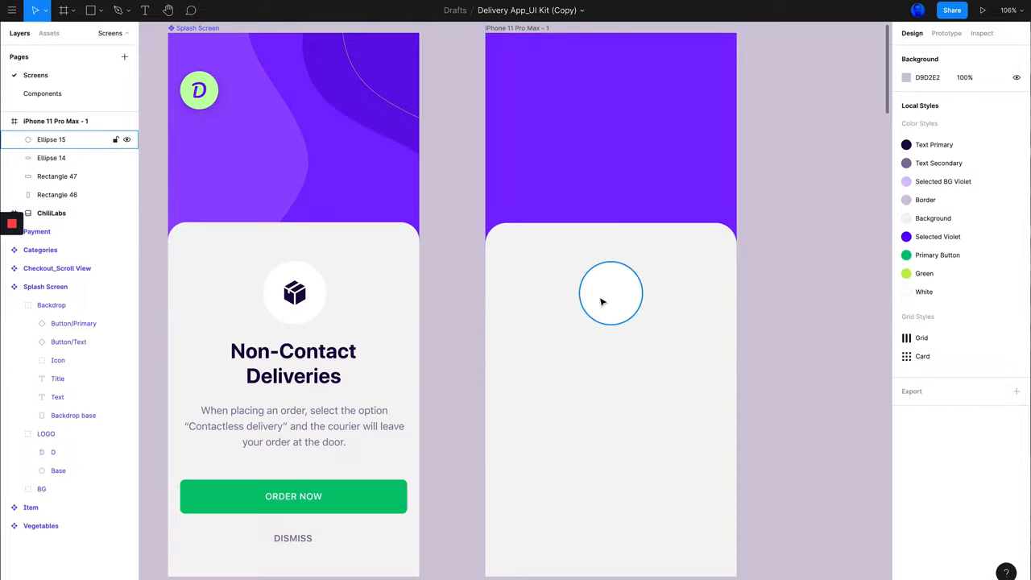
click(601, 301)
key(super+v)
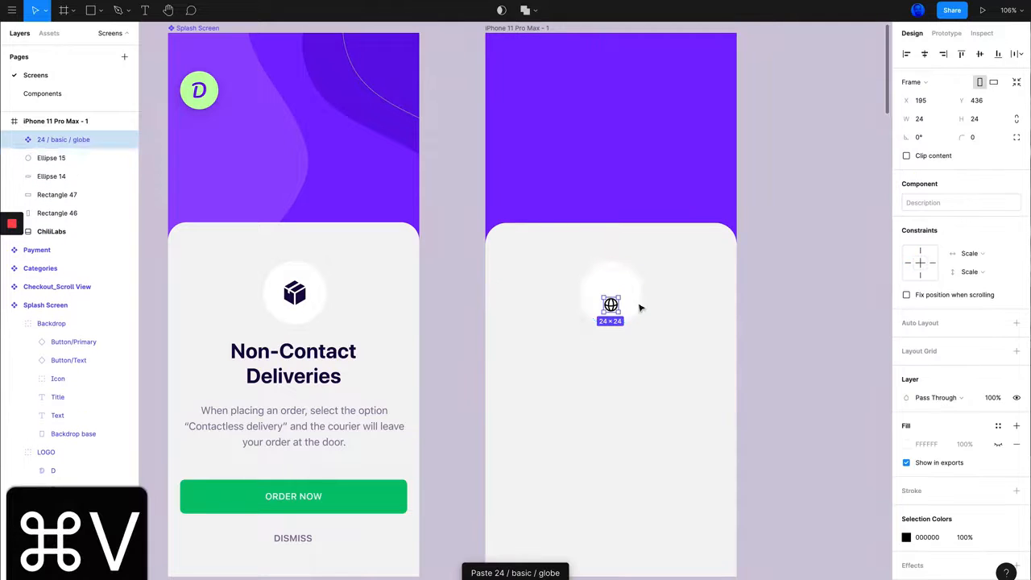
scroll(617, 298, up, 5)
drag(586, 326, 588, 298)
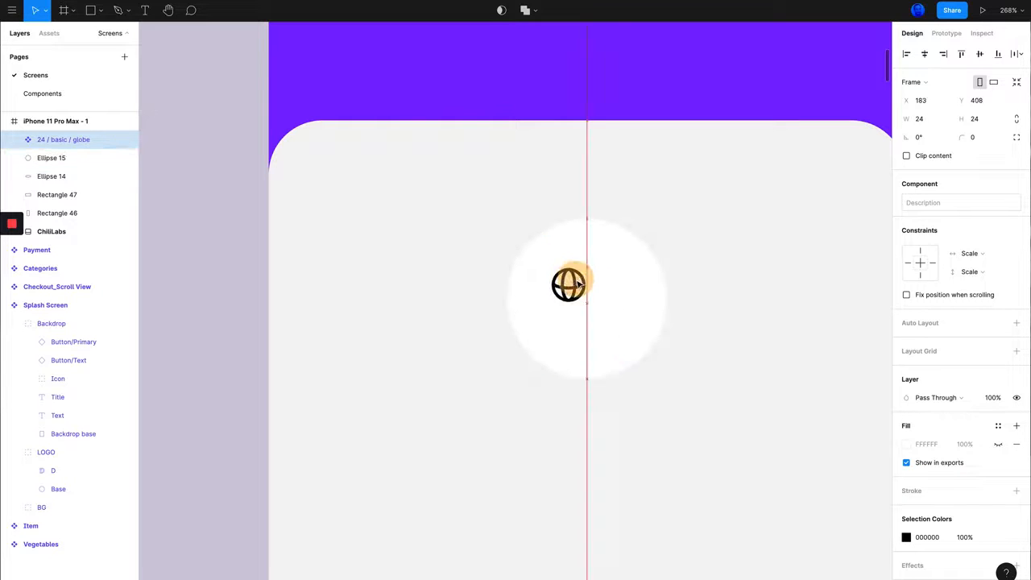
- Try enlarging the globe icon without fixed proportions and proportionally to 45 × 45, undoing each resize
drag(606, 280, 647, 260)
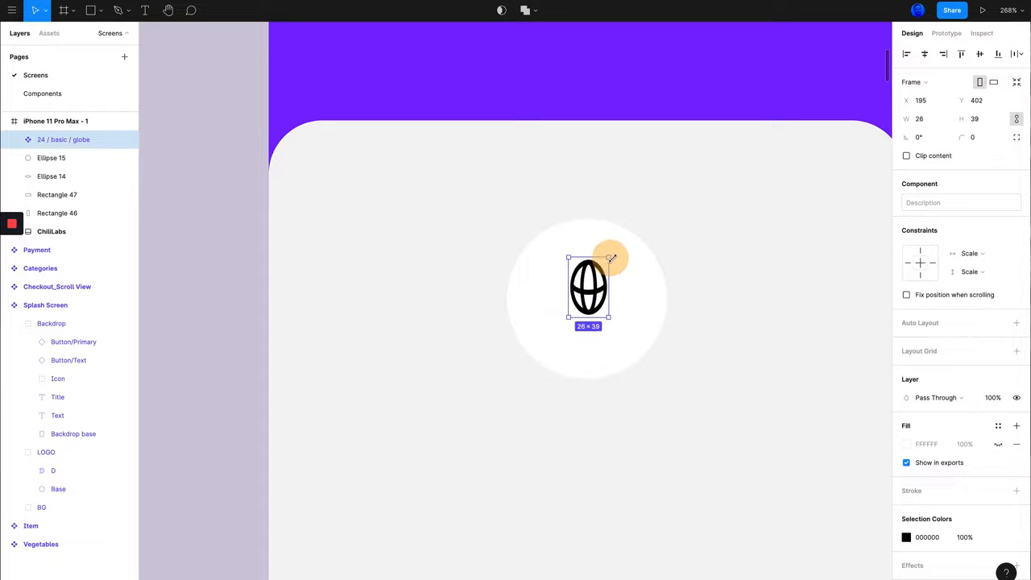
drag(611, 258, 640, 287)
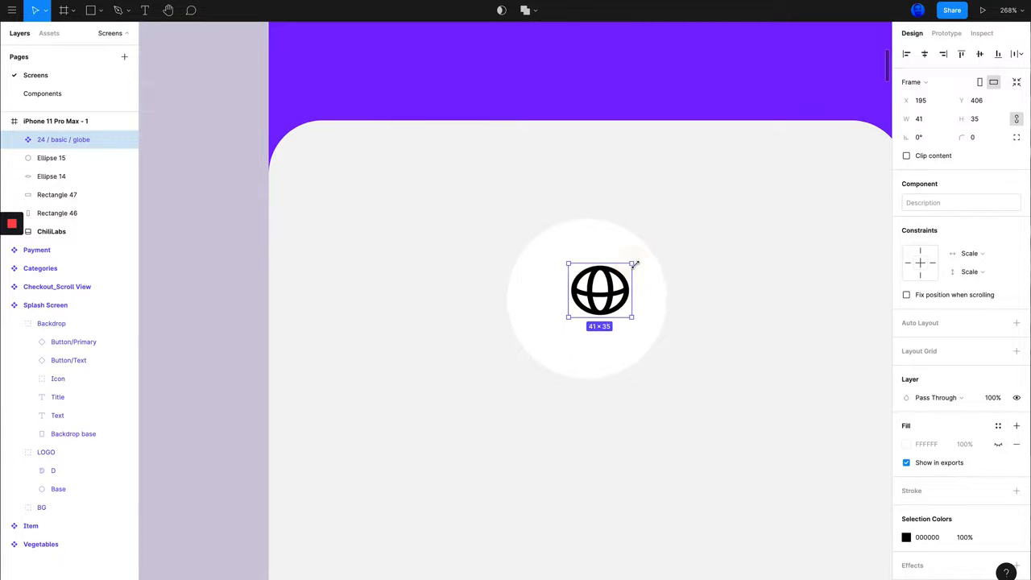
key(super+z)
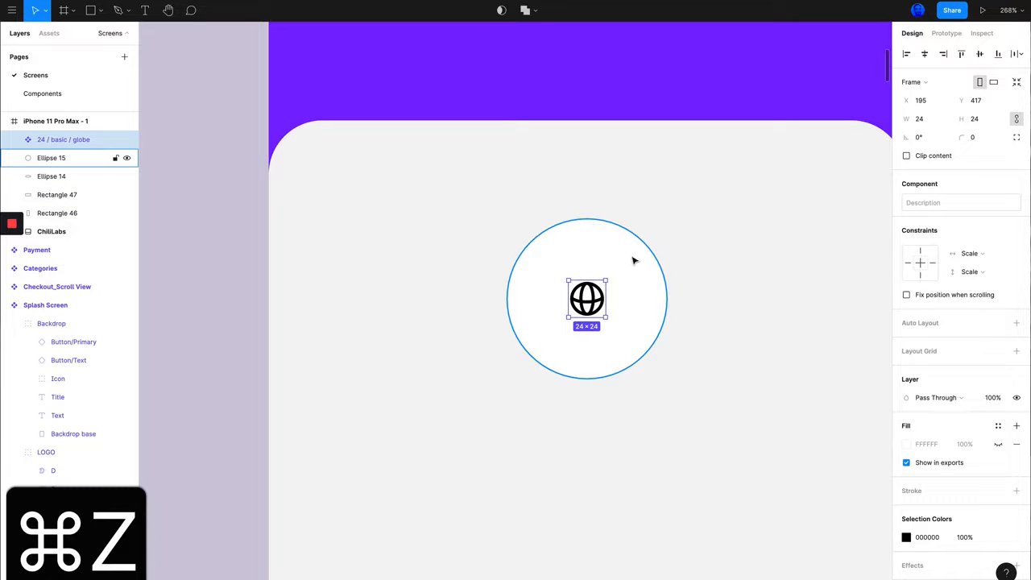
drag(606, 280, 648, 270)
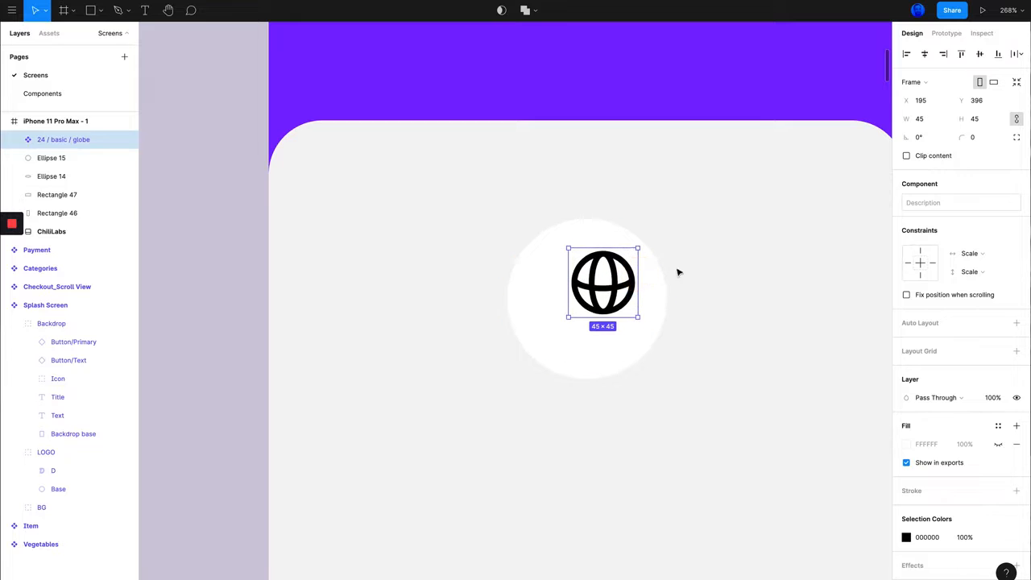
key(super+z)
mouse_move(588, 307)
mouse_down()
mouse_move(603, 305)
mouse_move(587, 306)
mouse_up()
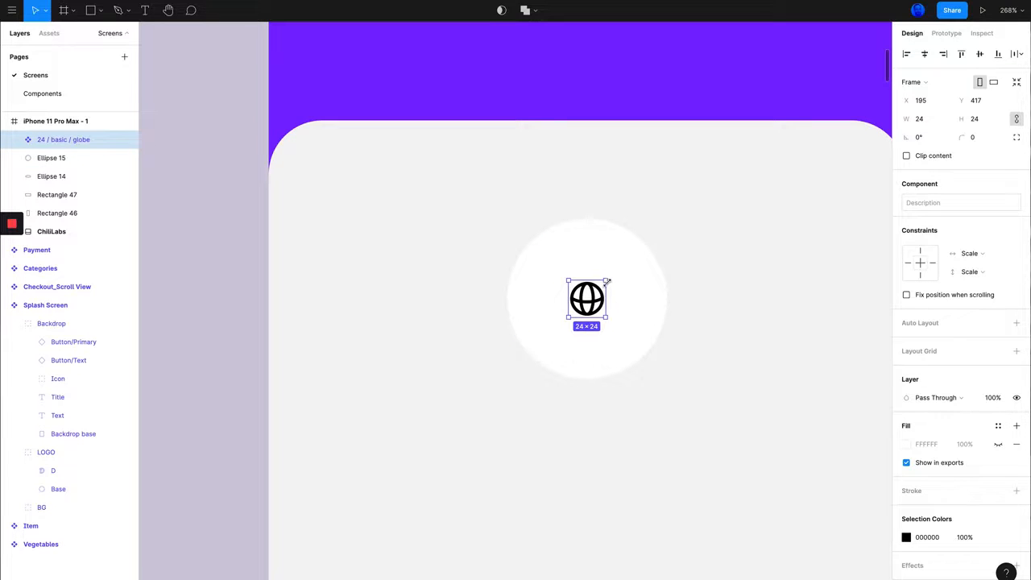
- Enlarge the globe icon in the white circle proportionally from its centre to 46 × 46
drag(607, 281, 623, 266)
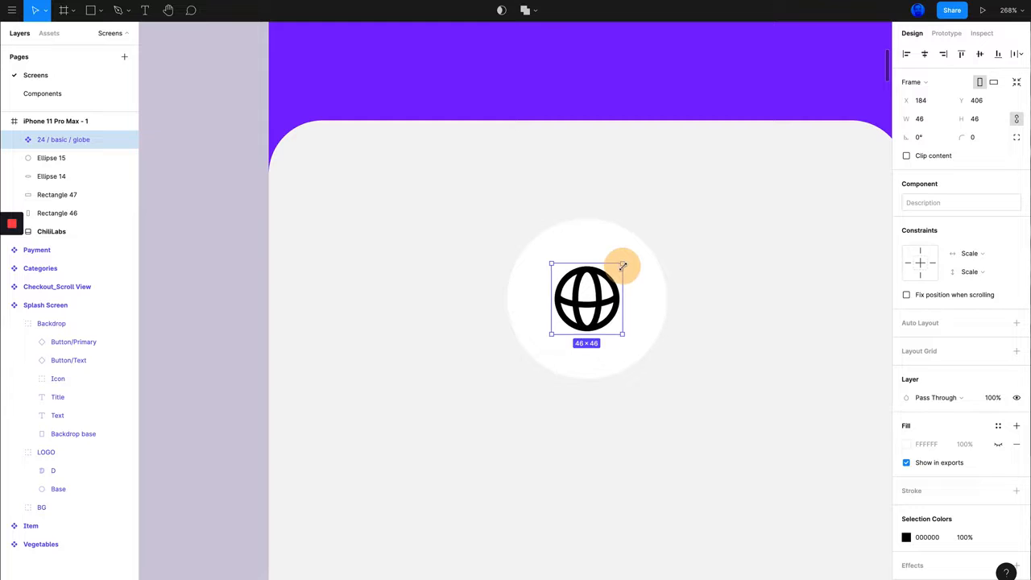
mouse_move(591, 306)
mouse_down()
mouse_move(602, 303)
mouse_move(591, 306)
mouse_up()
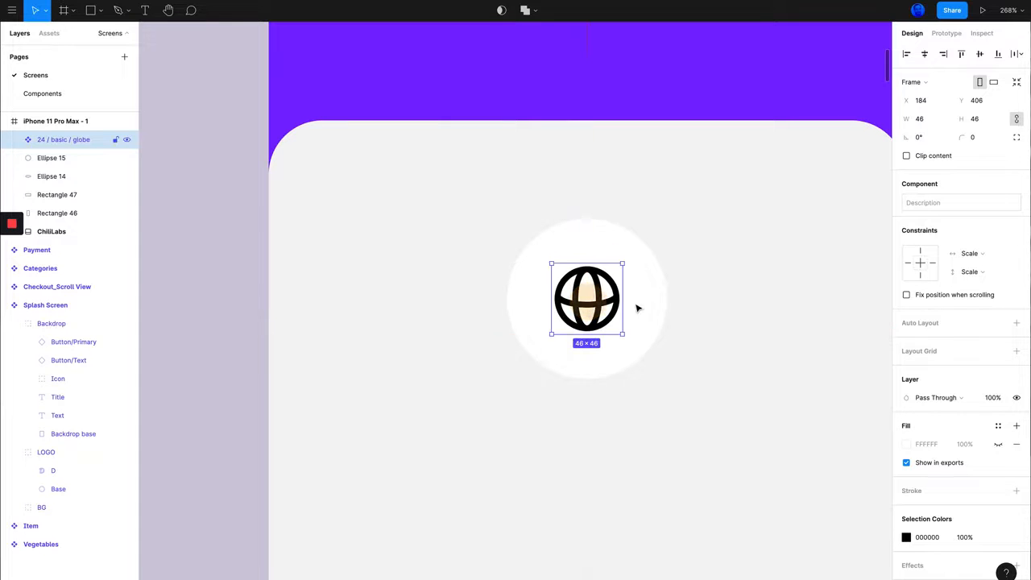
scroll(643, 293, down, 5)
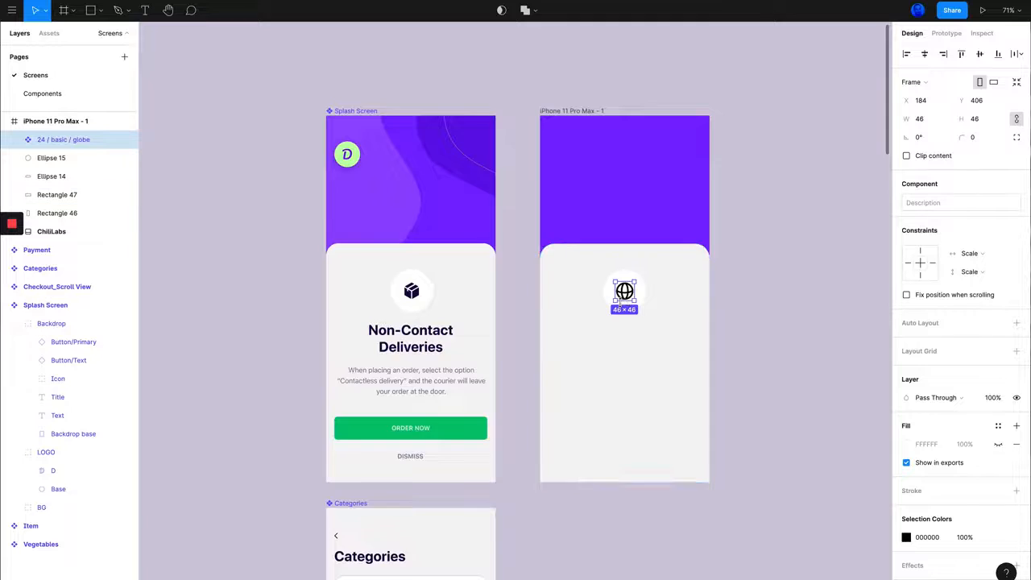
scroll(641, 294, up, 5)
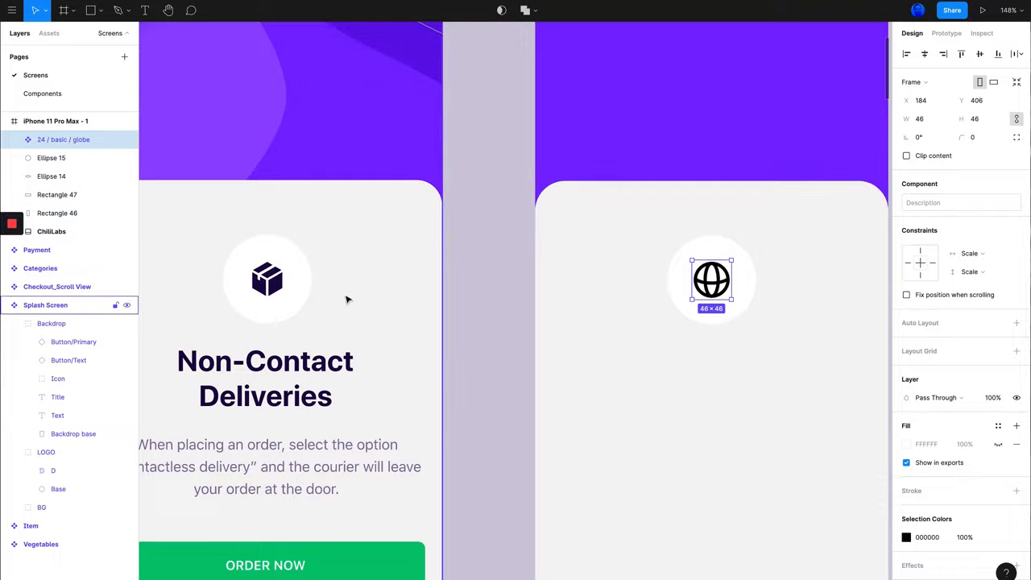
- Copy the 40 × 40 Box icon from the Icon group in the original Splash Screen's Backdrop
click(266, 280)
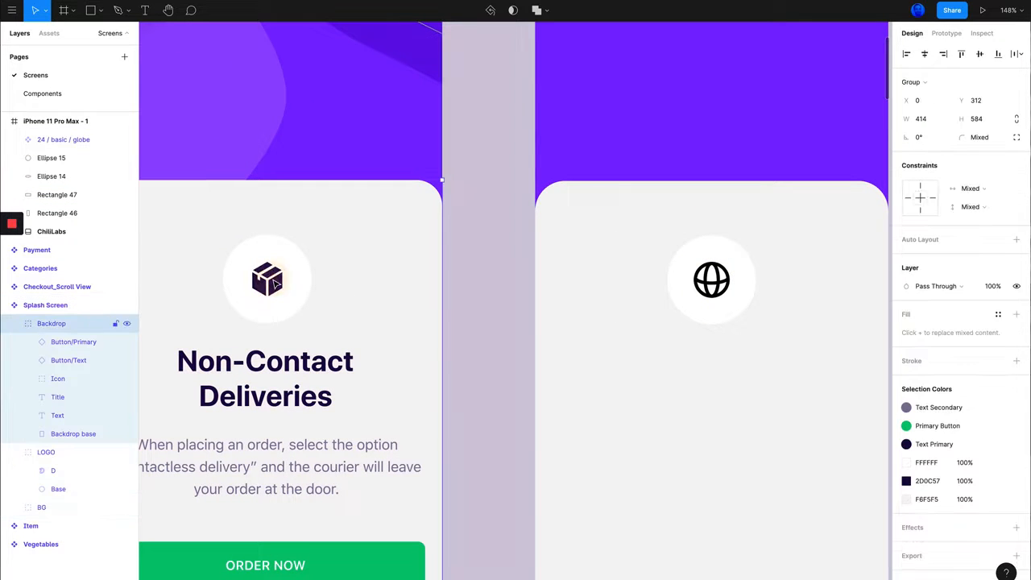
double_click(273, 286)
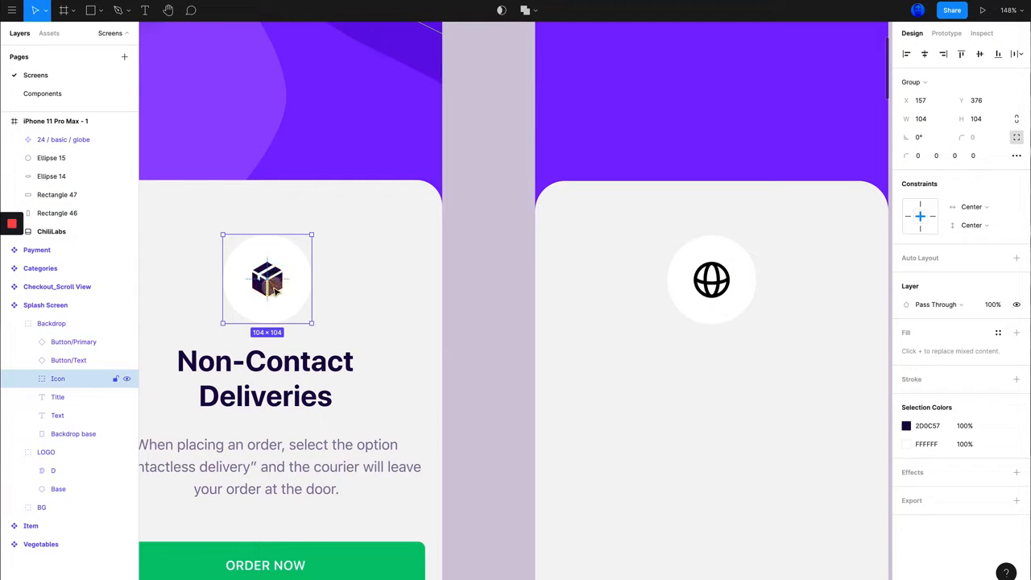
double_click(272, 288)
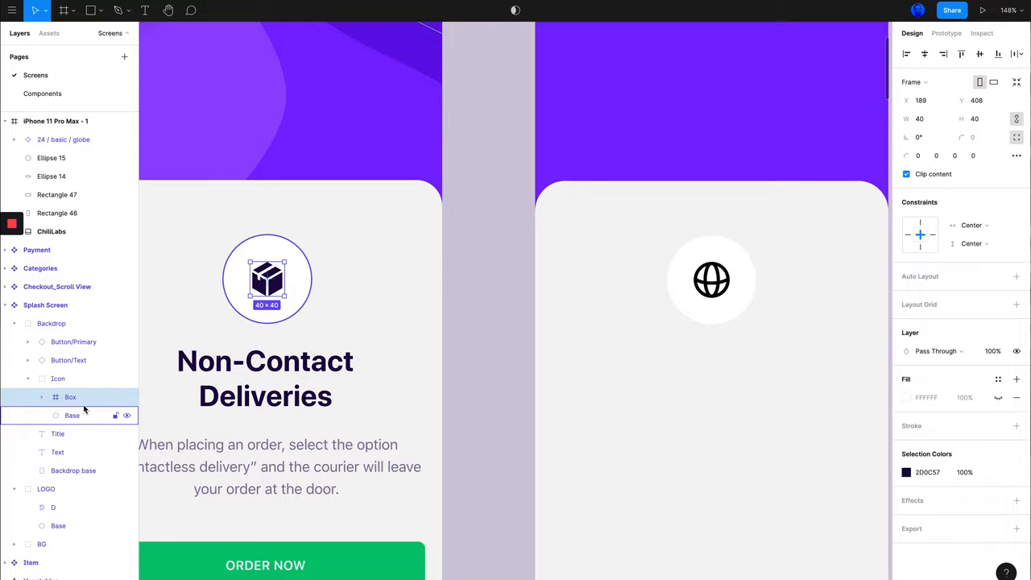
key(super+c)
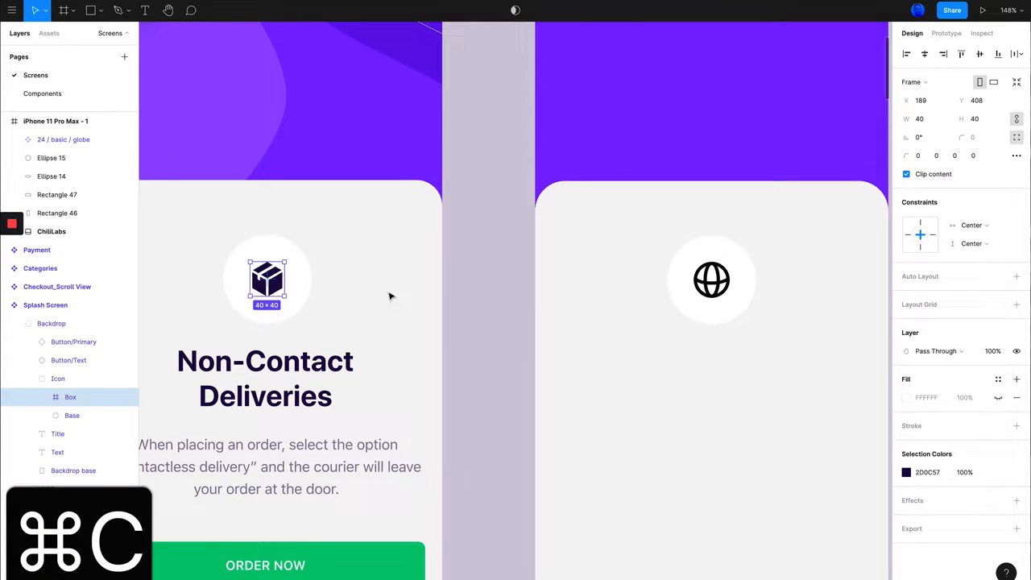
- Delete the globe icon from the new frame and paste the copied Box icon centred in the white circle
click(729, 282)
key(BackSpace)
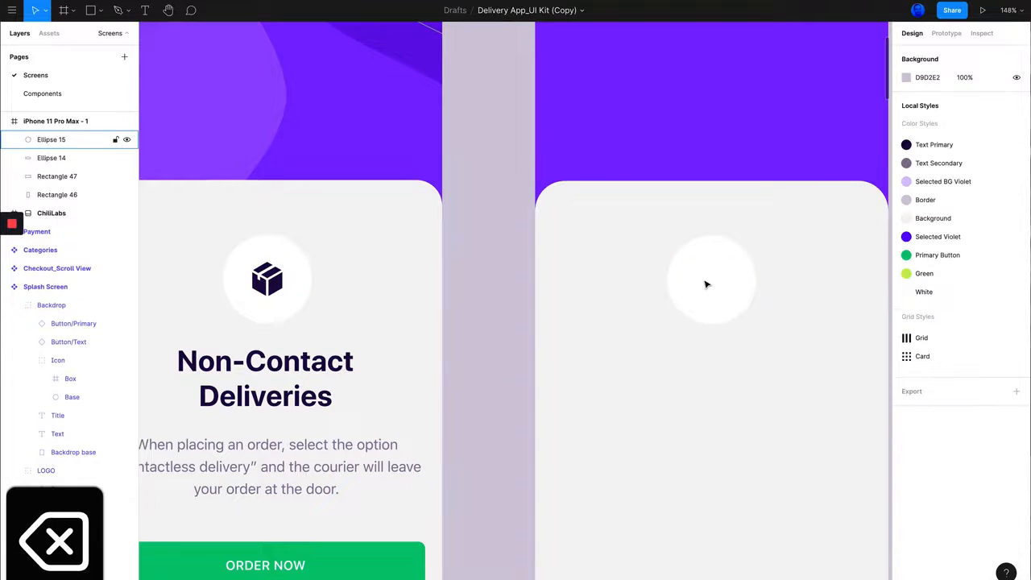
key(super+v)
key(super+z)
click(750, 278)
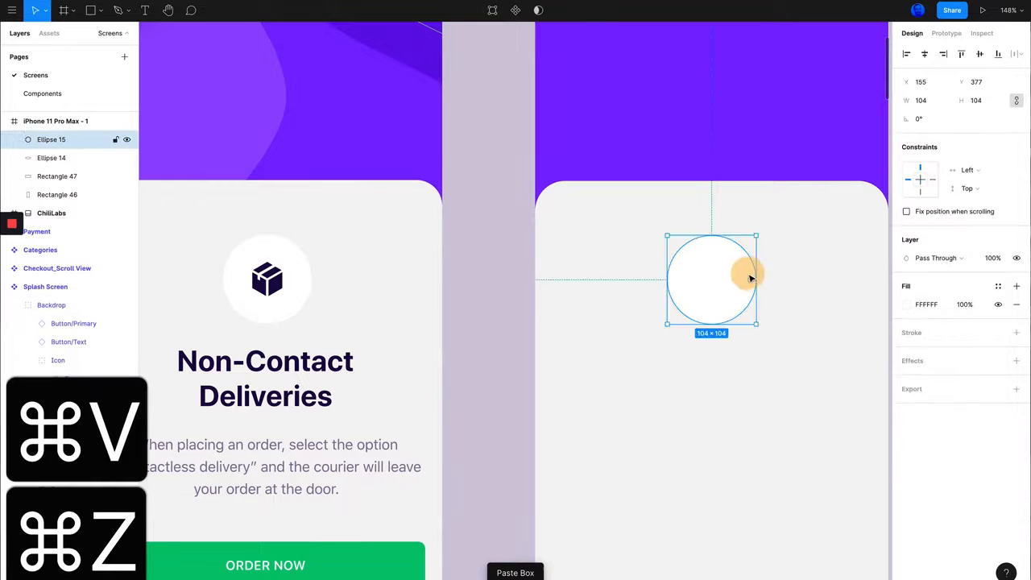
key(super+v)
drag(711, 280, 711, 282)
scroll(707, 286, right, 2)
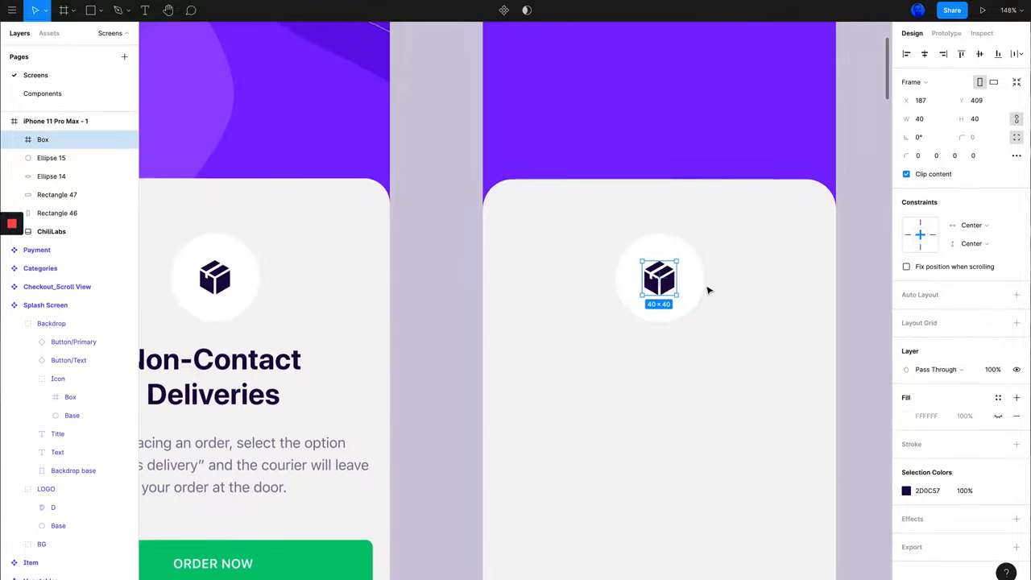
scroll(573, 314, down, 5)
click(769, 280)
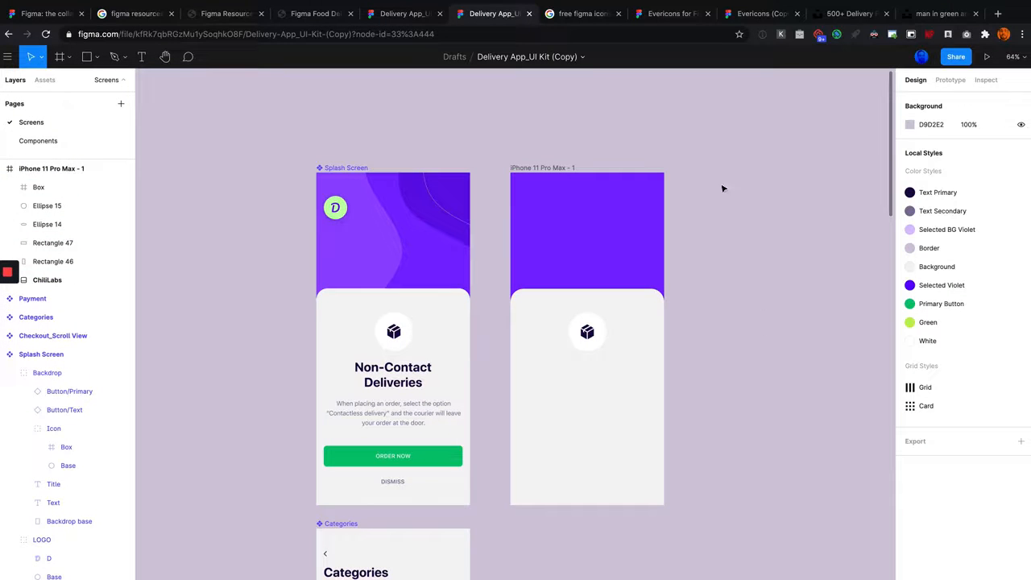
- Switch to the Evericons resource page and file copy and look over the Basic icon category
click(673, 14)
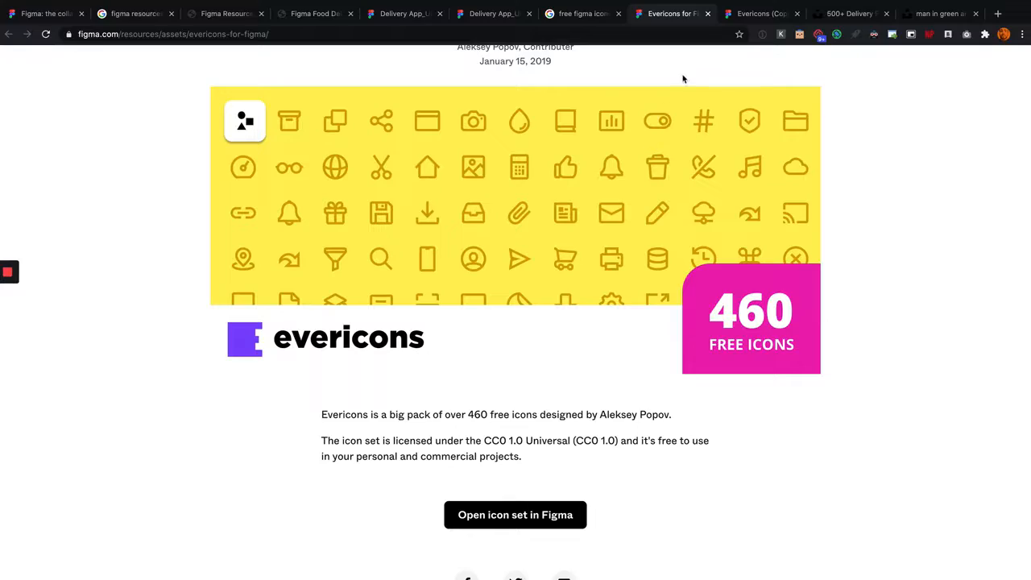
click(749, 14)
scroll(736, 263, right, 2)
scroll(735, 254, down, 5)
scroll(735, 247, down, 5)
scroll(698, 258, up, 10)
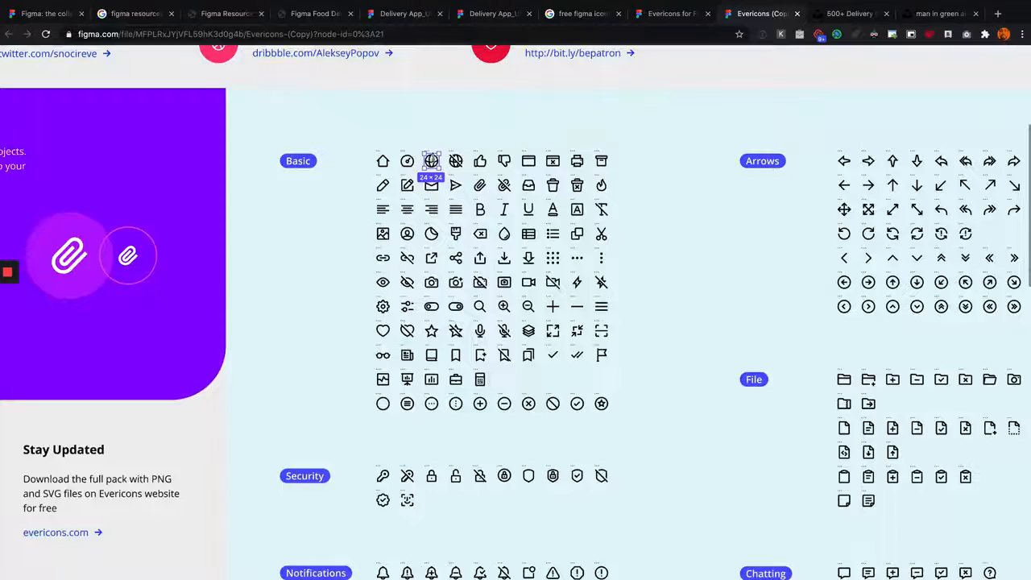
scroll(429, 154, up, 5)
scroll(554, 74, down, 2)
scroll(555, 74, down, 3)
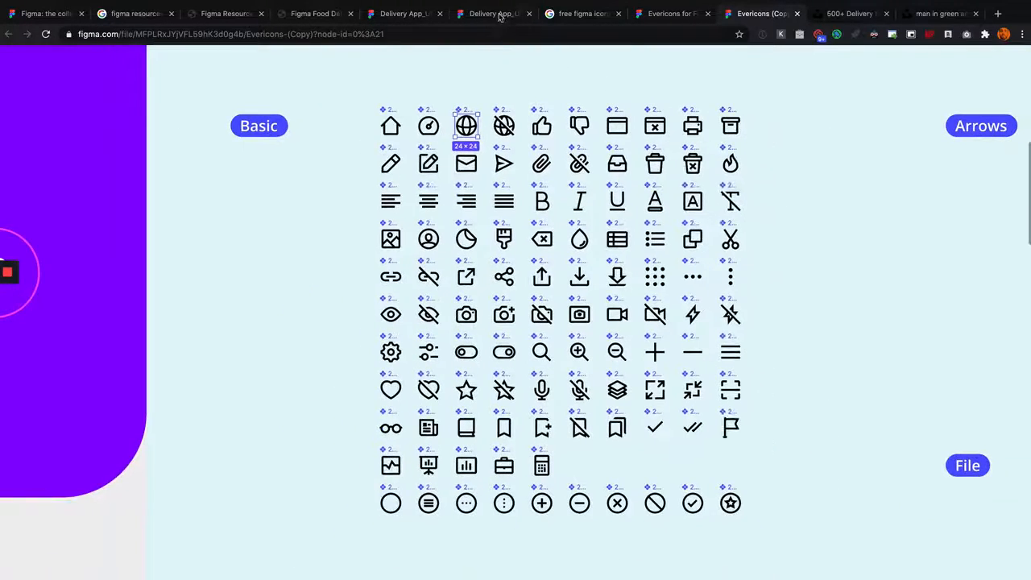
- Return to the Delivery App UI Kit file, look over the Categories and Vegetables screens, and compare the Splash Screen's header with the new frame
click(492, 14)
scroll(503, 228, down, 3)
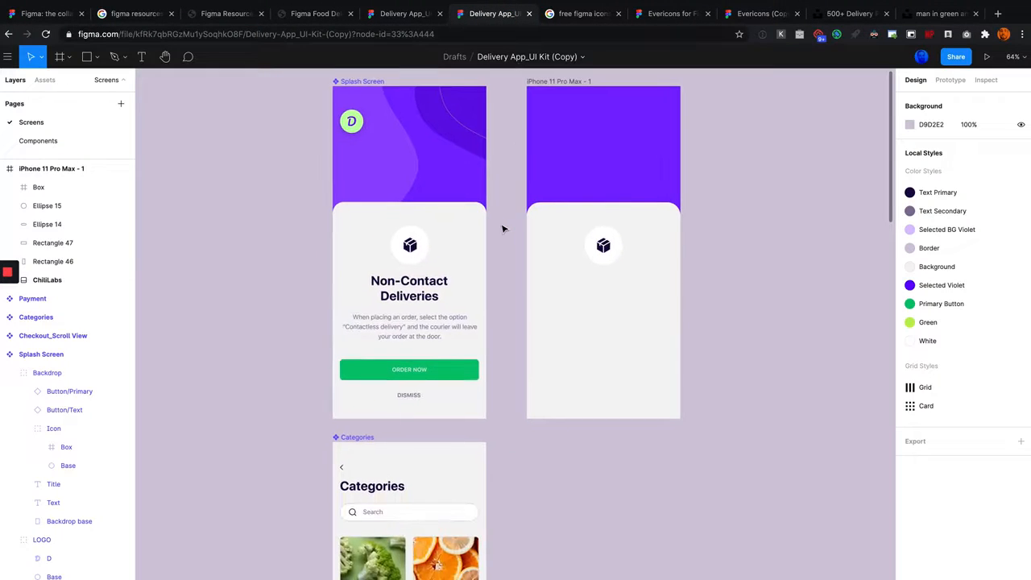
scroll(508, 220, down, 5)
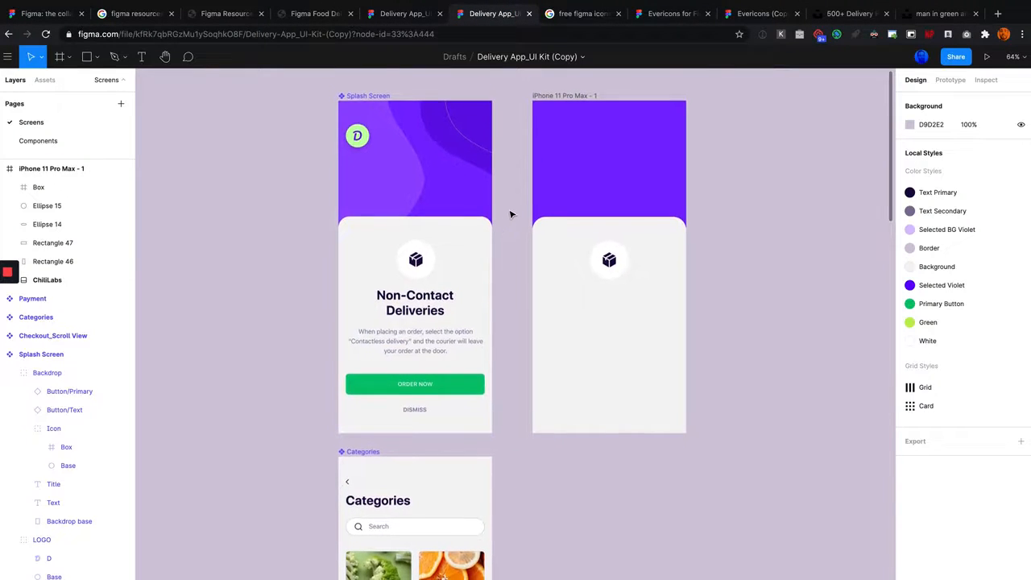
scroll(511, 215, down, 8)
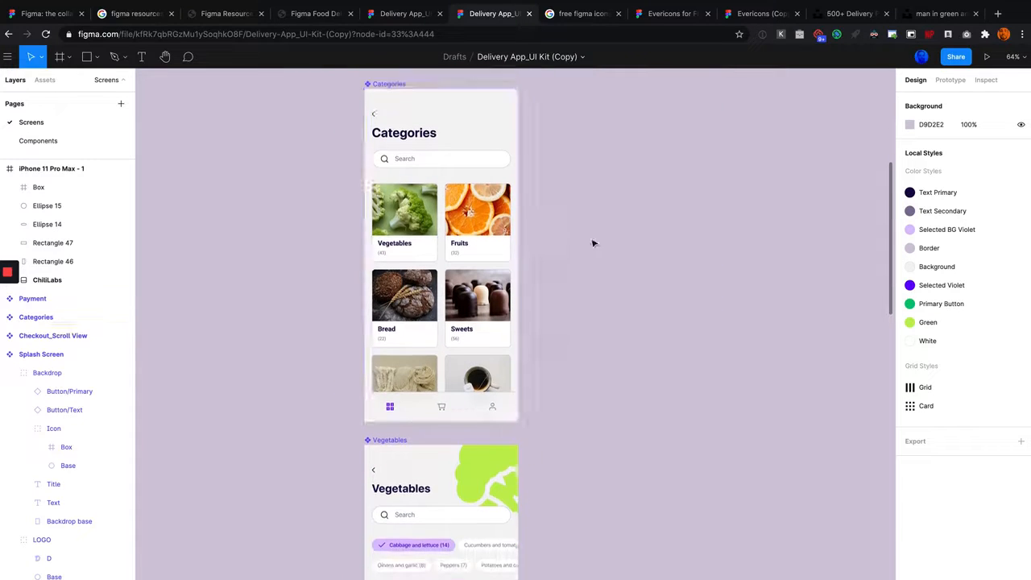
scroll(456, 183, up, 5)
scroll(456, 183, down, 5)
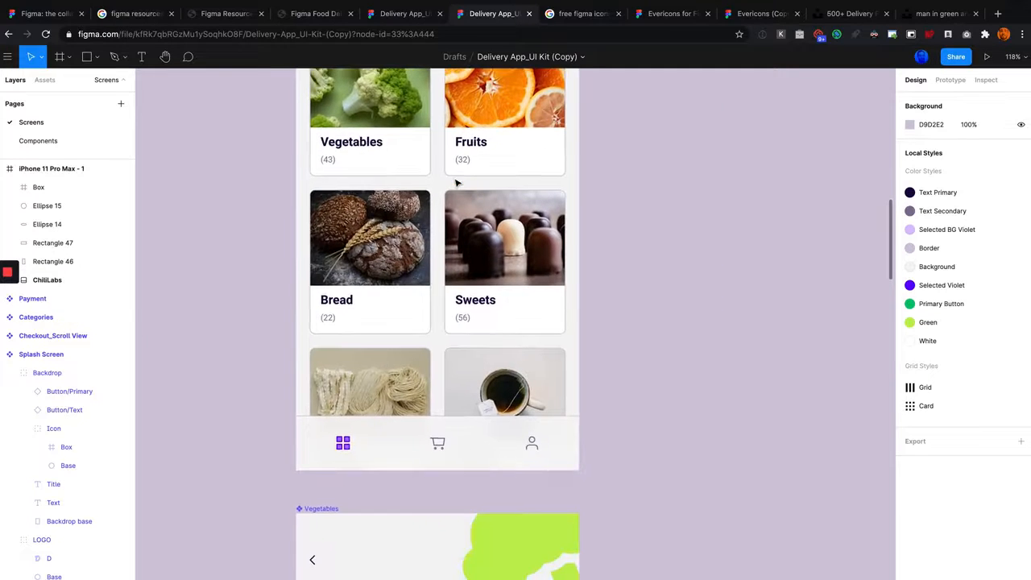
scroll(456, 183, down, 6)
scroll(456, 184, up, 8)
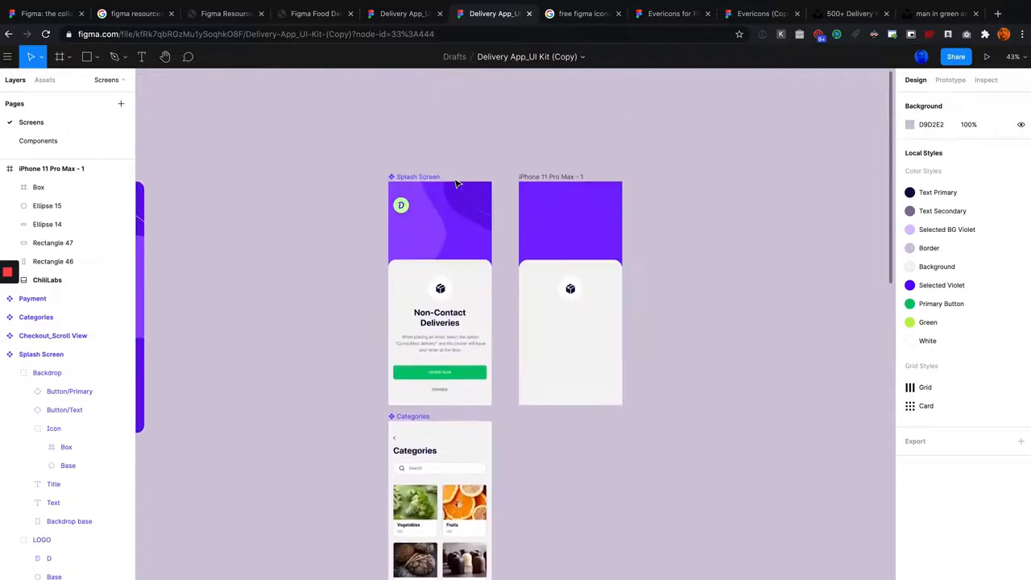
scroll(431, 243, up, 8)
scroll(432, 244, down, 3)
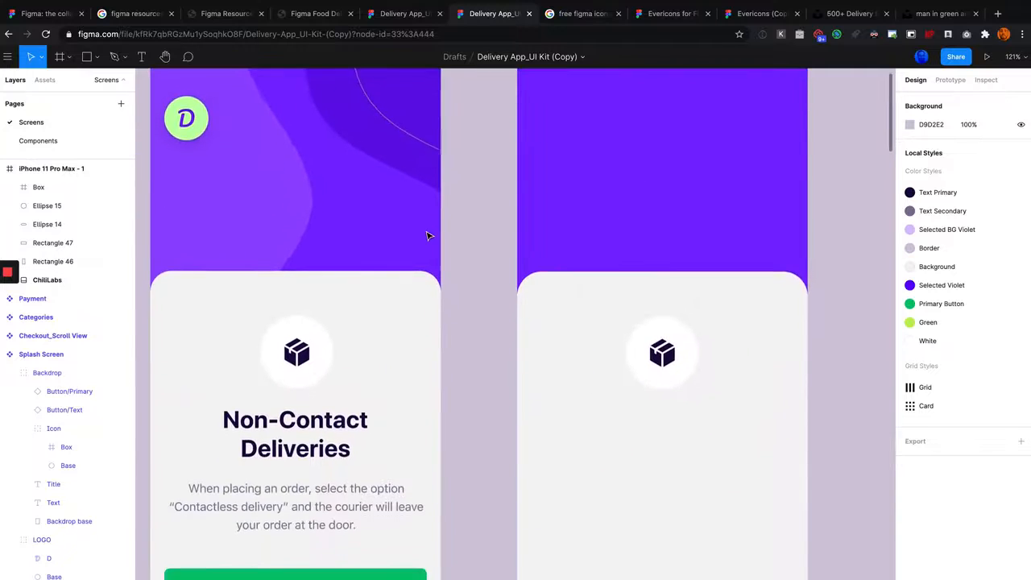
scroll(426, 231, down, 3)
scroll(568, 217, down, 3)
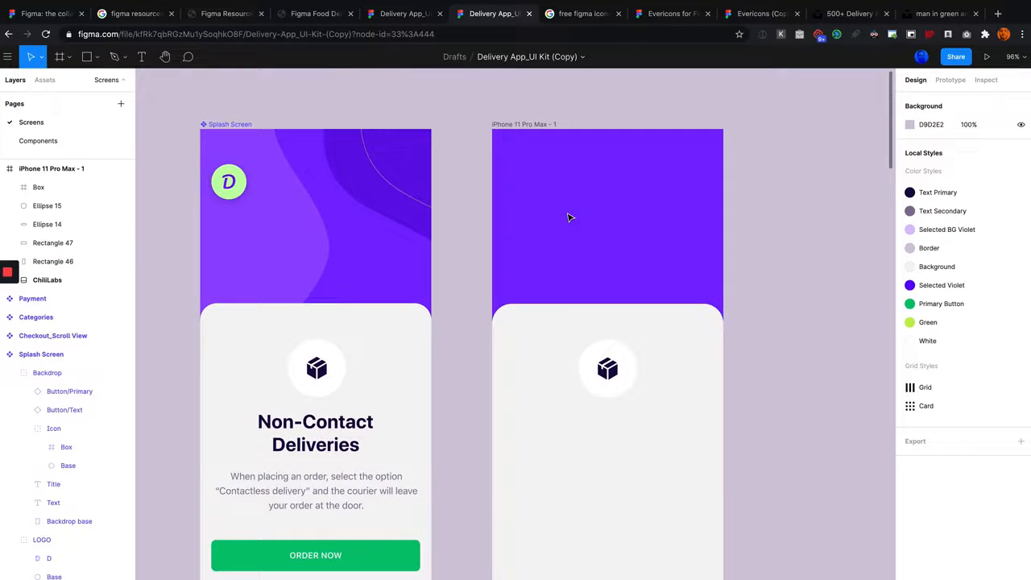
scroll(453, 205, up, 2)
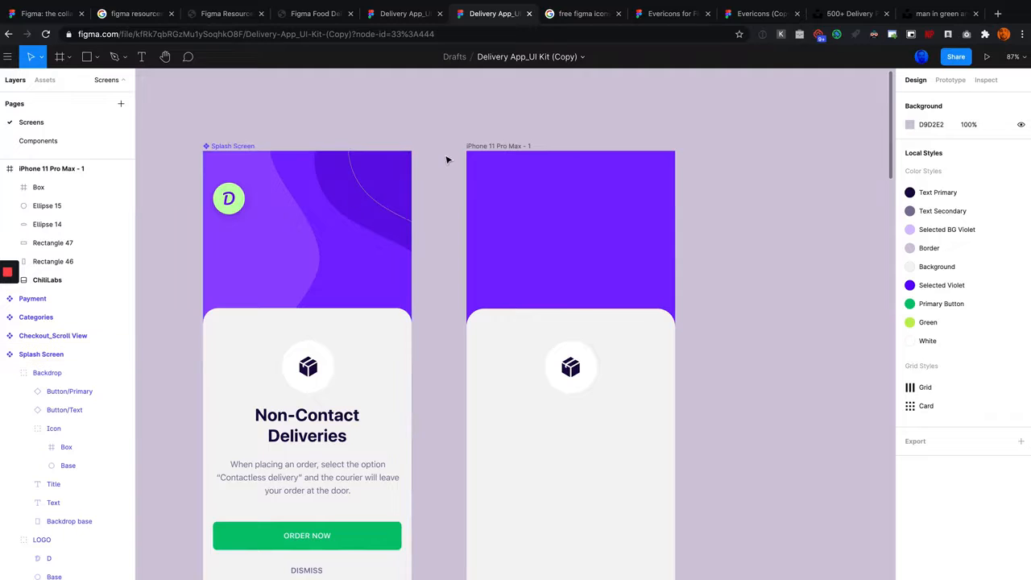
scroll(567, 117, up, 1)
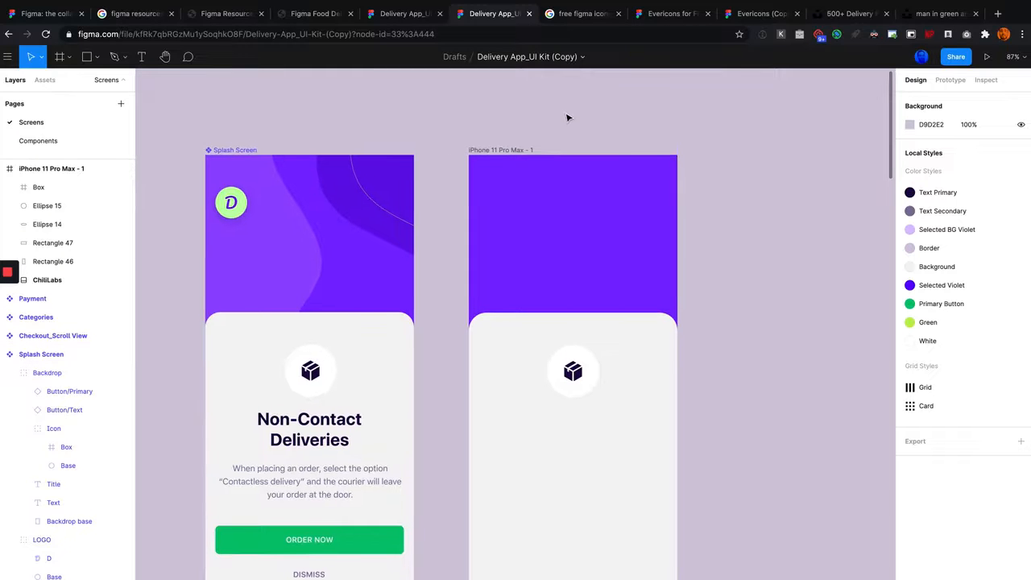
- Switch to the Unsplash delivery results and copy the photo of the delivery rider in the green and black jacket from its own page
click(846, 13)
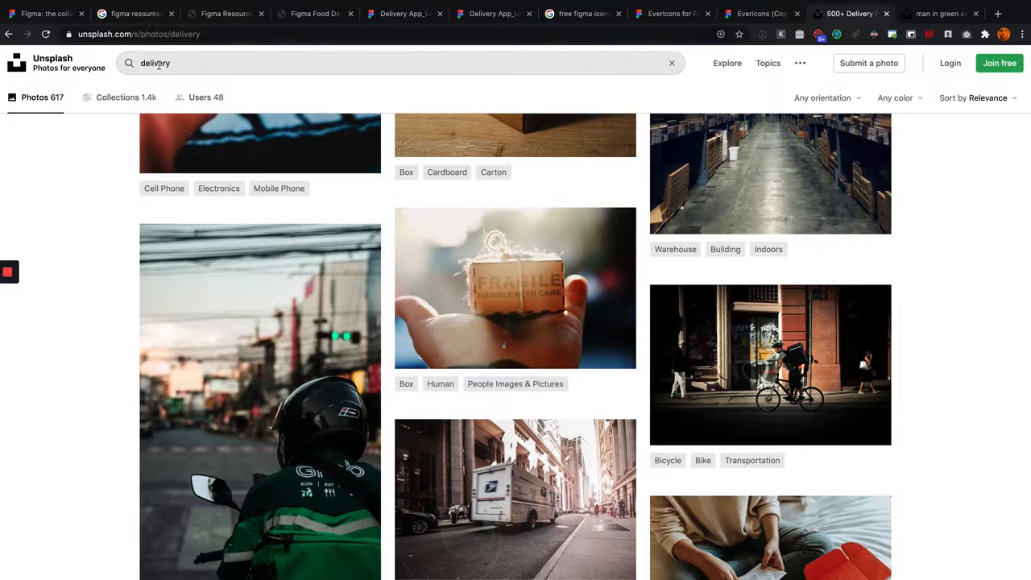
scroll(277, 334, down, 2)
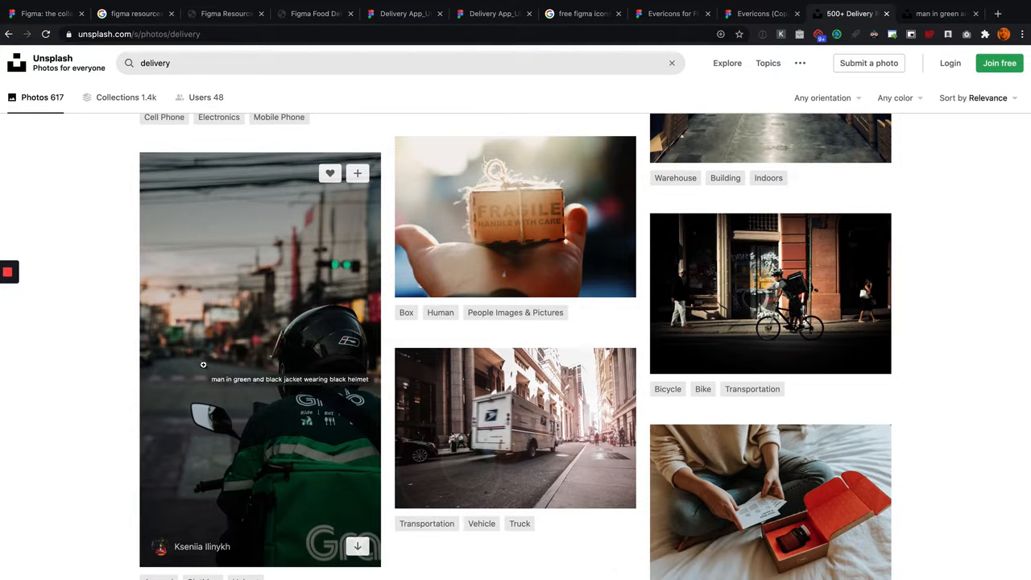
click(945, 14)
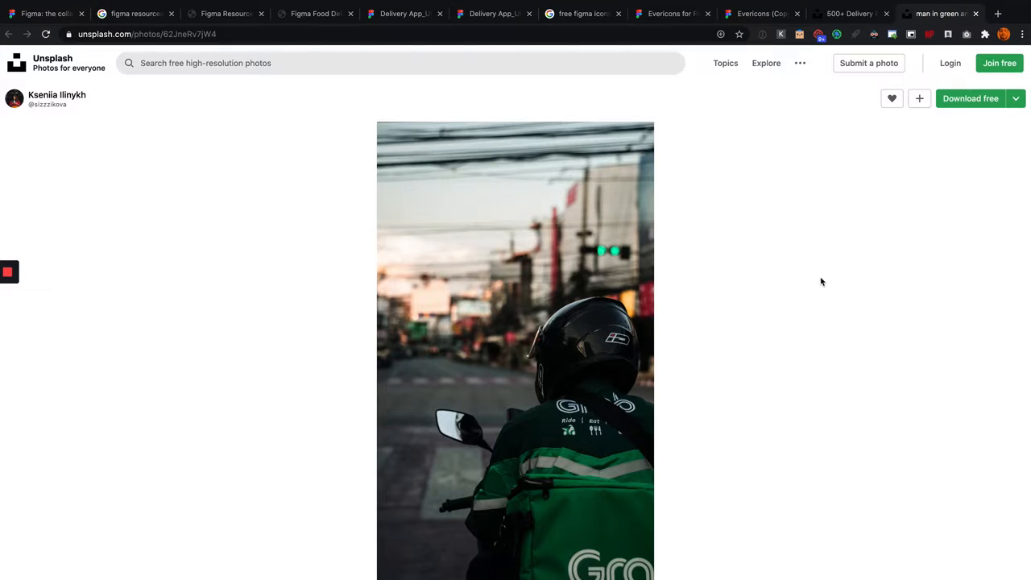
right_click(540, 268)
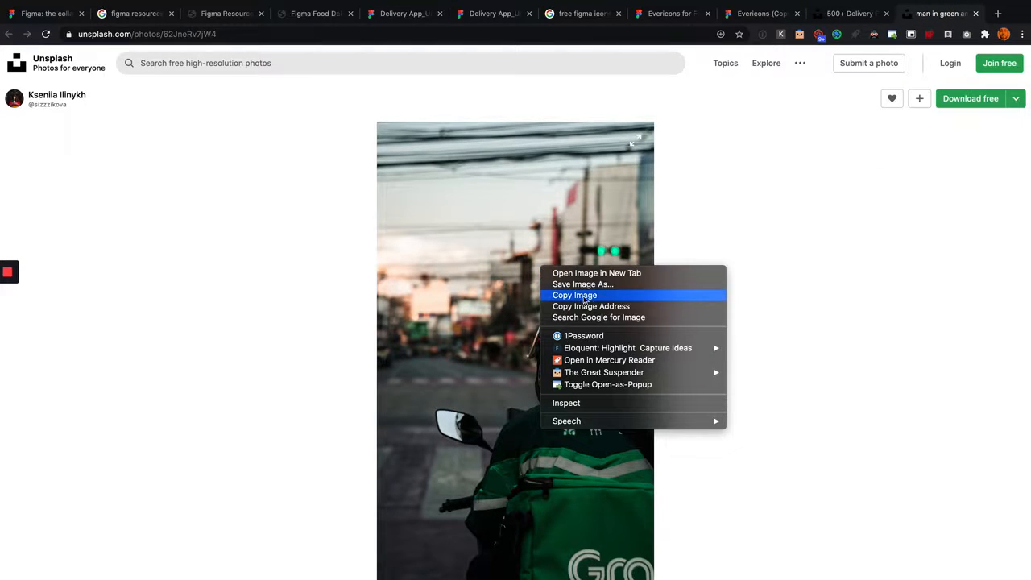
click(591, 296)
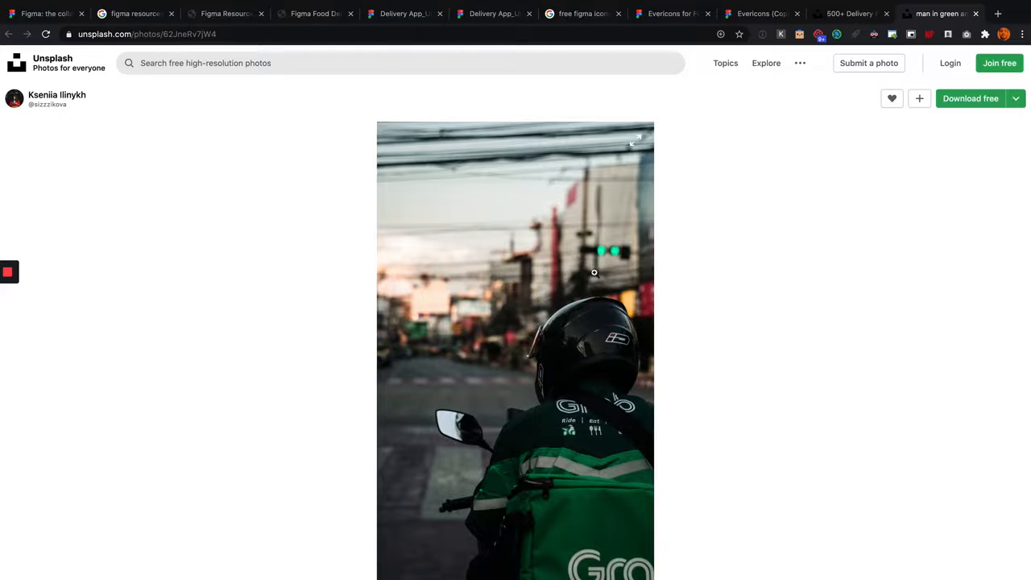
- Return to the Delivery App UI Kit file and paste the copied photo as the fill of the new frame's purple background rectangle
click(490, 13)
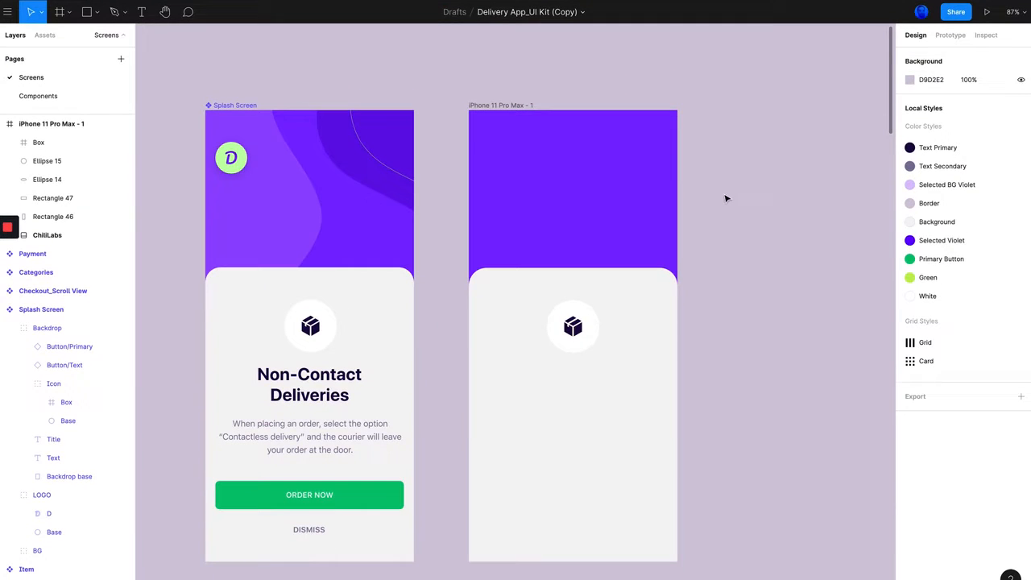
click(557, 160)
scroll(559, 163, right, 2)
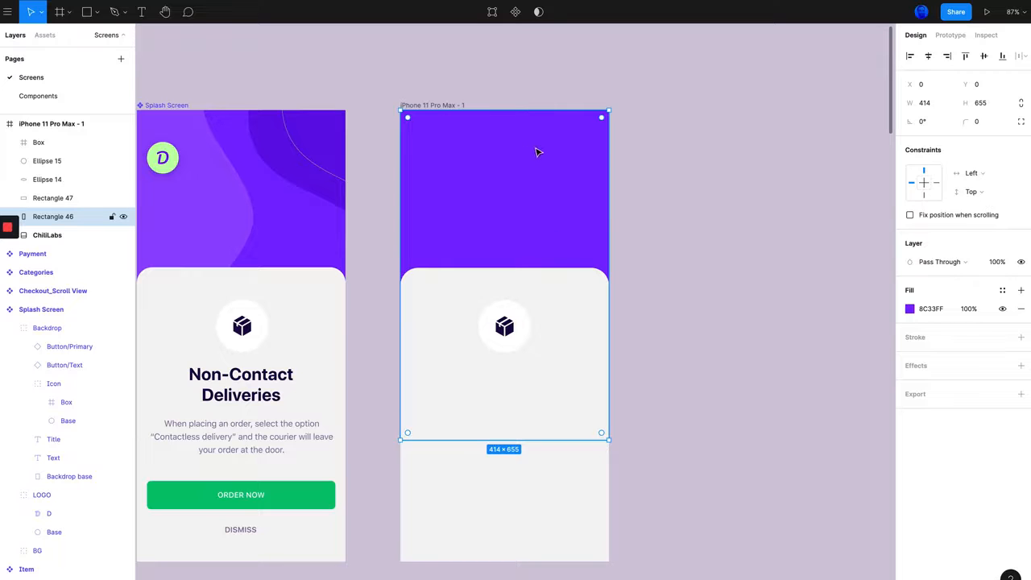
key(super+v)
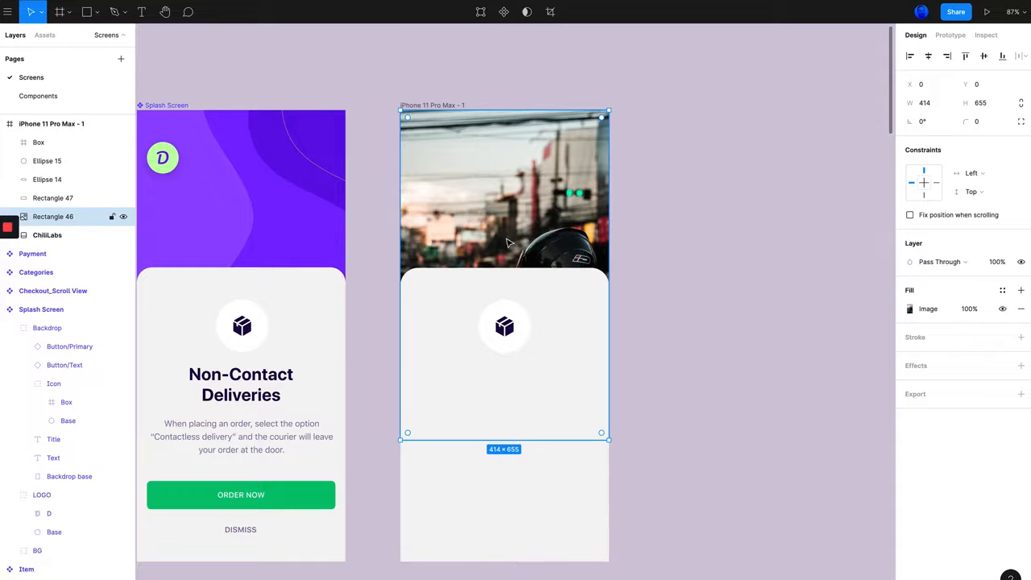
- Move the photo-filled rectangle up within the new frame to Y -207, keeping X at 0, to show the rider above the card
mouse_move(518, 232)
mouse_down()
mouse_move(511, 274)
mouse_move(502, 203)
mouse_move(506, 242)
mouse_move(509, 232)
mouse_up()
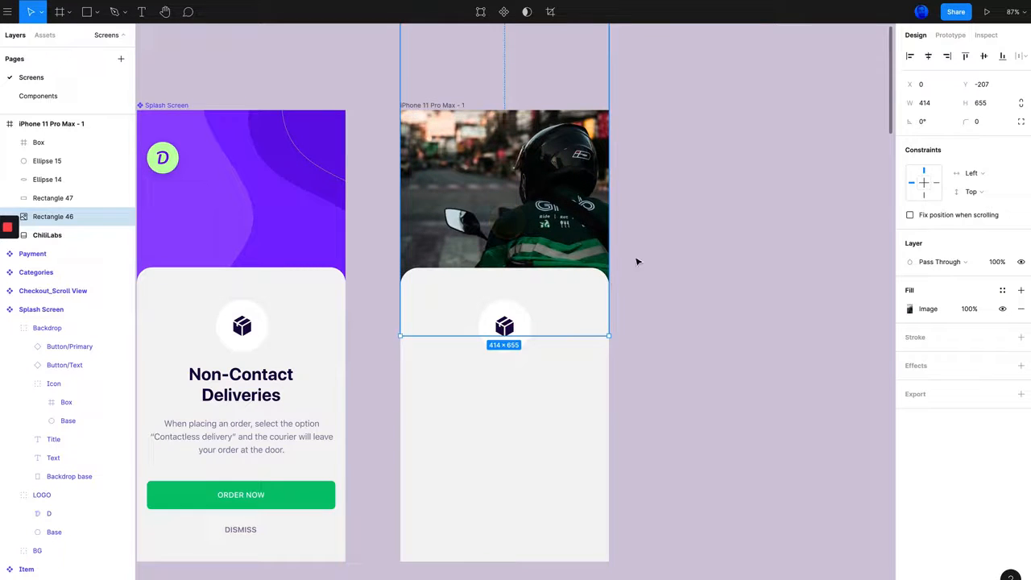
scroll(638, 262, down, 2)
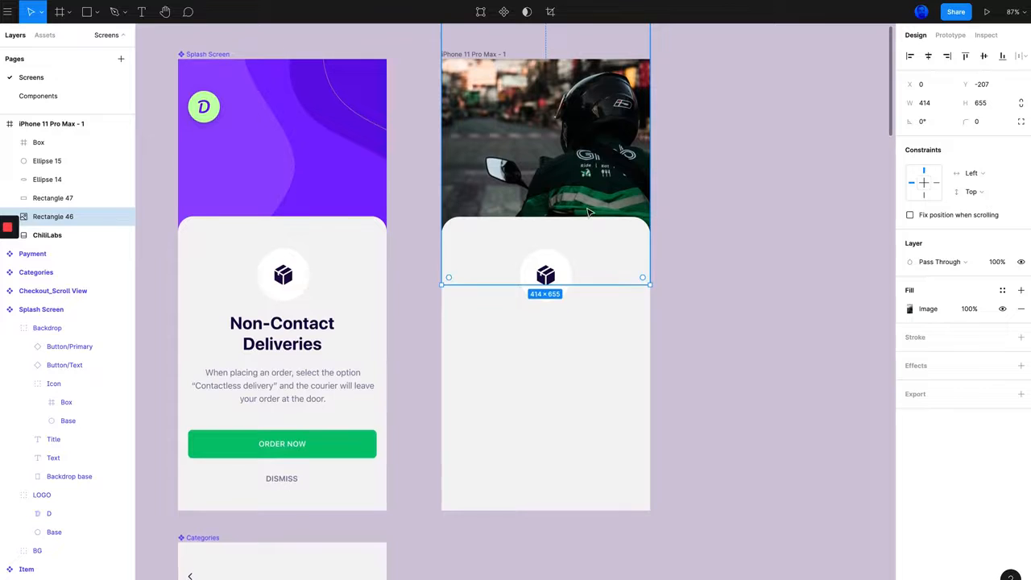
scroll(614, 224, up, 2)
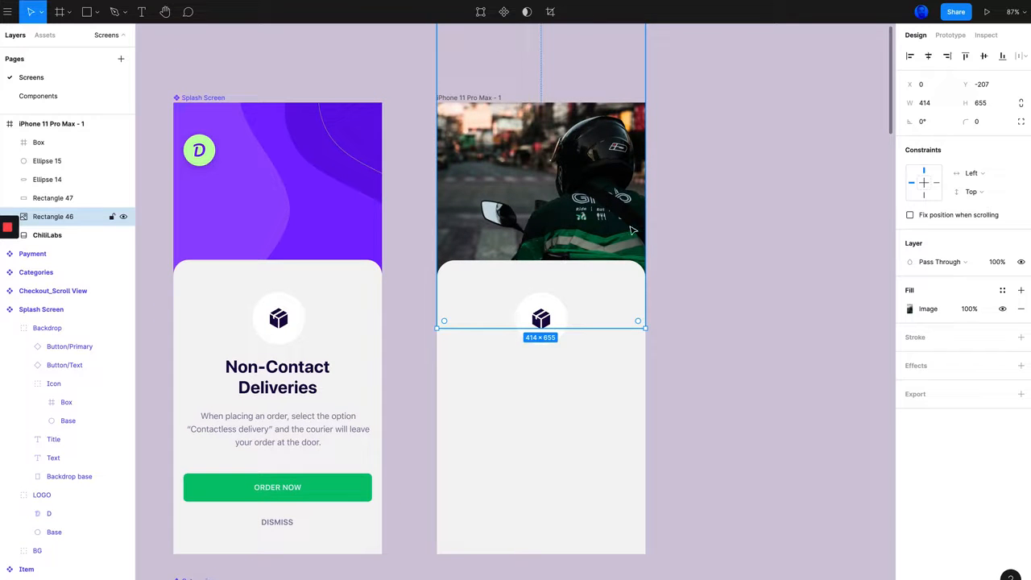
- Examine the Splash Screen card's title, description and buttons beside the new frame's card
click(688, 230)
scroll(685, 274, down, 3)
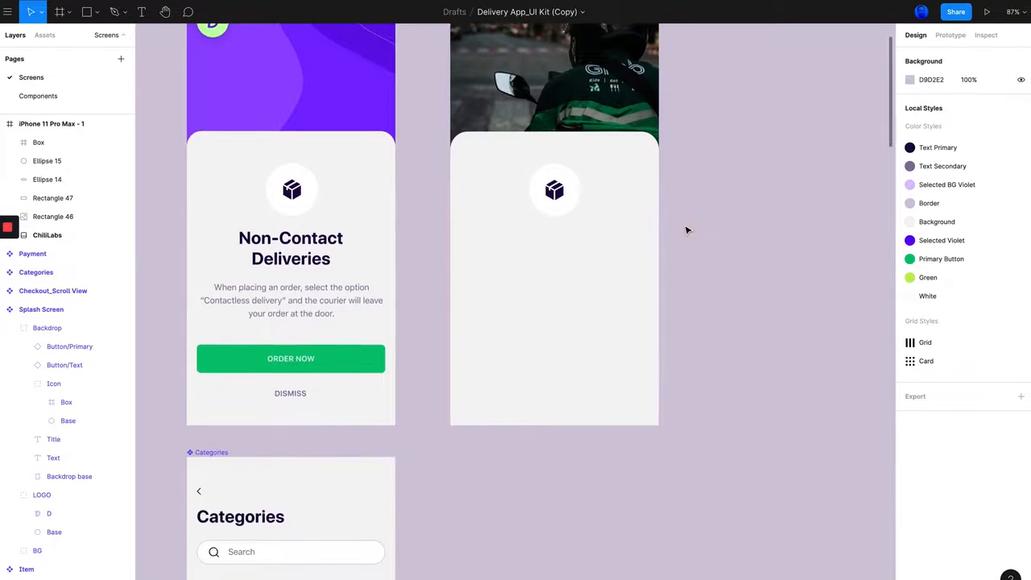
scroll(681, 234, up, 2)
scroll(537, 288, up, 3)
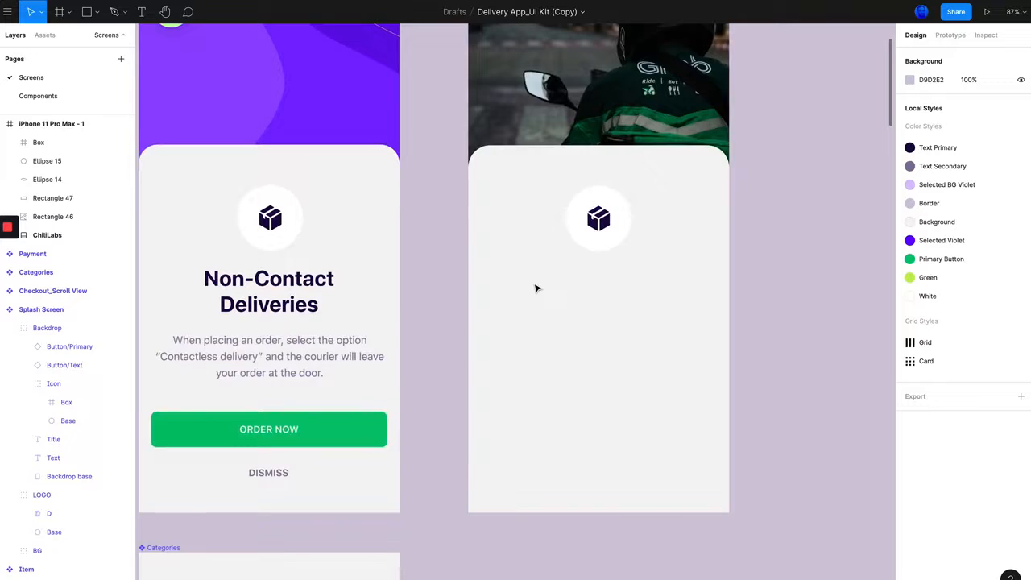
scroll(286, 301, right, 1)
scroll(345, 282, left, 1)
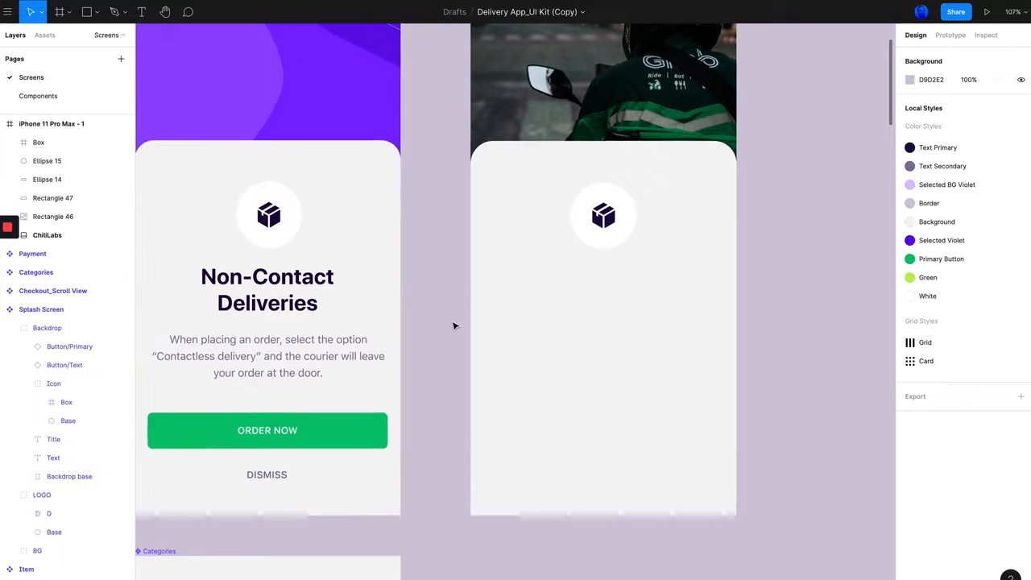
scroll(453, 325, up, 2)
scroll(470, 323, left, 2)
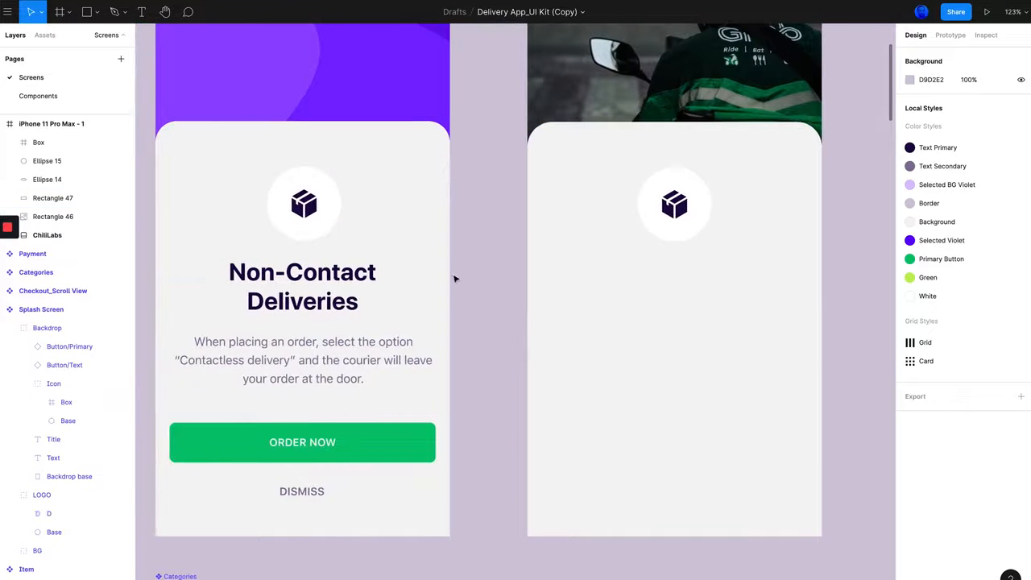
scroll(456, 278, right, 1)
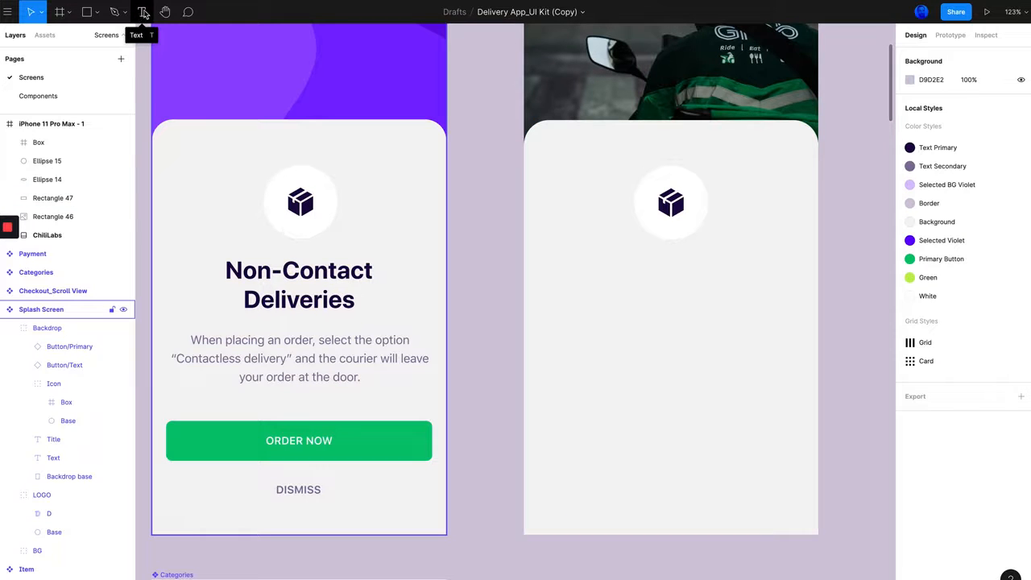
- Add the text "Non-Contact Deliveries" to the new frame's card and place it below the box icon at X 155, Y 517
key(t)
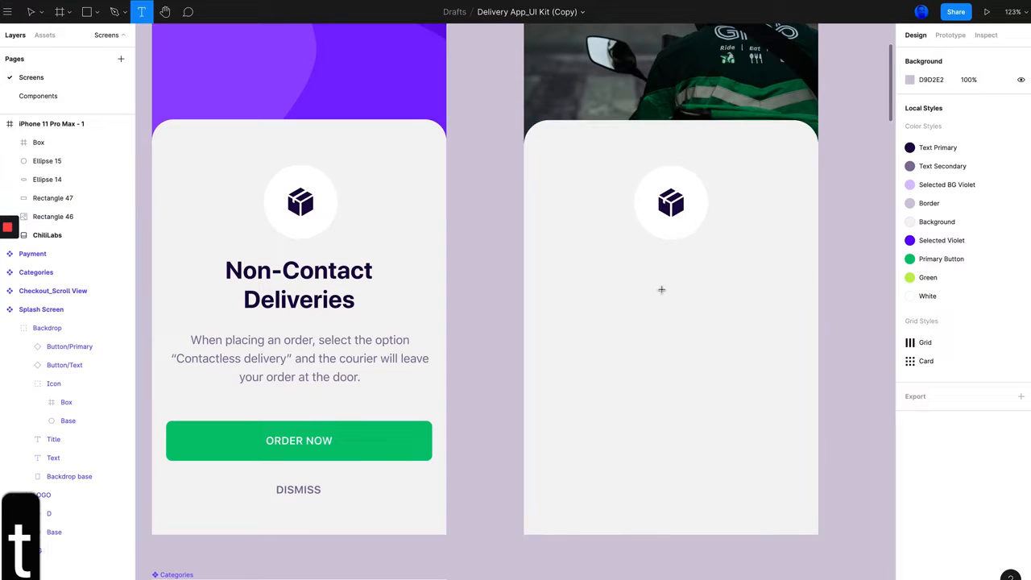
click(660, 283)
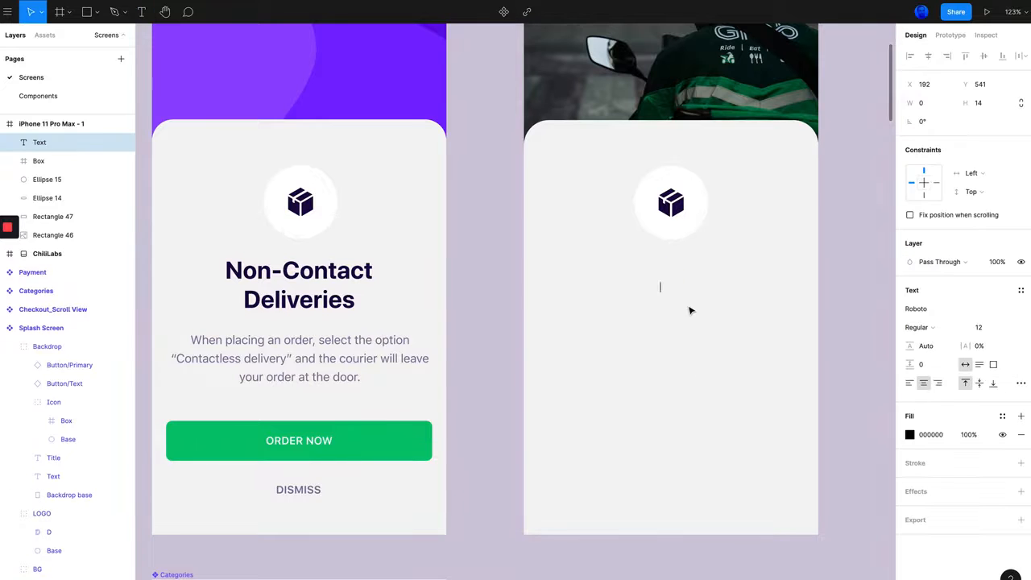
text(Non-)
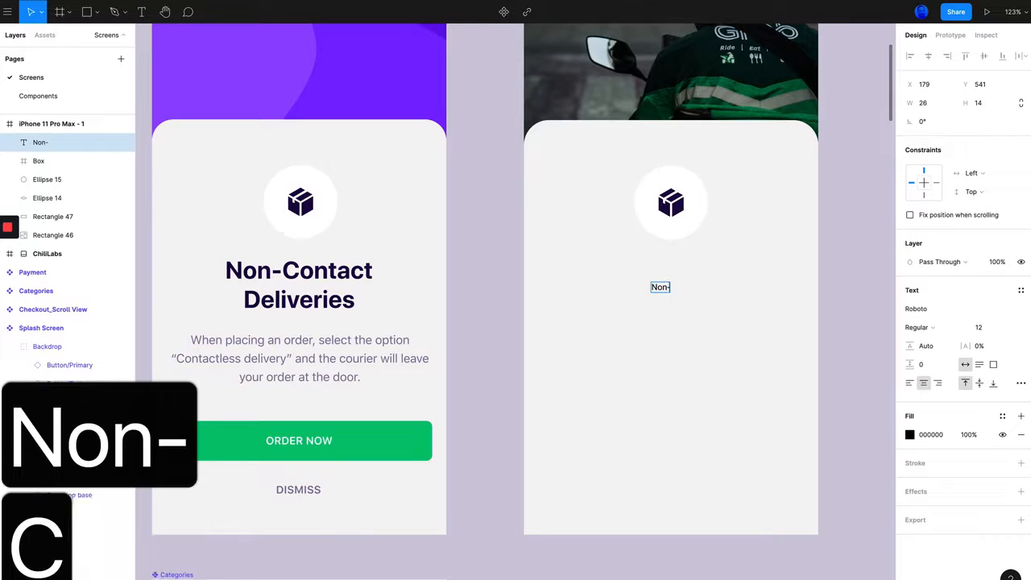
text(Contact)
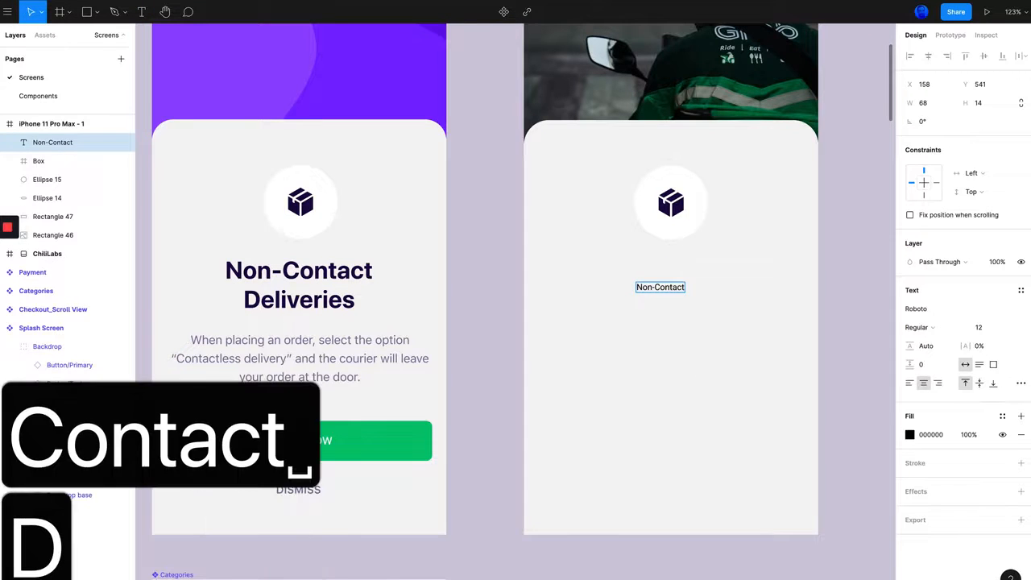
text( Deliveries)
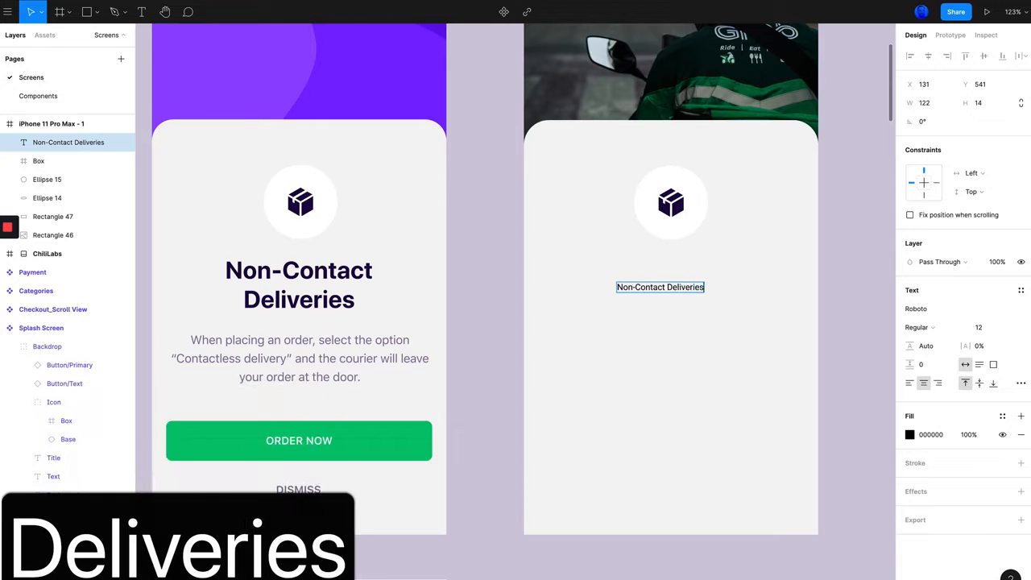
key(Escape)
drag(691, 300, 680, 267)
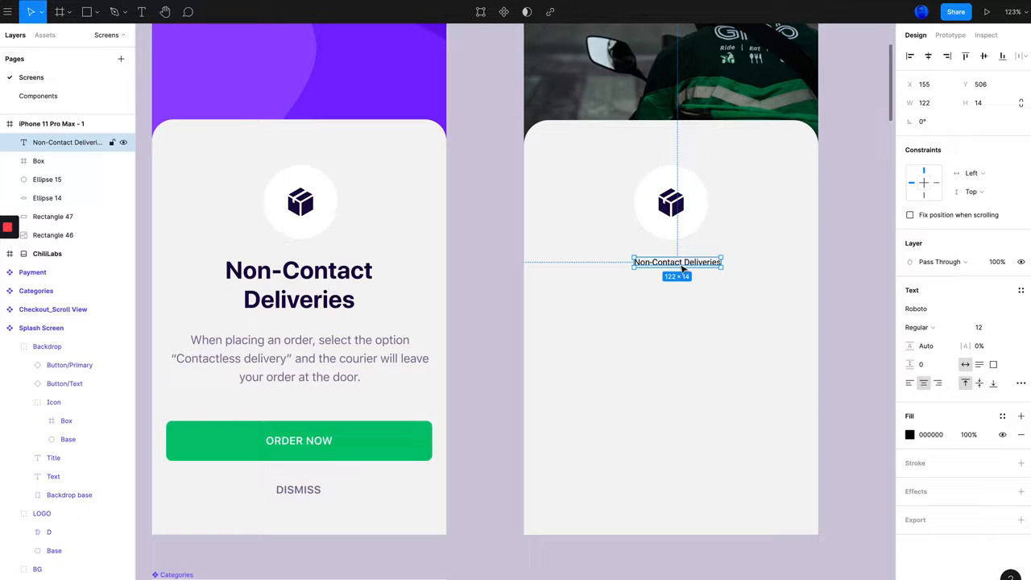
drag(674, 265, 665, 278)
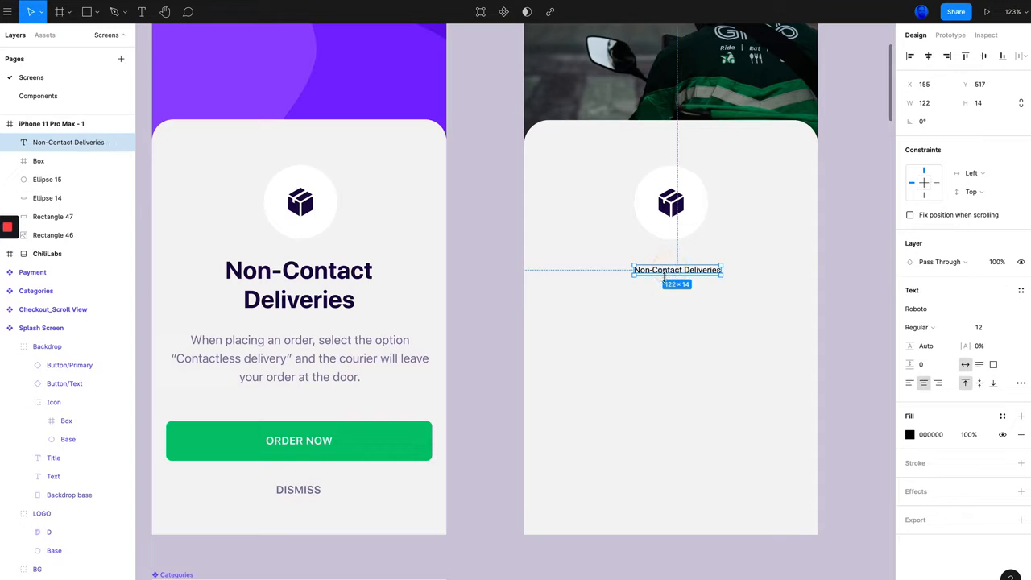
- Check the text style of the Splash Screen's title and set the new title's font size to 34
click(309, 280)
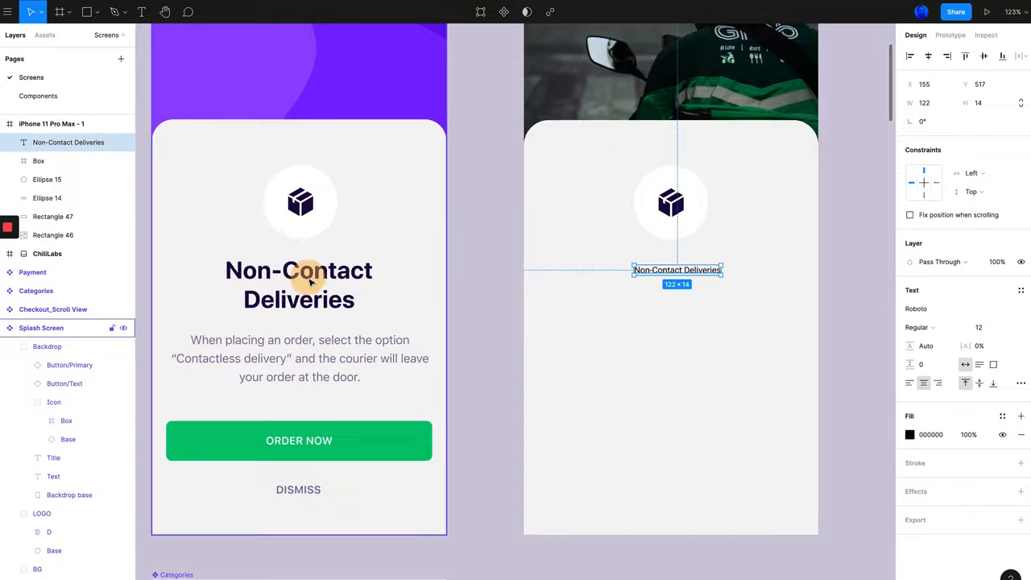
double_click(326, 275)
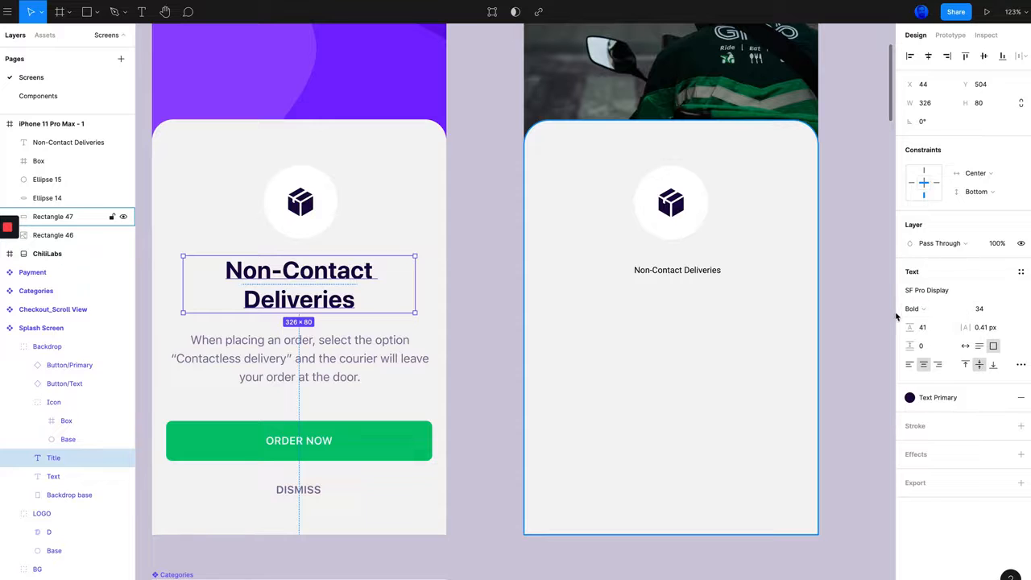
click(678, 270)
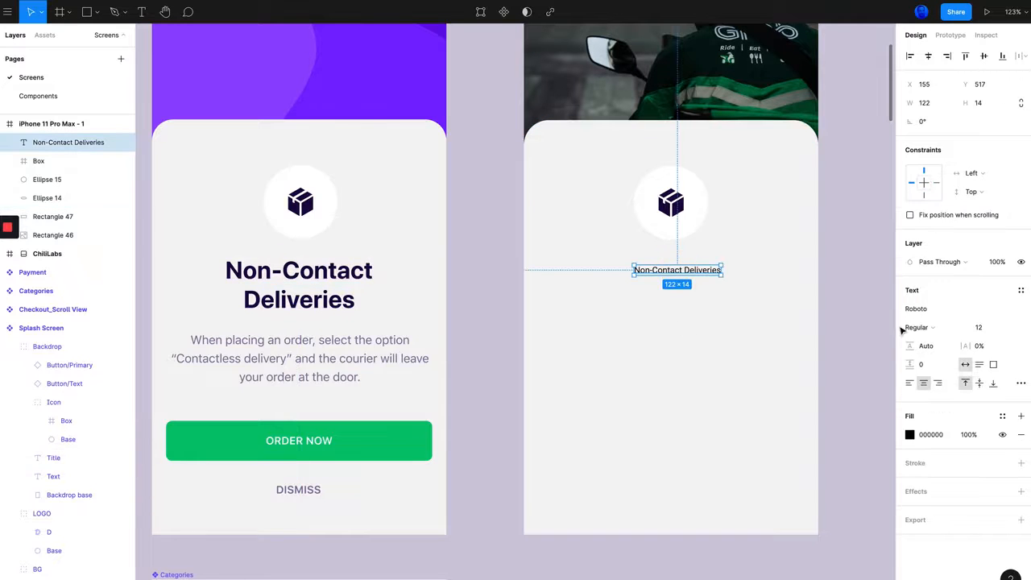
click(982, 327)
text(34)
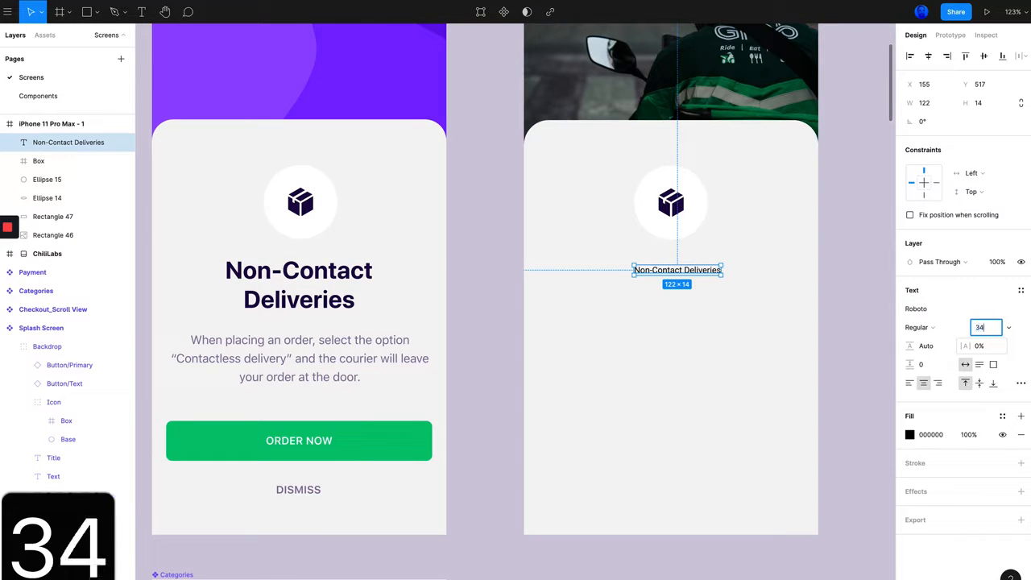
key(Return)
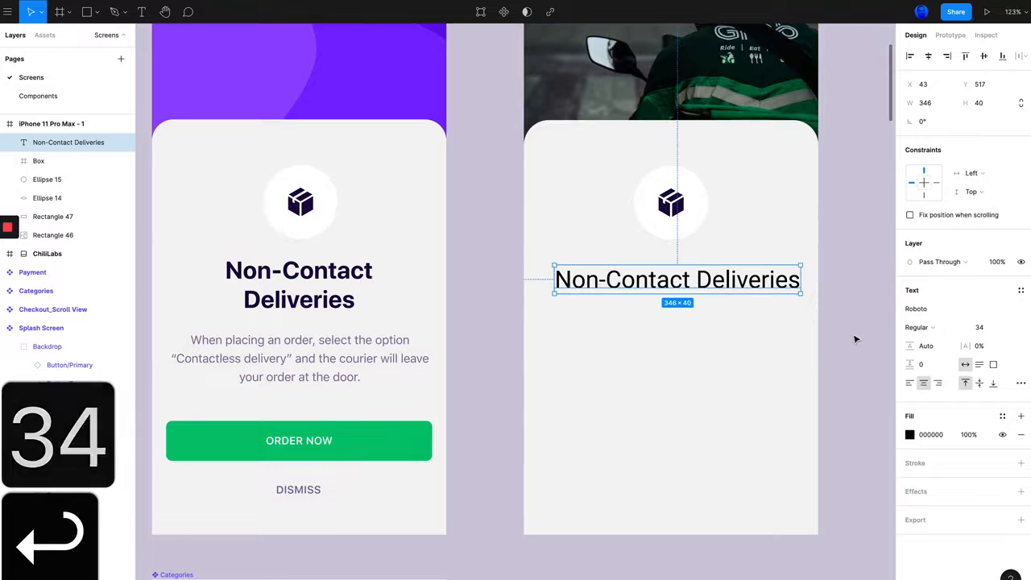
- Set the new title's font to SF Pro Text with the Bold weight
click(918, 309)
text(s)
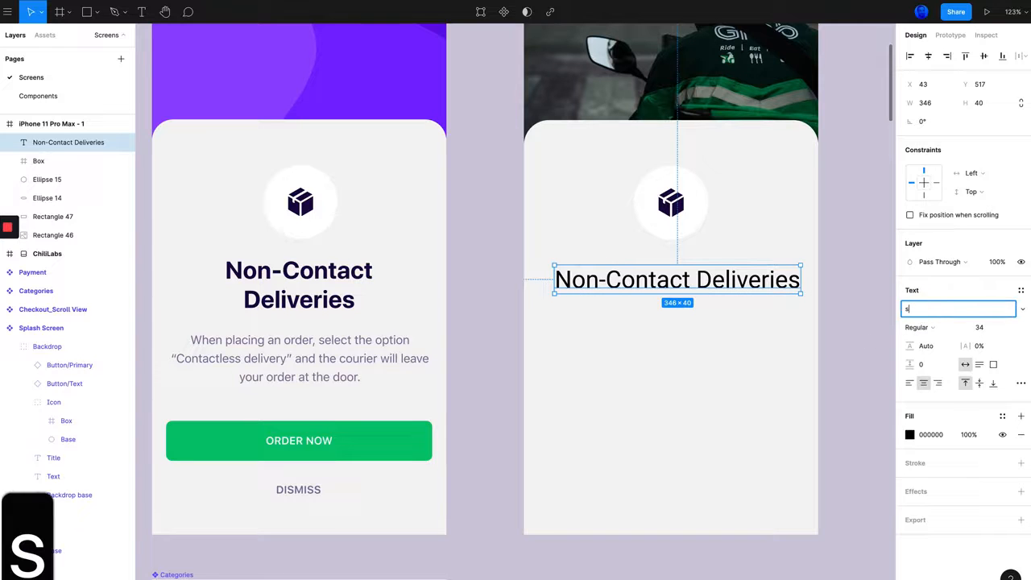
text(f pro text)
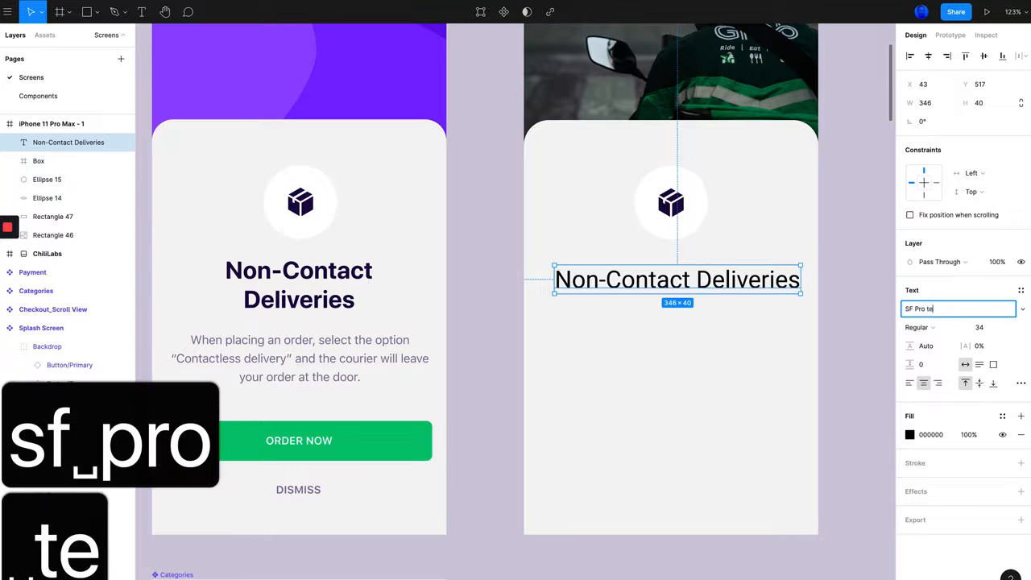
click(1022, 308)
click(948, 307)
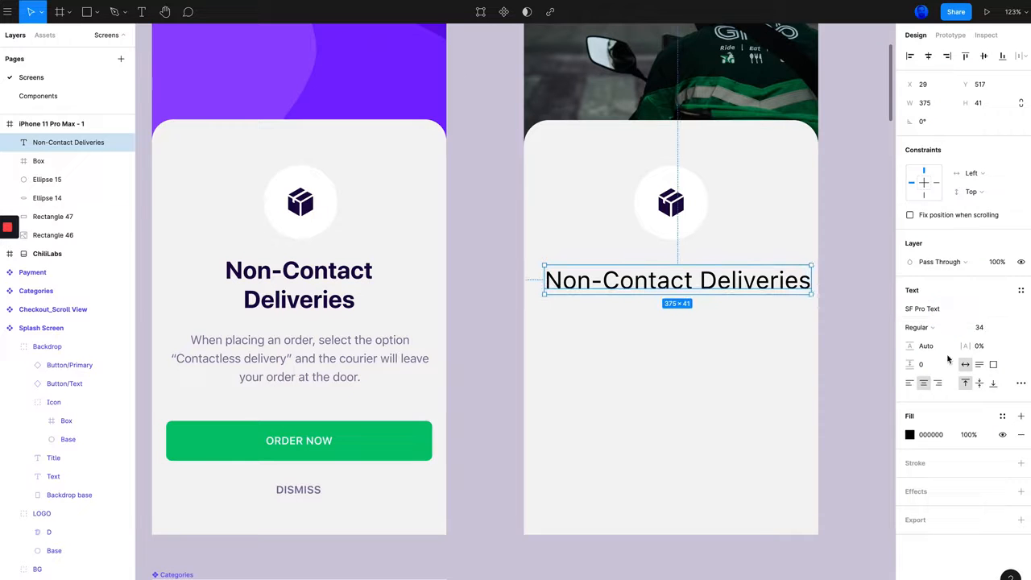
click(905, 327)
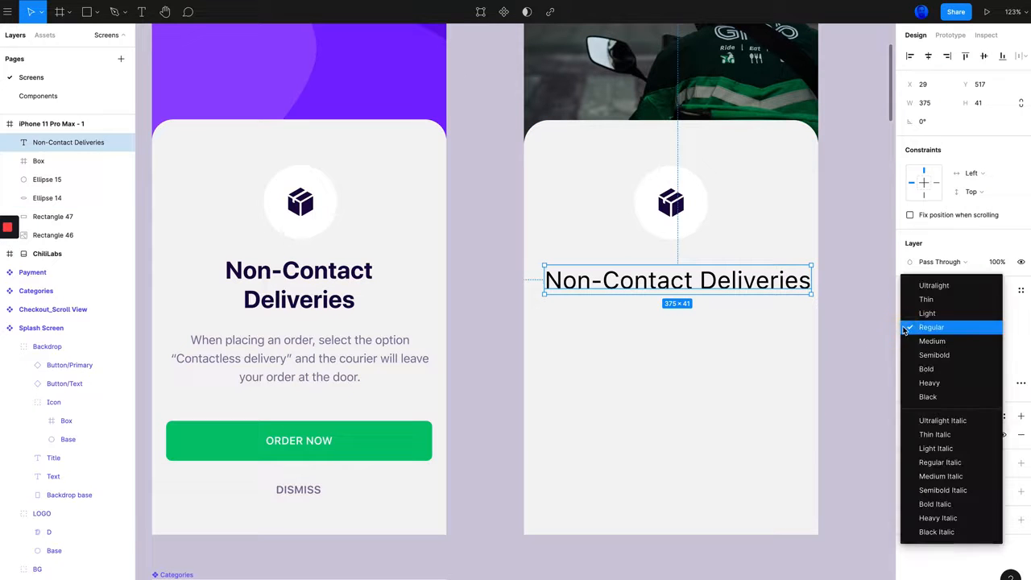
click(933, 370)
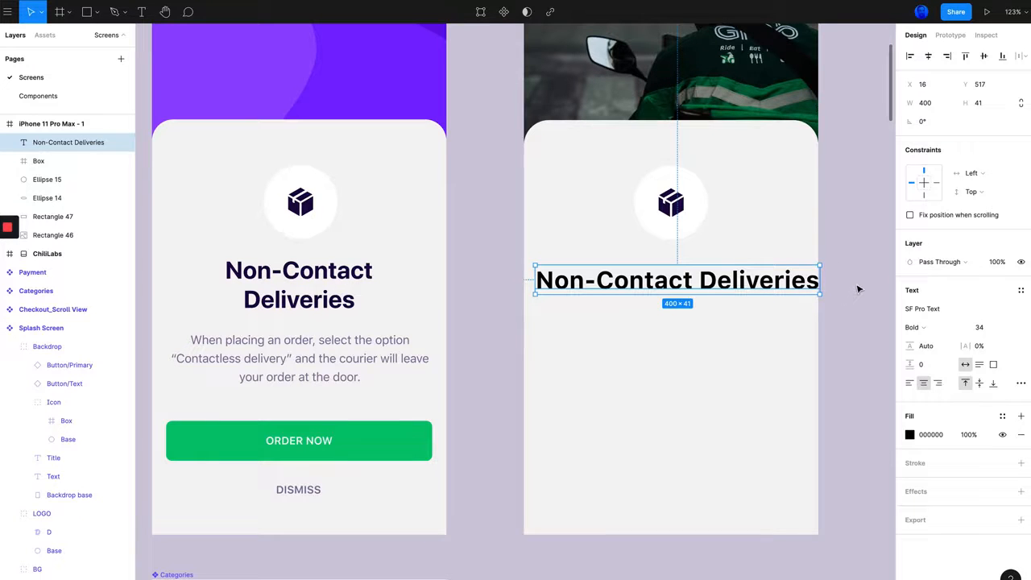
- Narrow the new title's text box to 296 wide so it wraps onto two lines, and move it to X 59, Y 507
scroll(824, 275, right, 1)
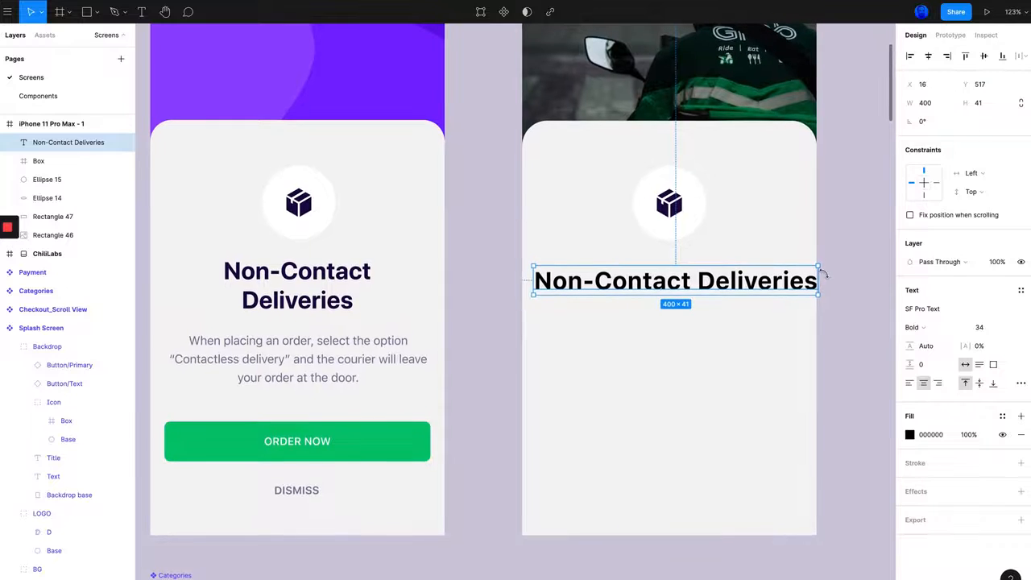
drag(821, 276, 743, 286)
mouse_move(618, 281)
mouse_down()
mouse_move(653, 286)
mouse_move(633, 279)
mouse_up()
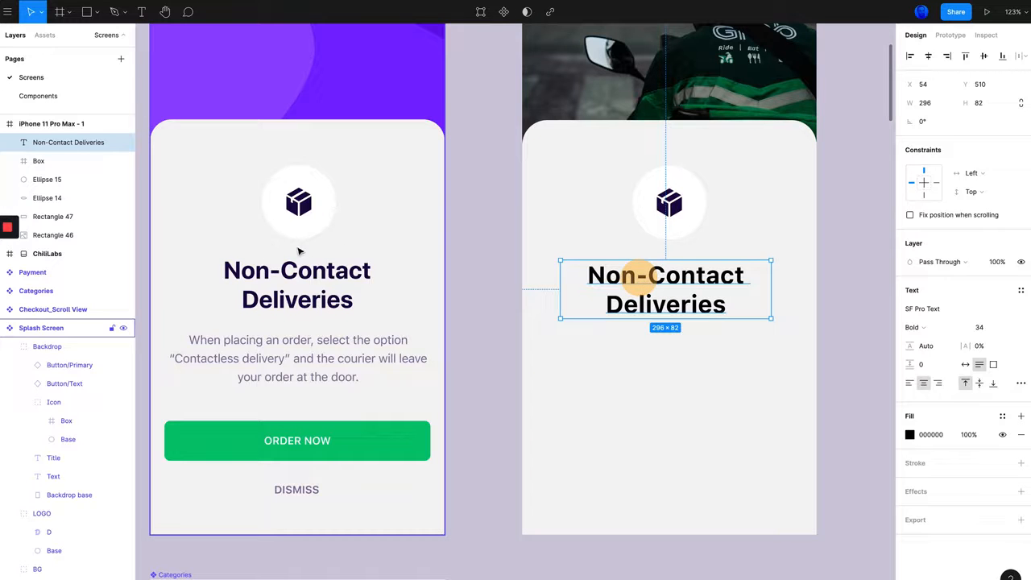
drag(661, 274, 663, 273)
- Measure the icon-to-title gap on both screens and nudge the new title up to Y 505 to match the original spacing
click(274, 272)
click(322, 272)
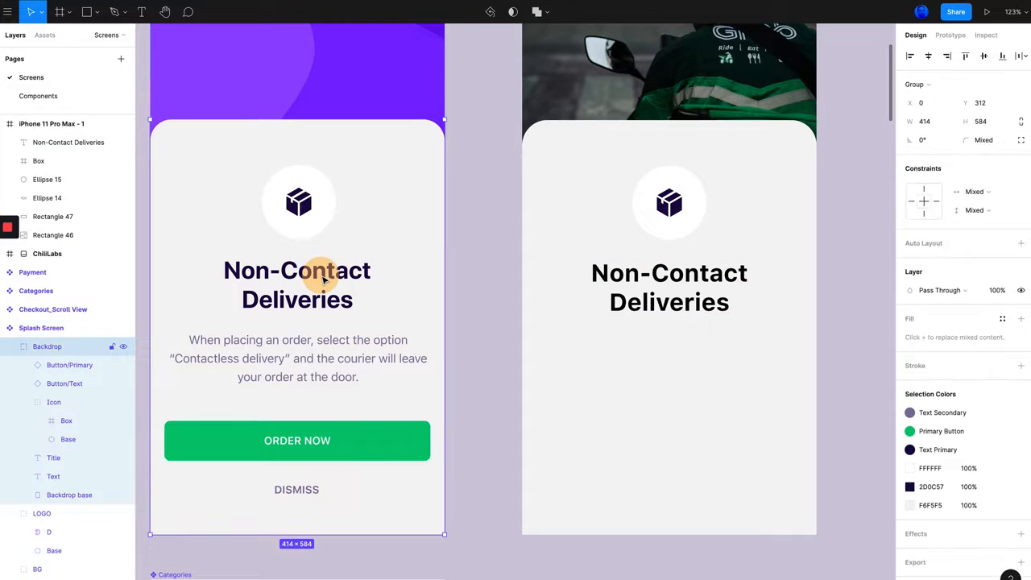
click(294, 274)
key(alt)
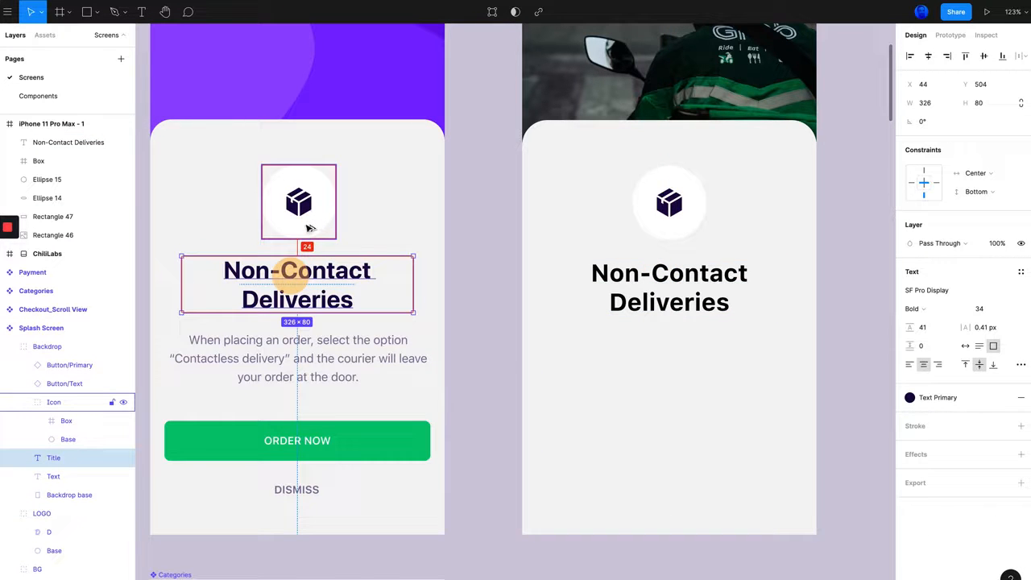
click(707, 273)
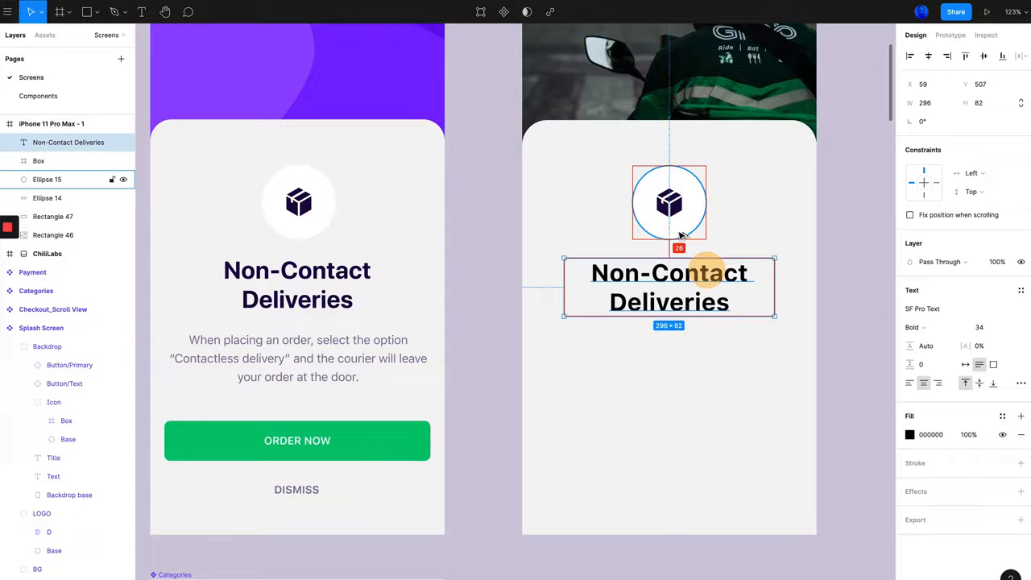
key(alt+Up)
key(alt+Down)
key(alt+Up)
key(alt+Up)
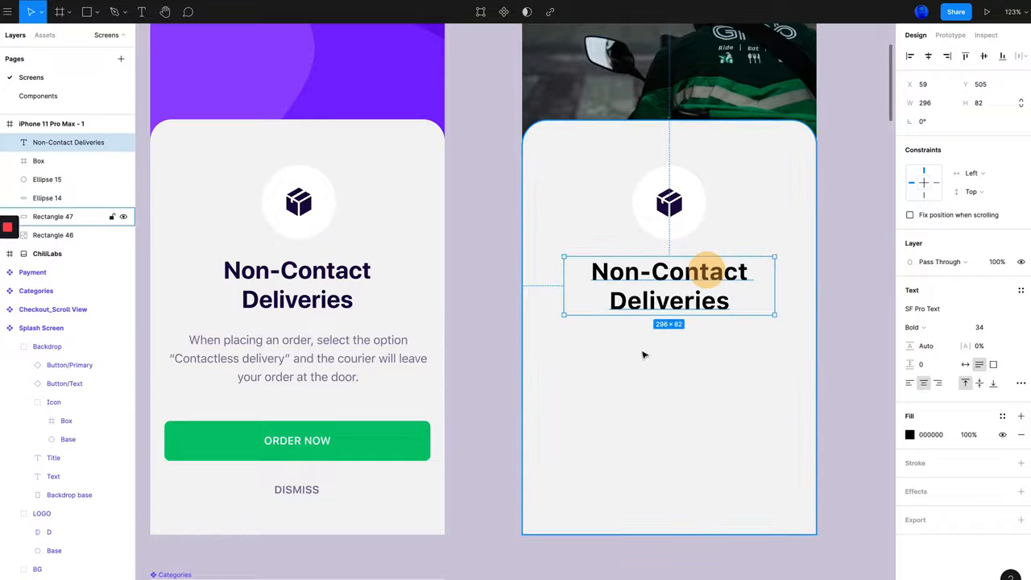
- Recolor the new title with the dark purple sampled from the Splash Screen's title
click(329, 303)
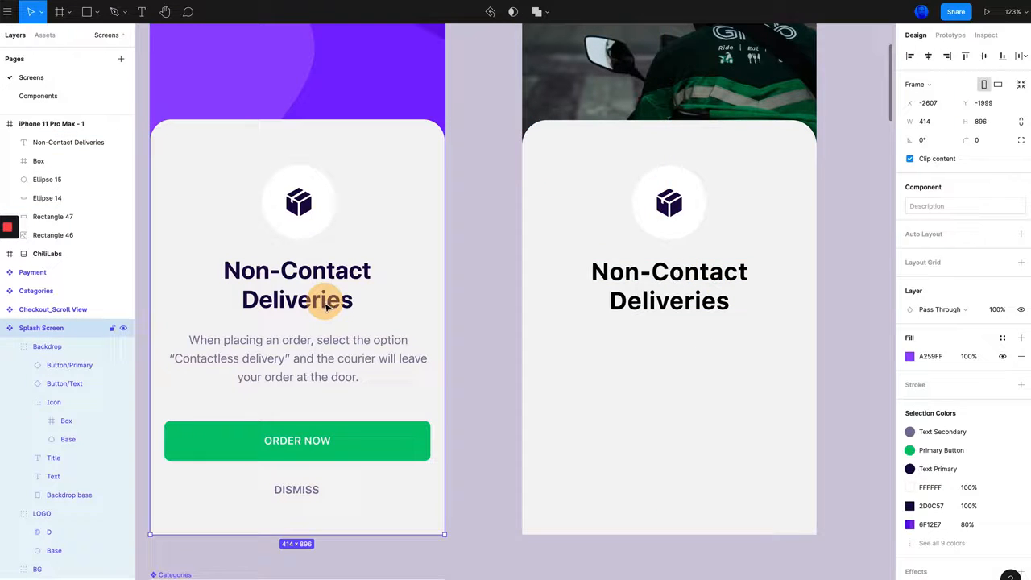
click(670, 303)
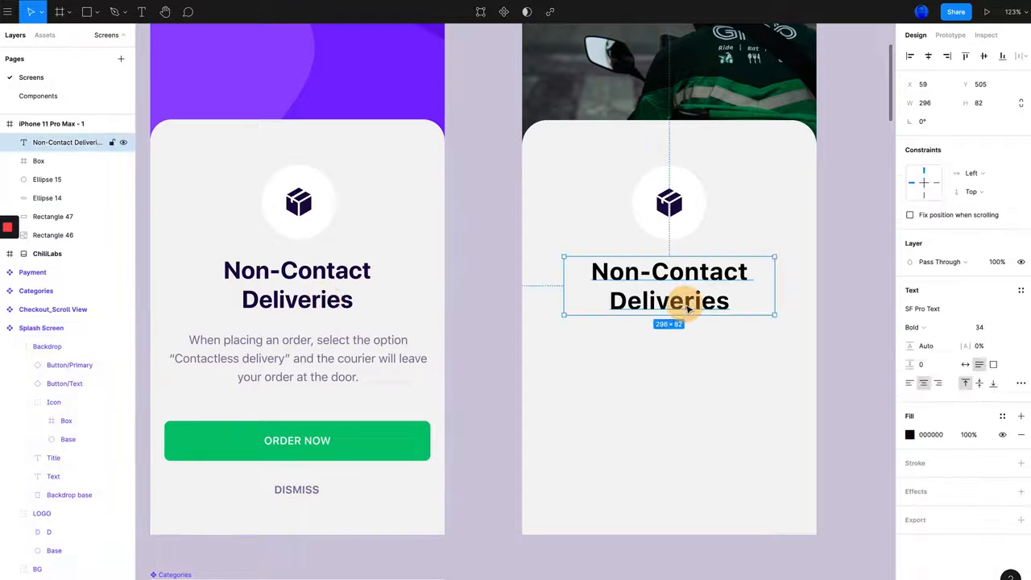
click(910, 436)
click(773, 474)
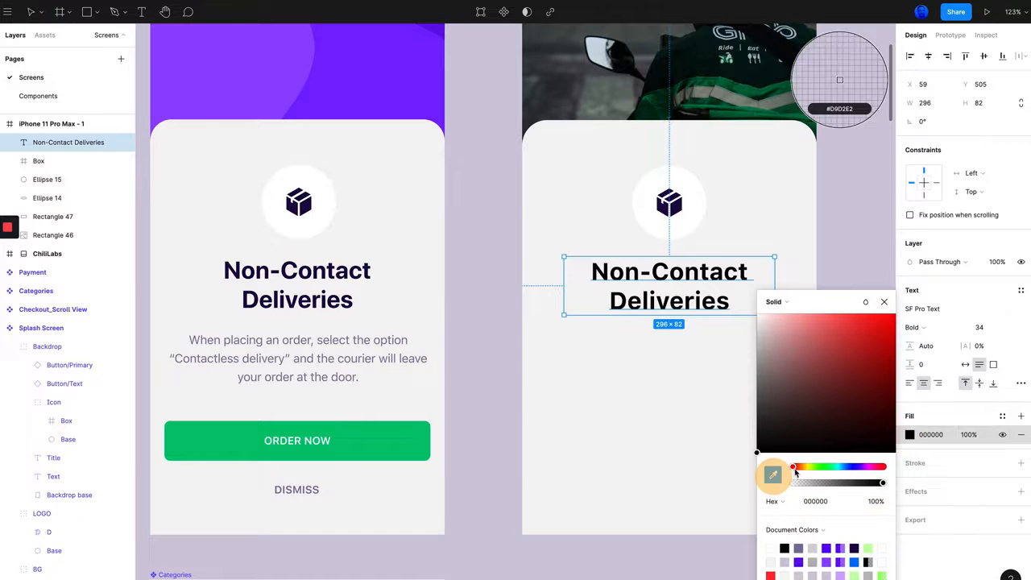
click(331, 270)
click(864, 214)
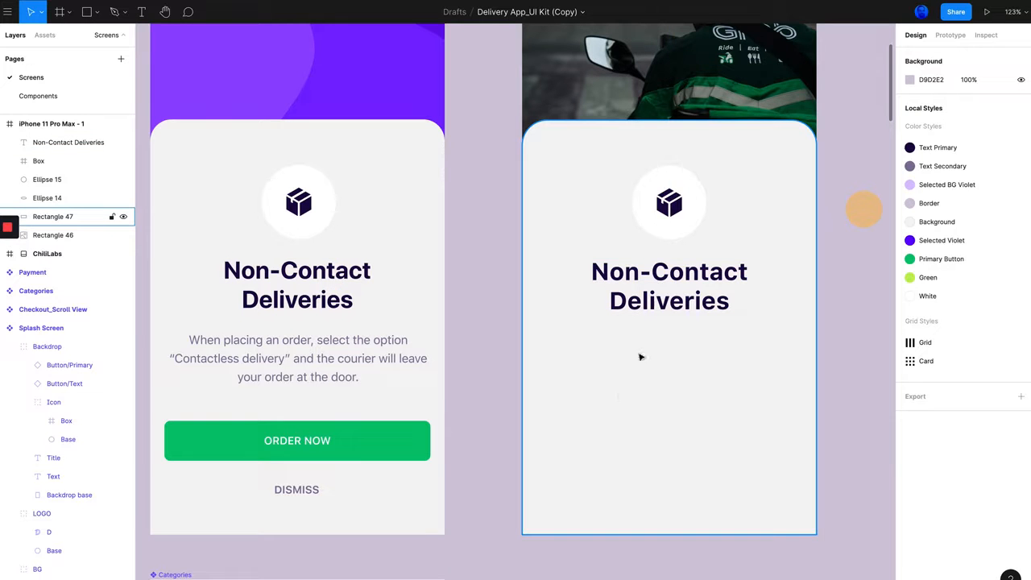
- Add a text layer reading "asdf" on the new card below the Non-Contact Deliveries title
scroll(564, 315, left, 1)
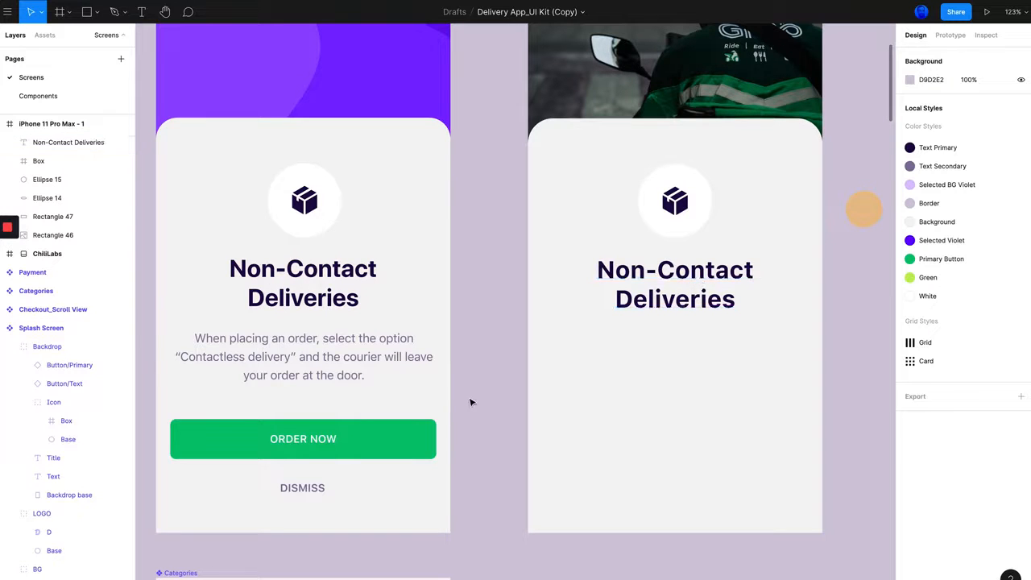
scroll(295, 351, down, 2)
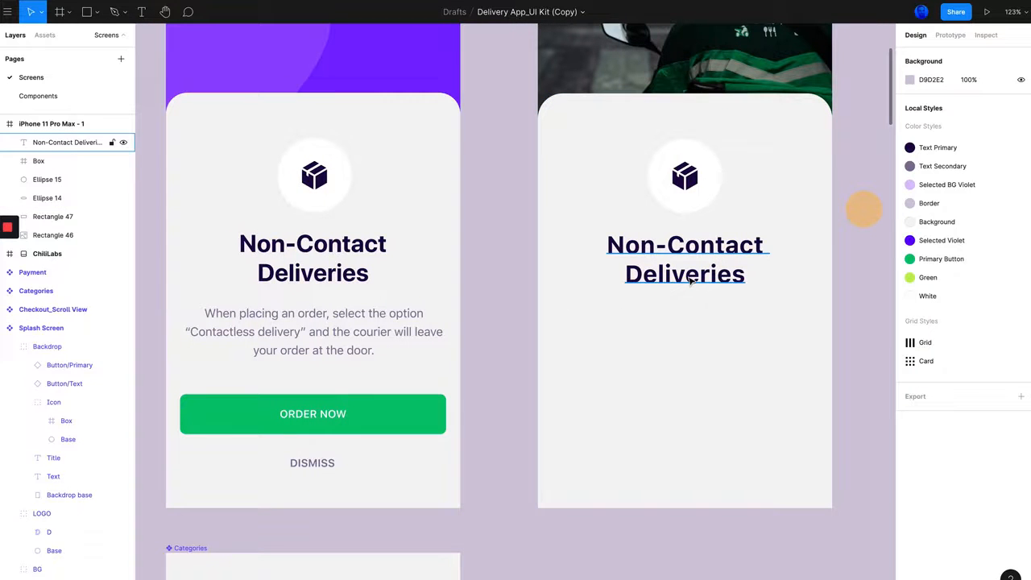
key(t)
click(674, 331)
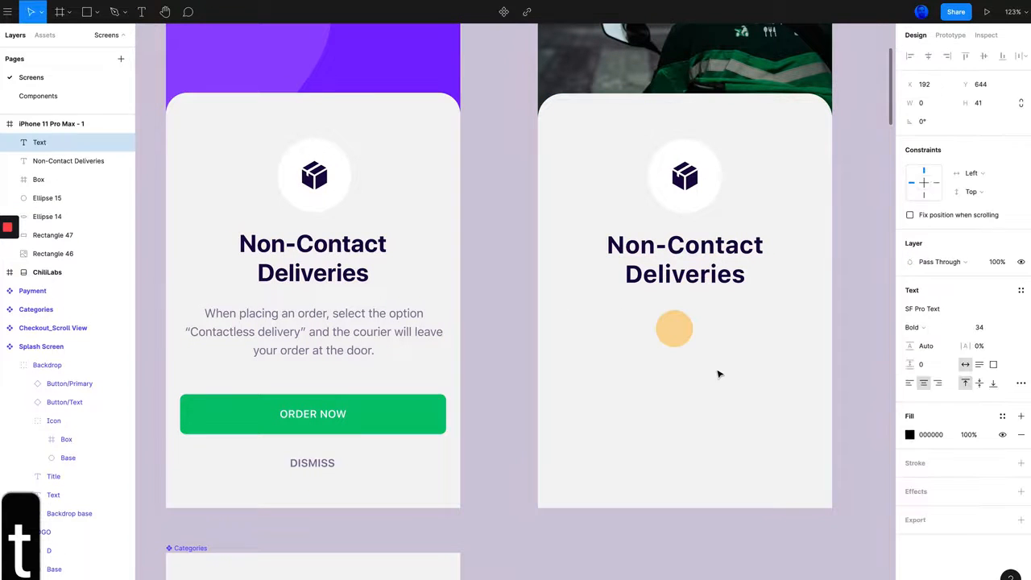
text(asdf)
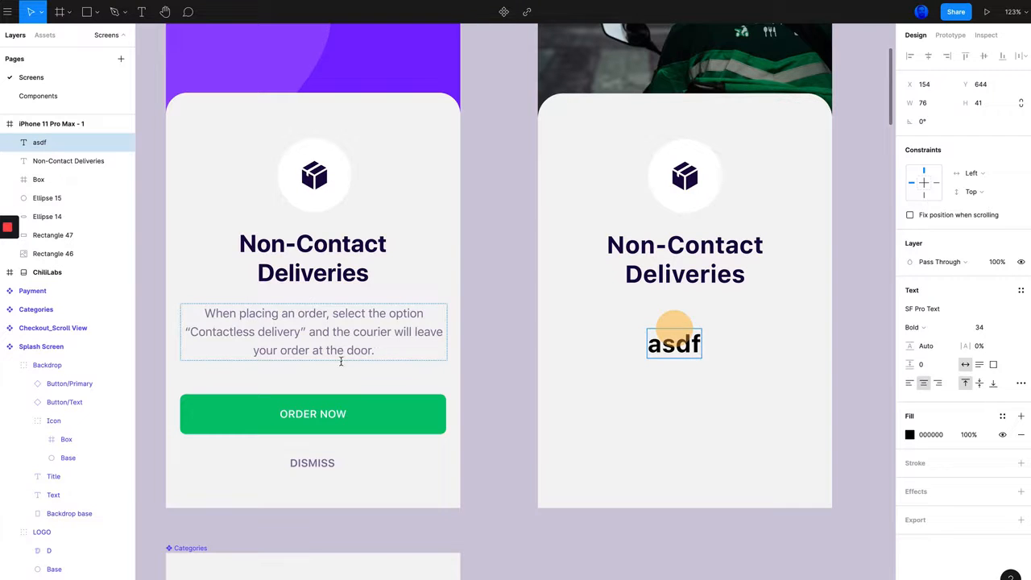
- Replace the "asdf" placeholder with the full description text copied from the original Splash Screen
double_click(331, 332)
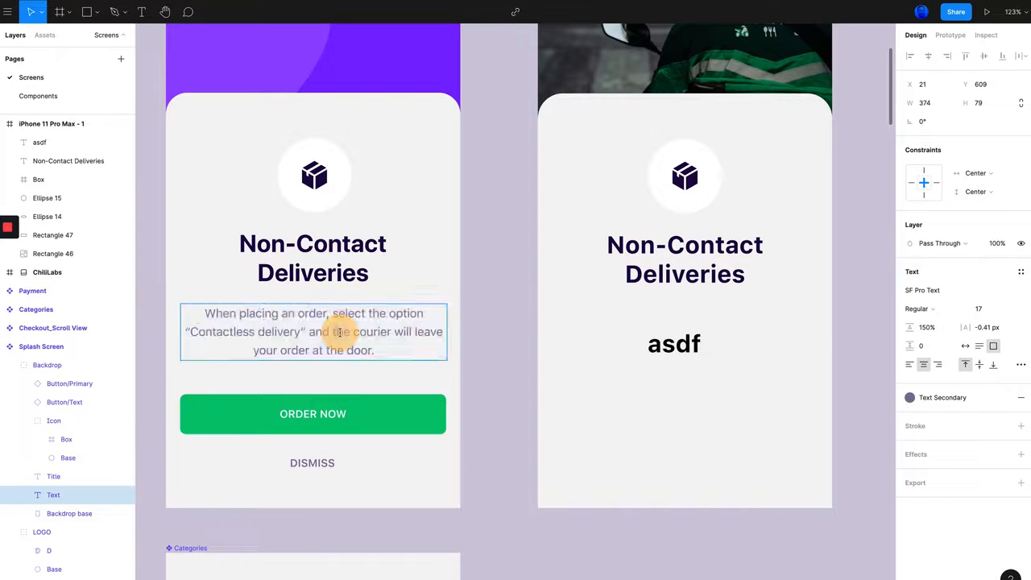
key(super+a)
key(super+c)
double_click(675, 345)
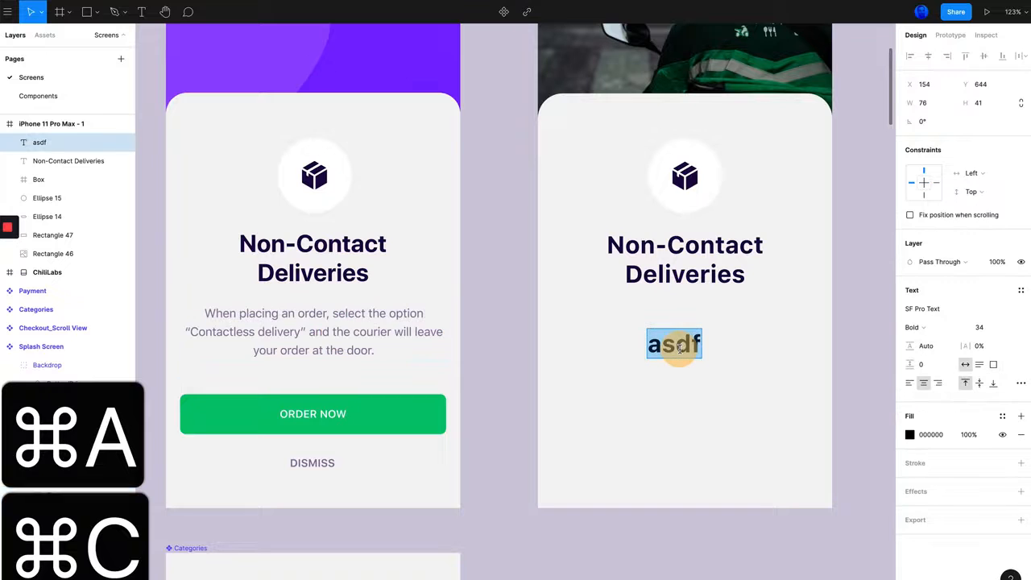
key(super+v)
click(695, 395)
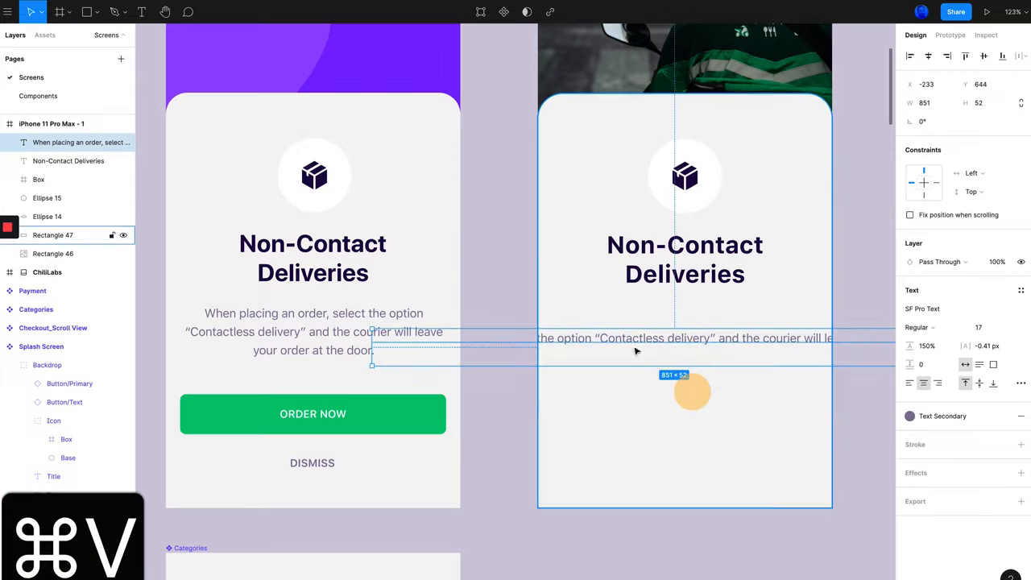
- Narrow the new description's text box to about 327 wide so it fits the card and wraps onto three lines
scroll(743, 341, right, 2)
scroll(743, 341, right, 3)
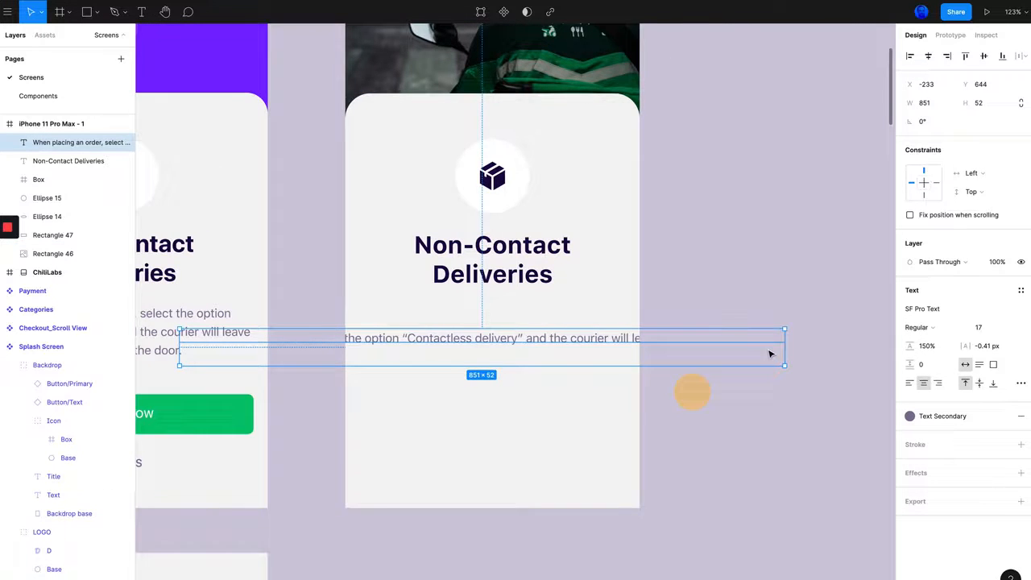
scroll(769, 354, left, 3)
drag(845, 341, 680, 345)
drag(242, 361, 446, 359)
scroll(397, 362, left, 3)
scroll(397, 363, left, 3)
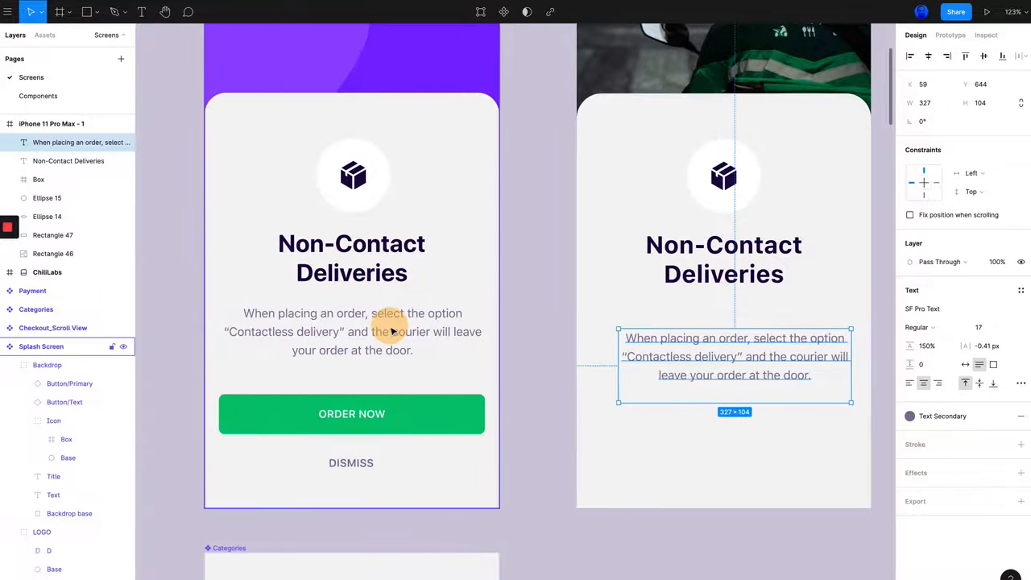
- Check the original description's box size and set the new description's width to 374
click(388, 329)
double_click(310, 336)
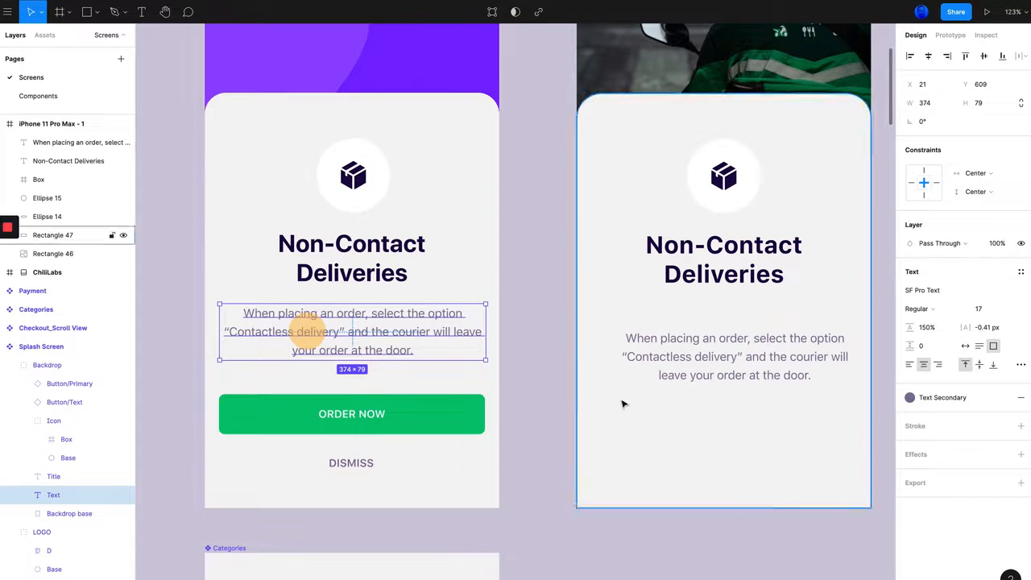
scroll(621, 403, right, 3)
click(654, 337)
click(928, 104)
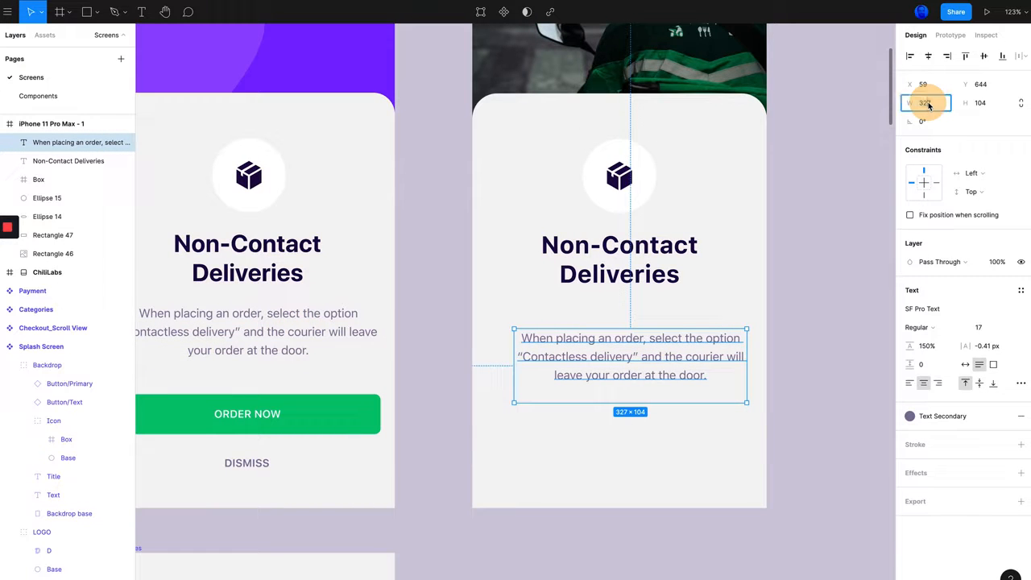
text(374)
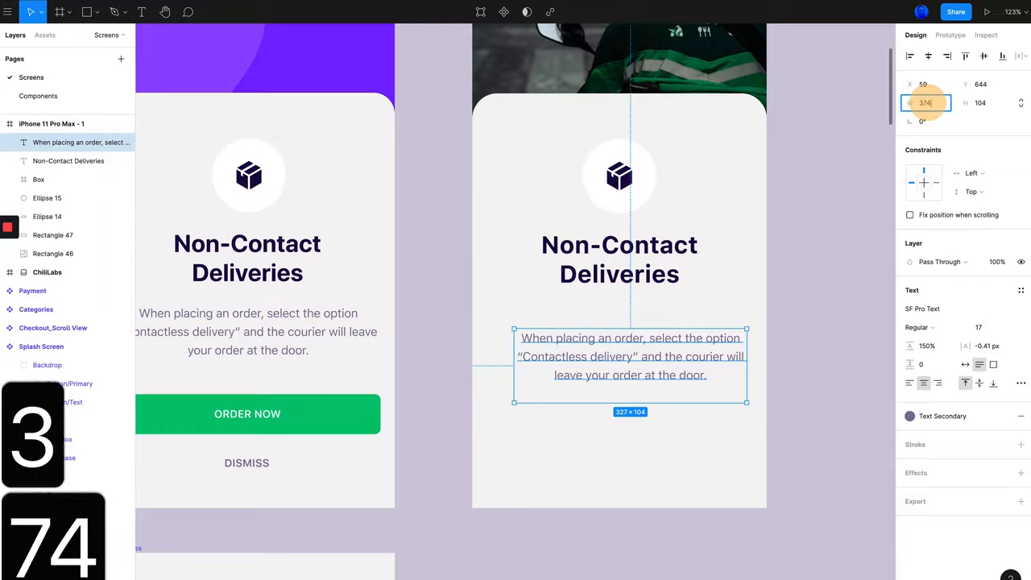
key(Return)
- Move the new description to X 20, Y 612 under the title, using the original description's position as reference
drag(703, 369, 677, 367)
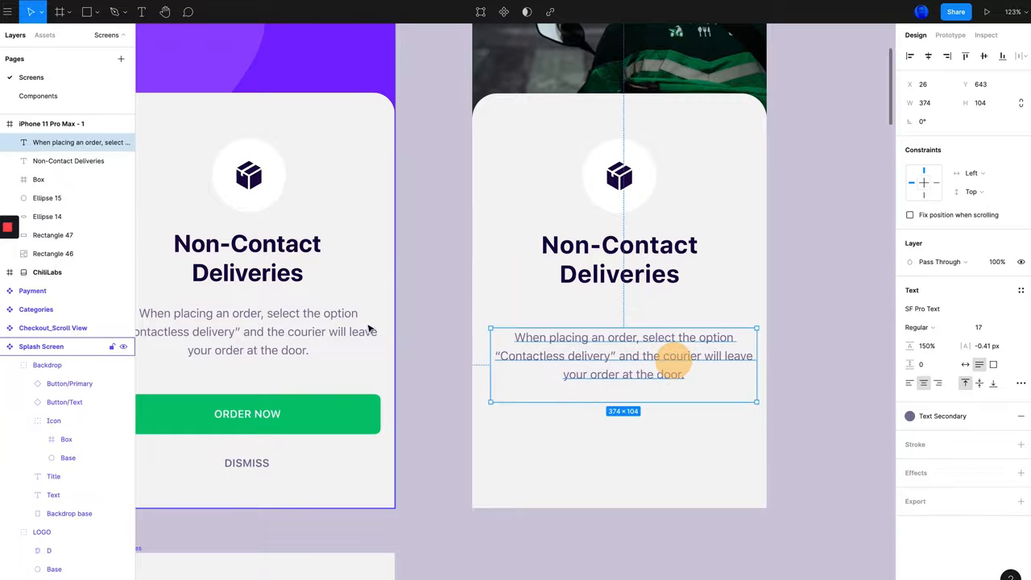
click(297, 317)
double_click(234, 352)
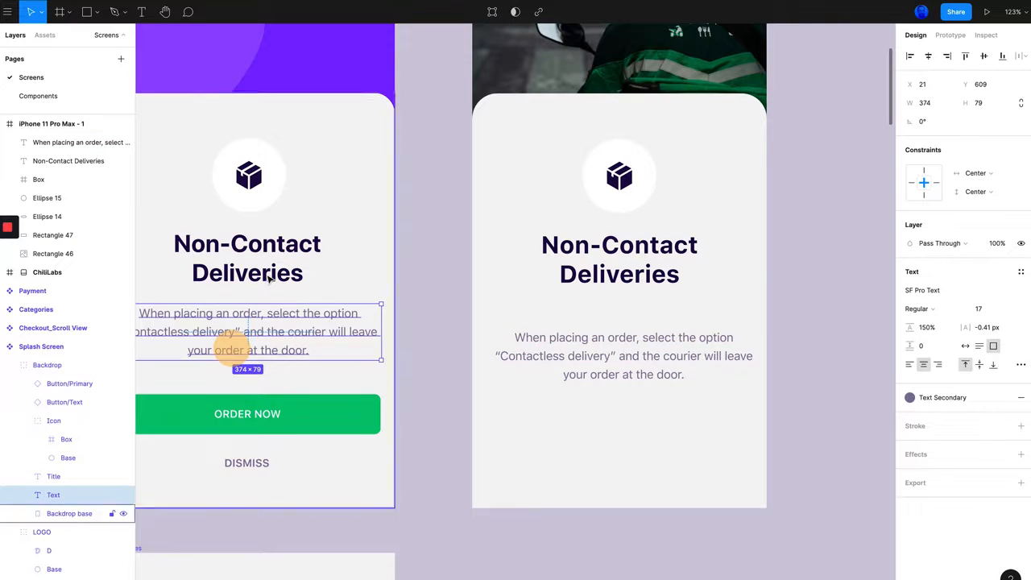
click(603, 357)
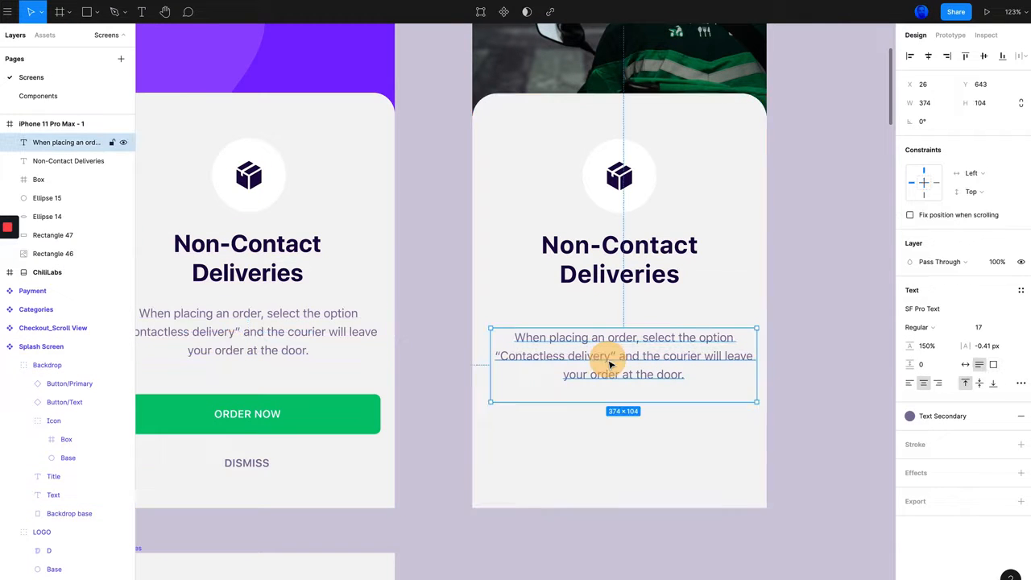
drag(617, 362, 621, 343)
key(alt+Up)
key(alt+Up)
key(alt+Up)
key(alt+Up)
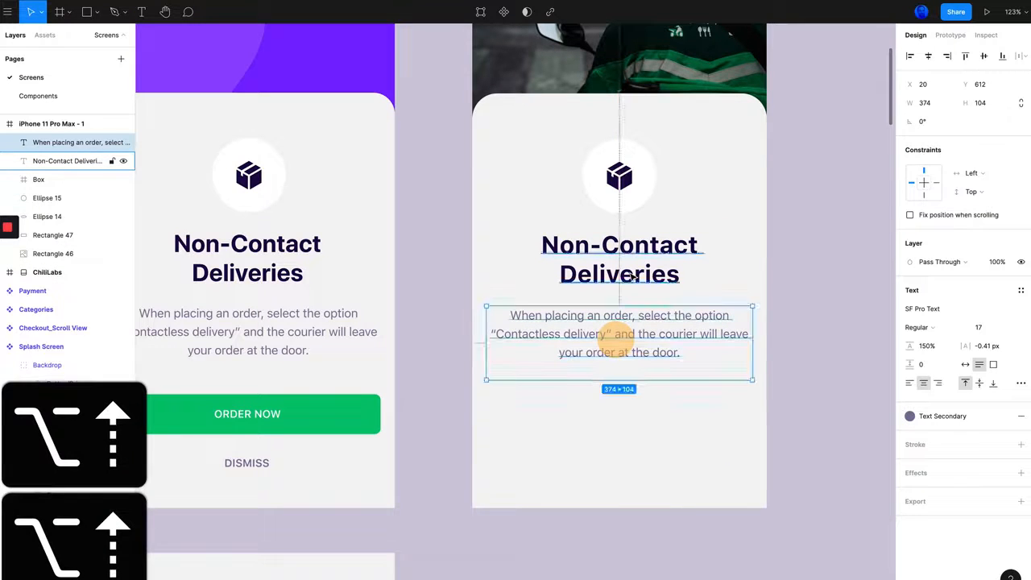
- Compare the new screen's card, title and description with the original Splash Screen and examine the button area below the description
scroll(435, 386, left, 2)
scroll(435, 386, left, 2)
click(639, 413)
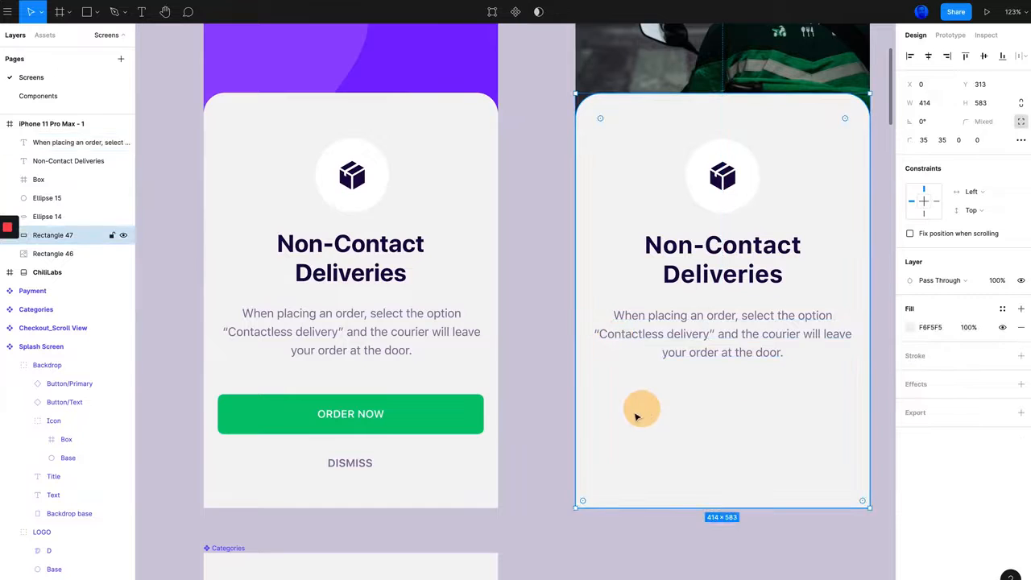
scroll(650, 412, up, 3)
scroll(650, 412, down, 4)
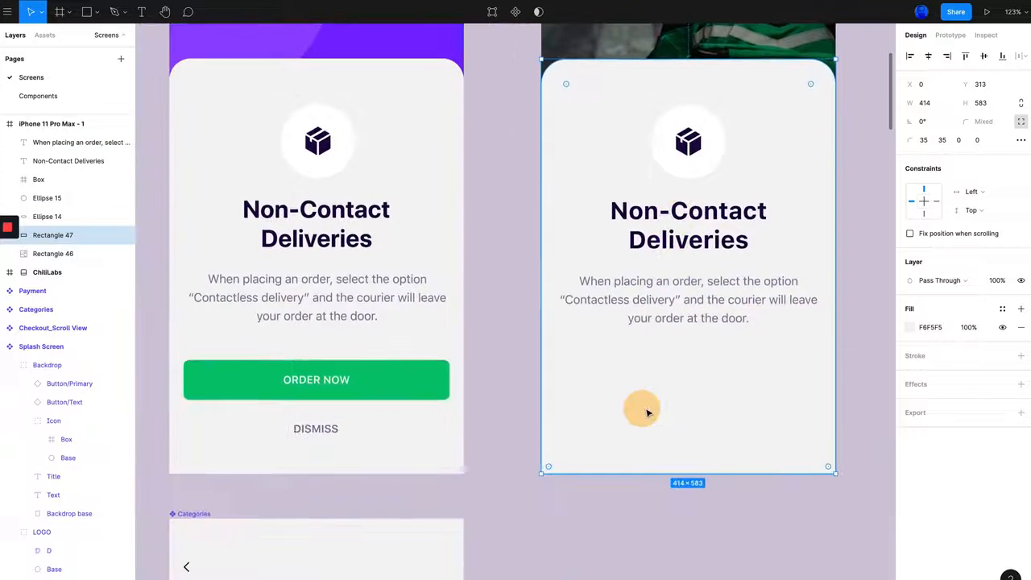
scroll(520, 451, up, 5)
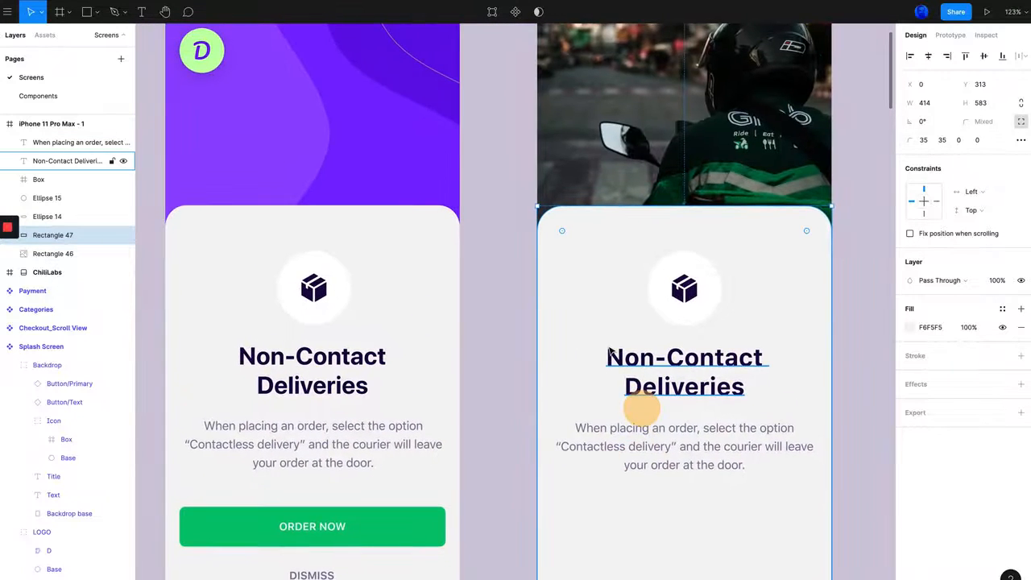
ctrl+scroll(612, 352, down, 3)
ctrl+scroll(613, 353, down, 1)
scroll(537, 414, down, 3)
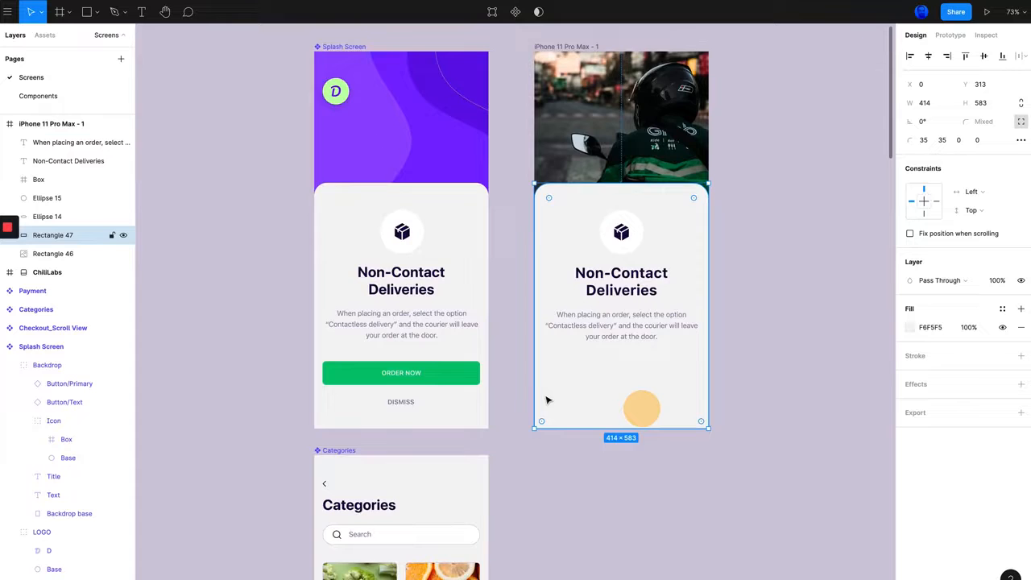
ctrl+scroll(569, 384, up, 5)
ctrl+scroll(568, 385, up, 1)
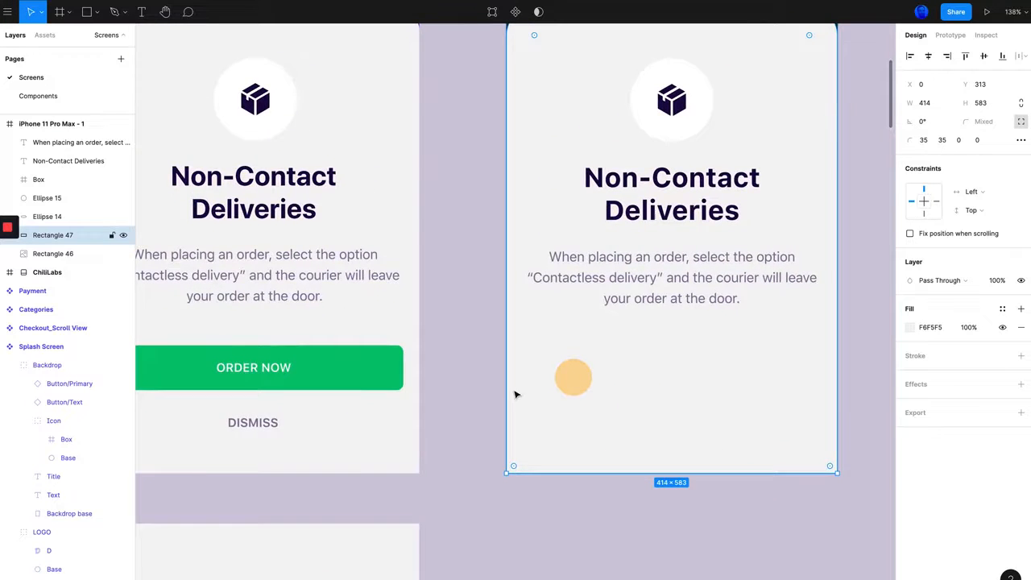
ctrl+scroll(518, 393, down, 3)
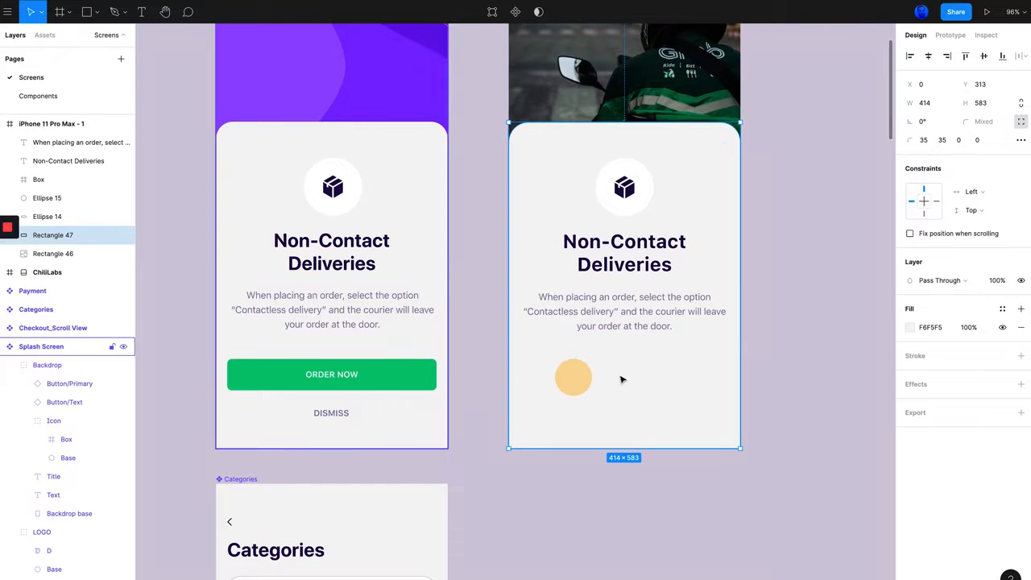
click(772, 342)
- Draw a rectangle about 347 × 53 below the new description as the base of the primary button
ctrl+scroll(679, 365, up, 2)
ctrl+scroll(678, 365, up, 2)
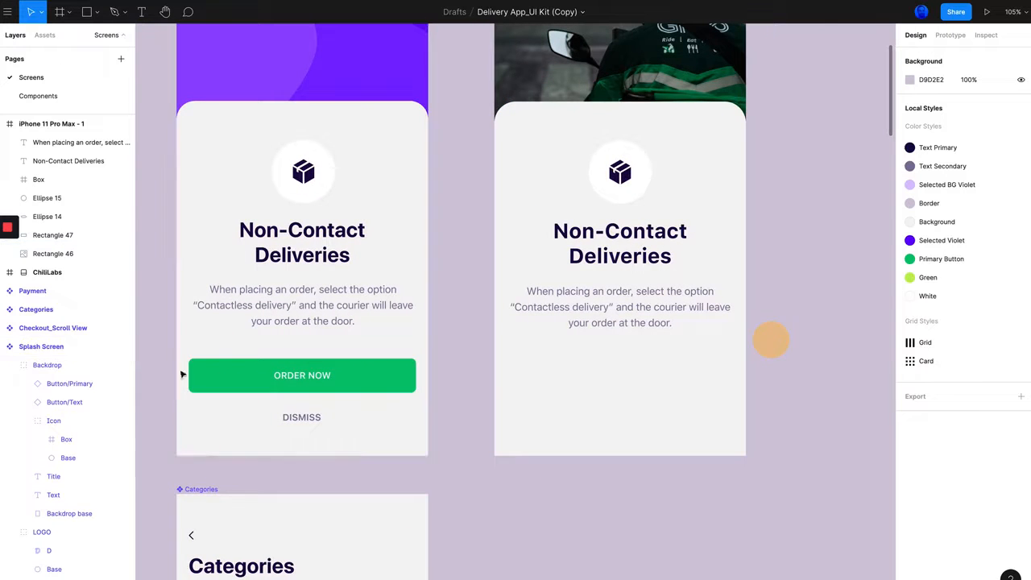
key(r)
mouse_move(515, 362)
mouse_down()
mouse_move(669, 380)
mouse_move(726, 398)
mouse_up()
- Resize the new button rectangle to 374 × 56 like the original Order Now button and move it to X 20, Y 732
click(357, 380)
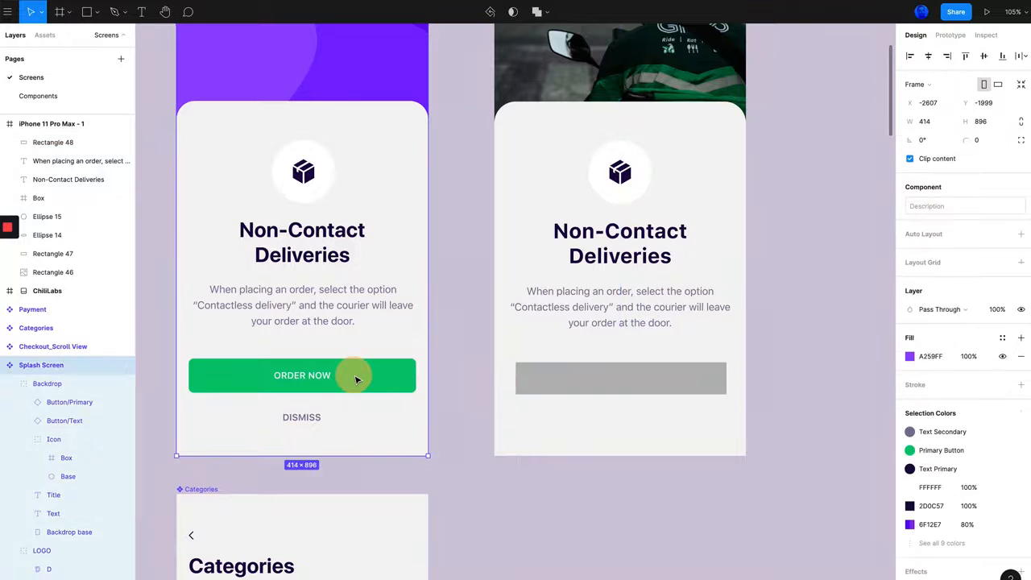
click(375, 379)
click(364, 380)
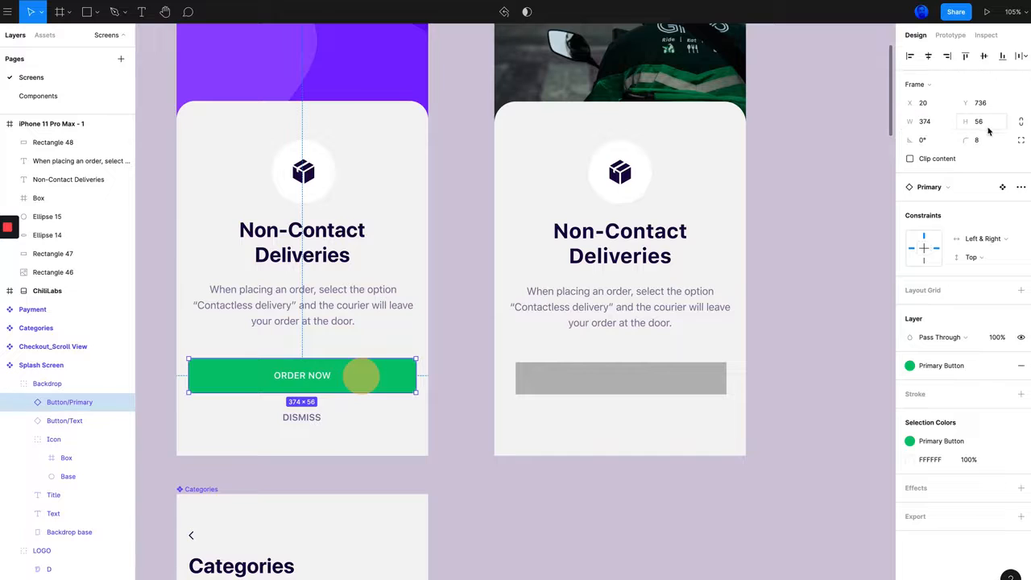
click(649, 381)
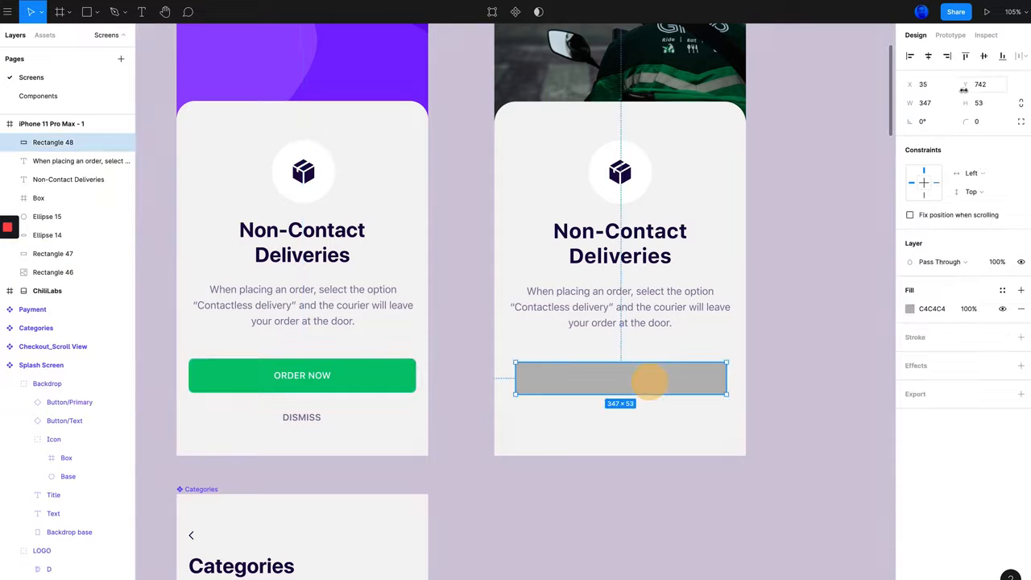
text(374)
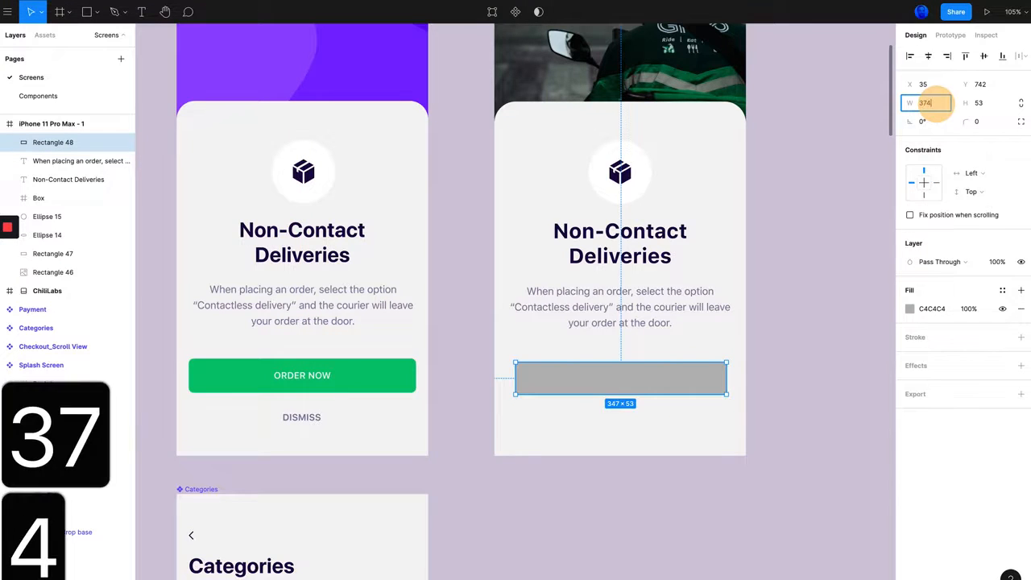
key(Tab)
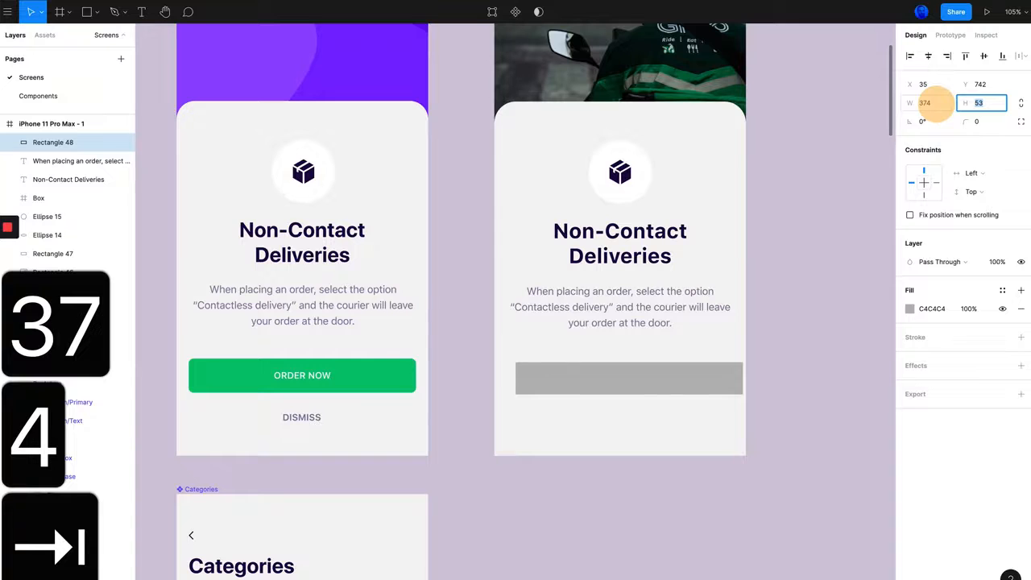
text(56)
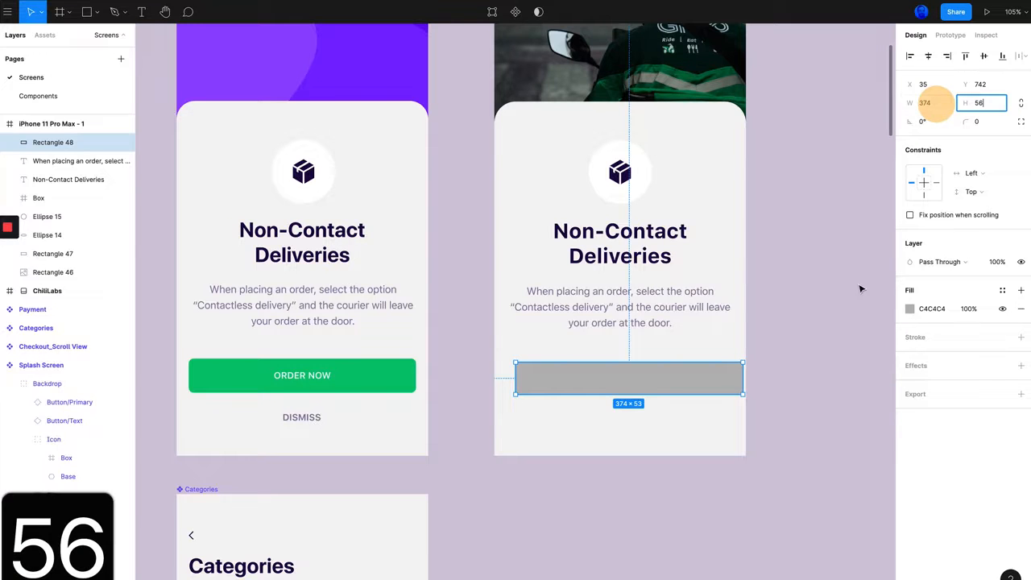
click(854, 286)
drag(666, 386, 659, 386)
- Measure the gap between the description and the button on both screens
click(387, 374)
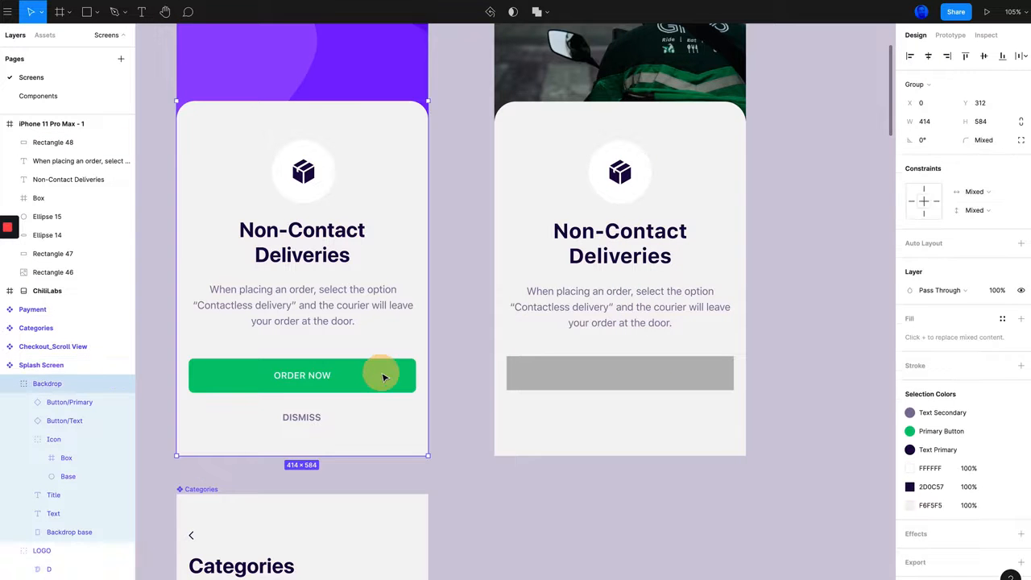
double_click(359, 370)
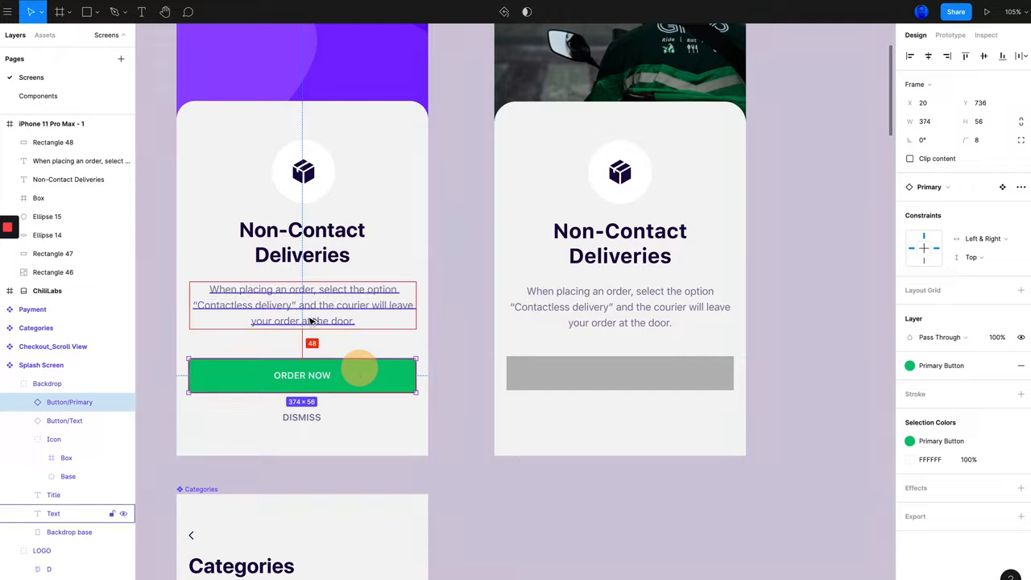
click(621, 371)
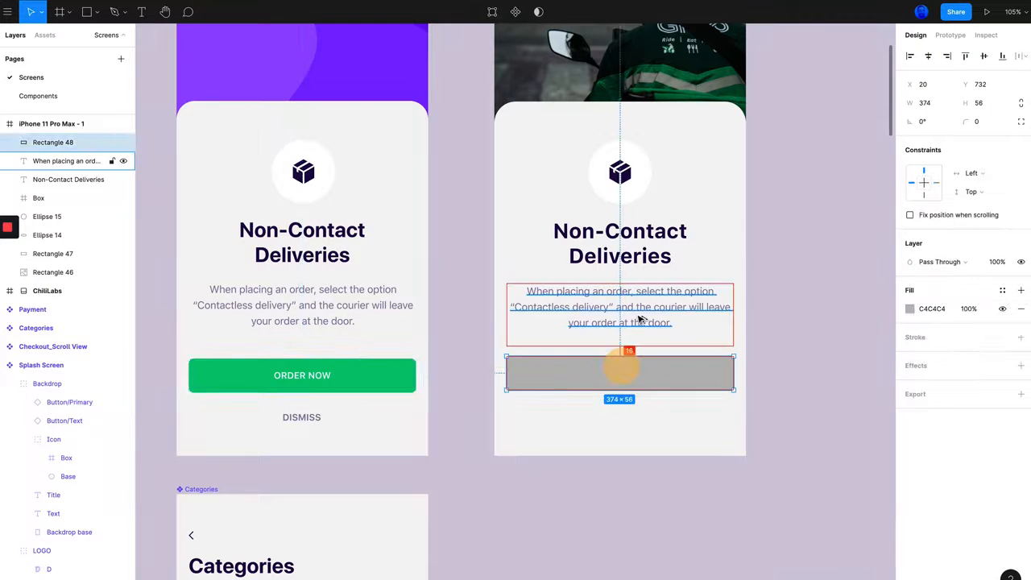
click(330, 313)
- Set the new description text to auto height and remove the empty line after "your order at the door."
click(669, 312)
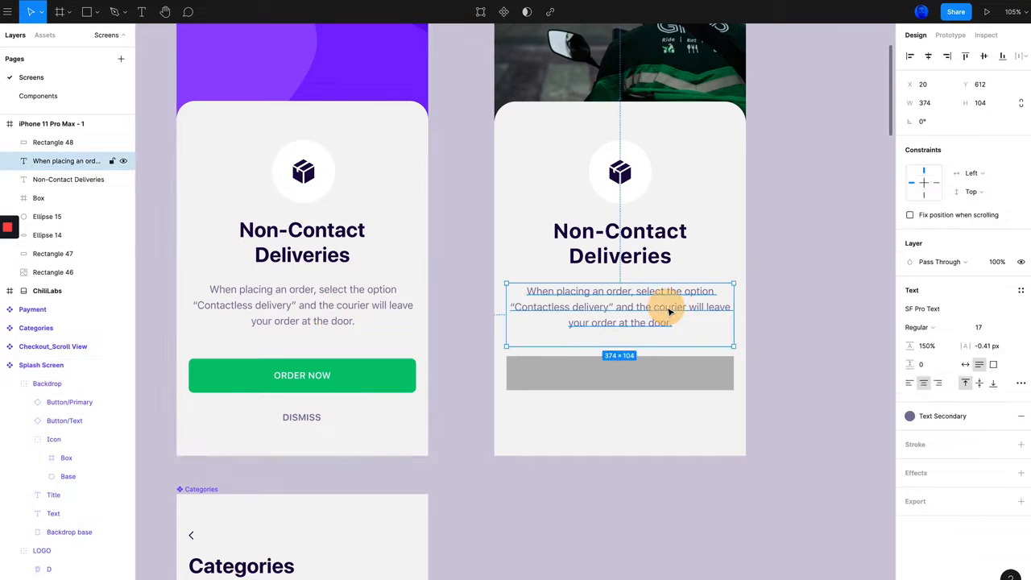
drag(643, 336, 643, 332)
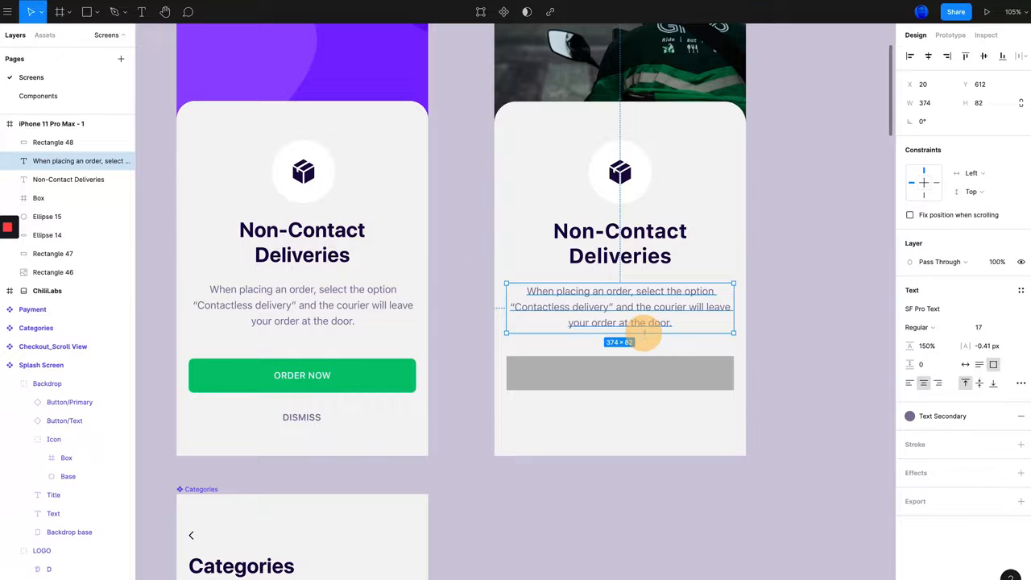
click(979, 366)
double_click(661, 318)
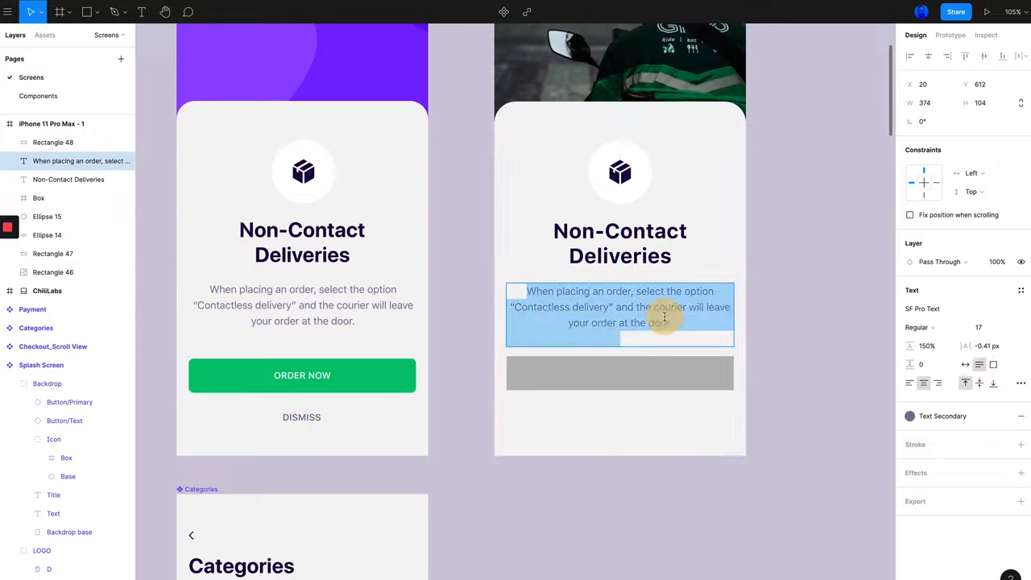
click(652, 336)
key(BackSpace)
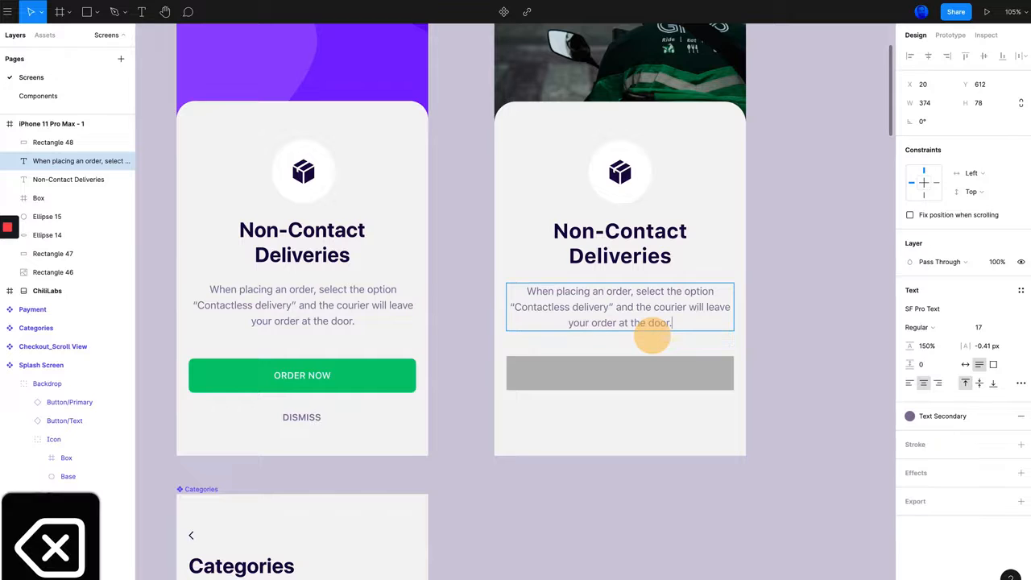
click(827, 329)
- Compare the description-to-button spacing on the new screen with that of the original Splash Screen
click(592, 374)
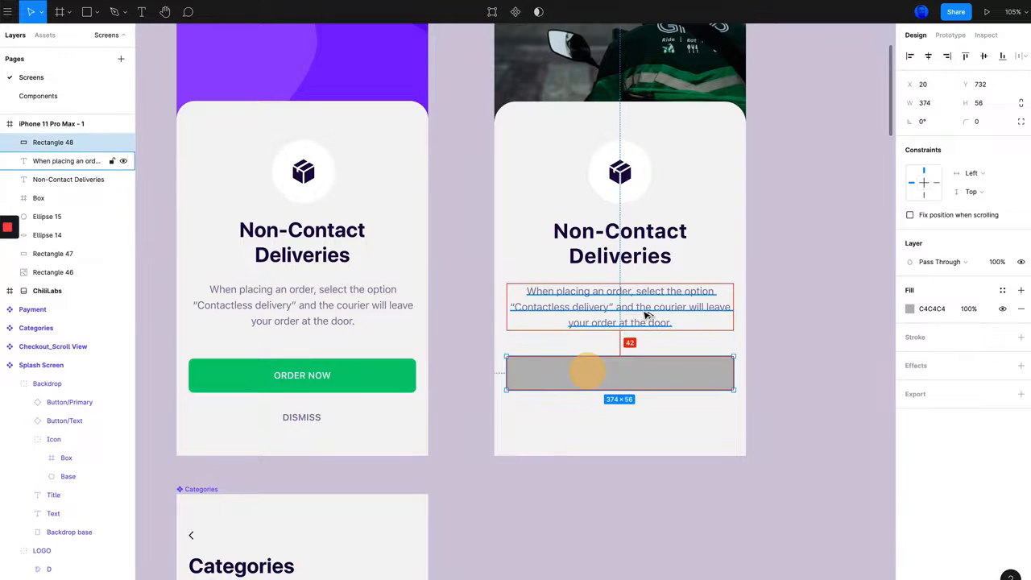
key(alt+Up)
key(alt+Down)
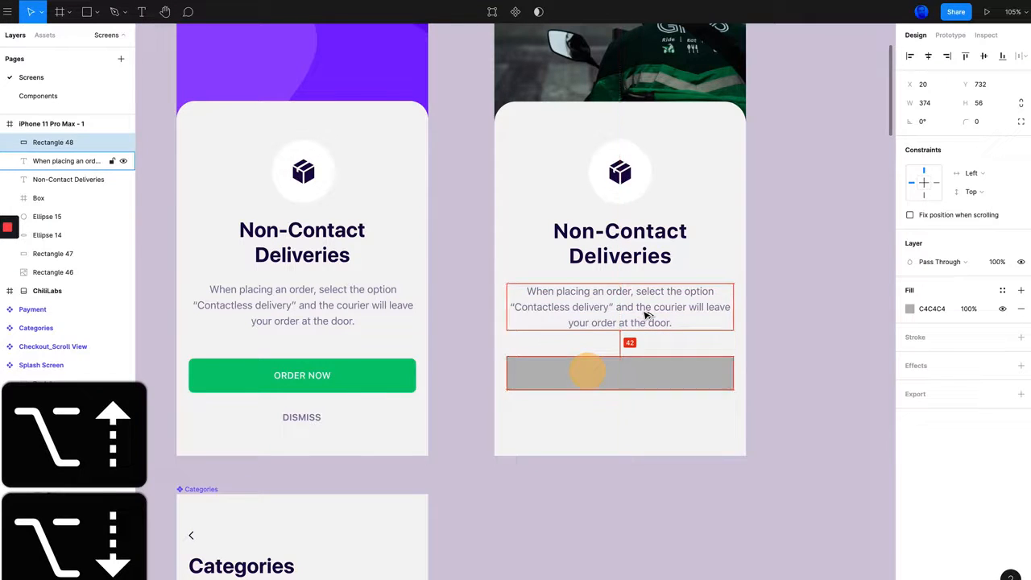
click(359, 372)
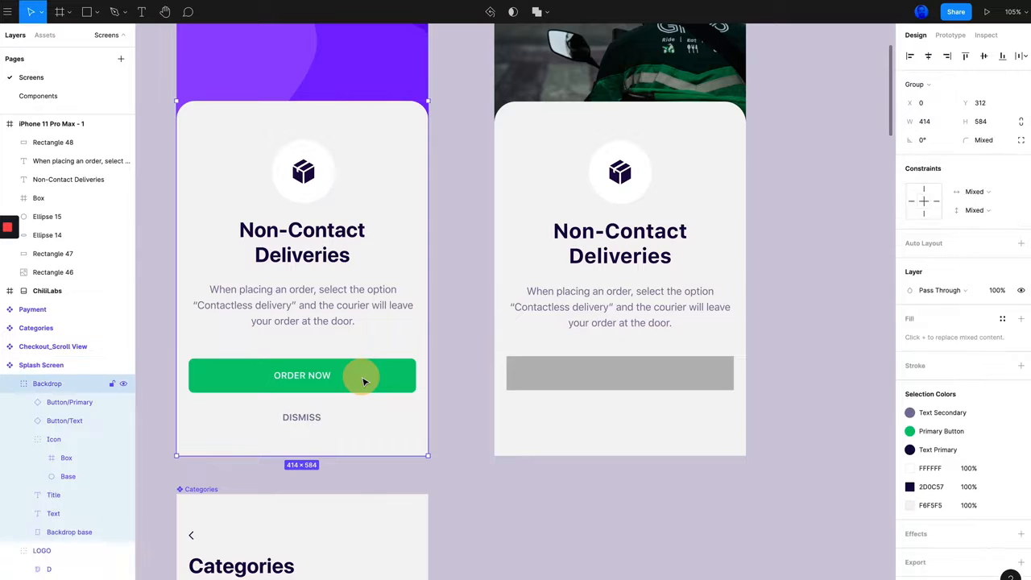
double_click(361, 370)
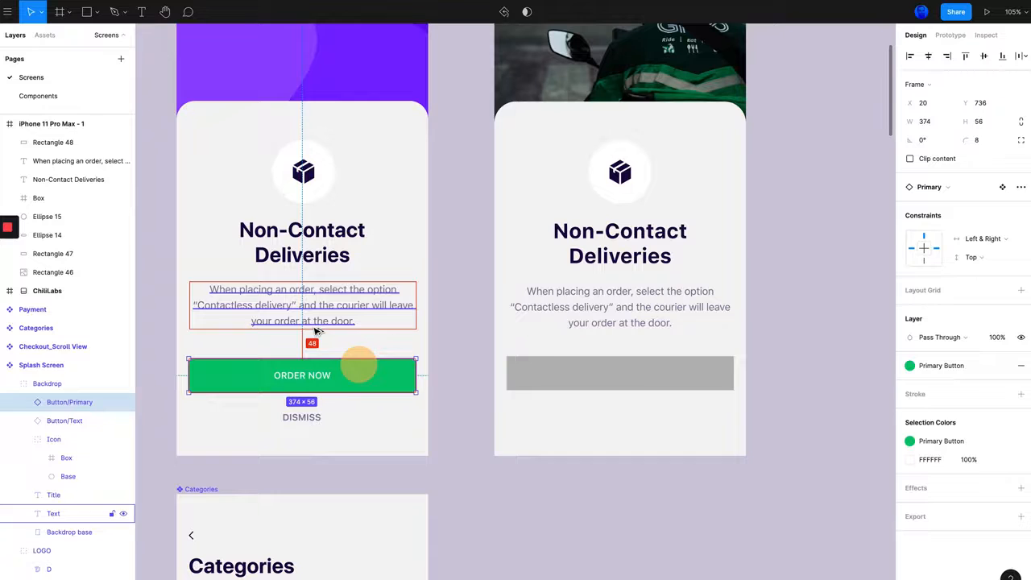
- Move the new button rectangle down 6 px to Y 738 to match the original's spacing below the description
click(701, 382)
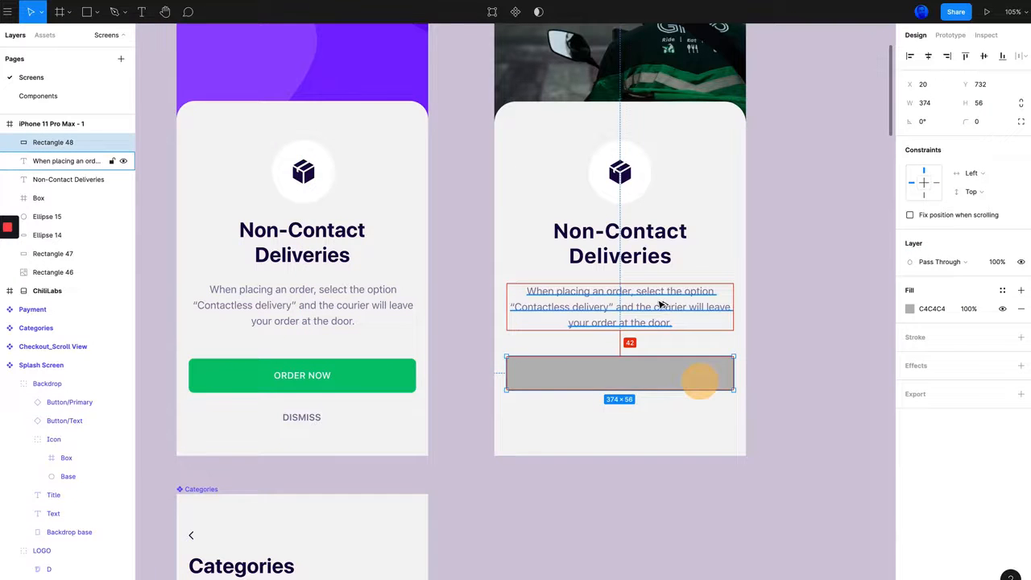
key(alt+Down)
key(alt+Down)
key(alt+Down)
key(alt+Down)
key(alt+Down)
key(alt+Down)
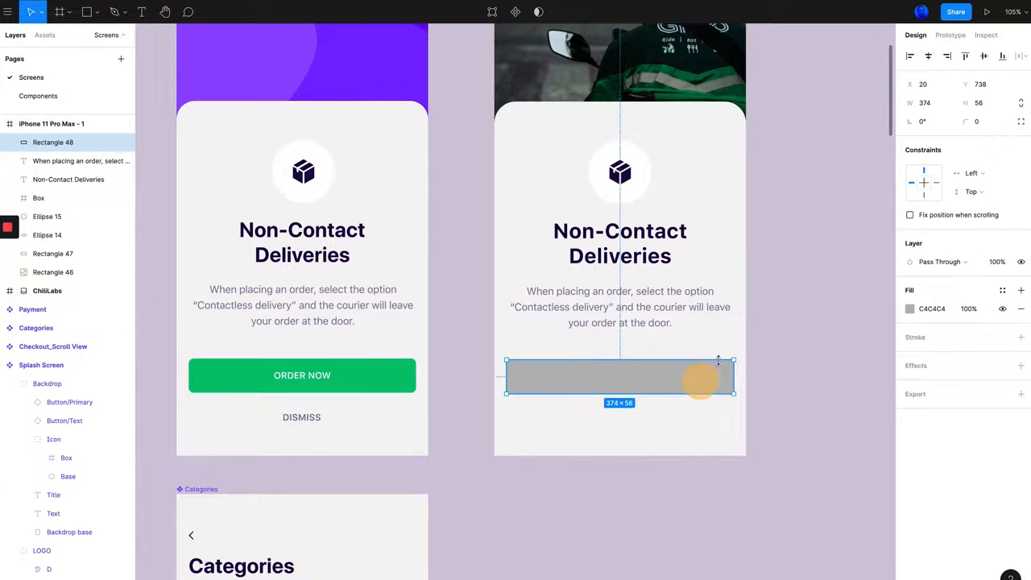
- Fill the new button rectangle with the green 0BCE83 sampled from the original Order Now button
click(910, 311)
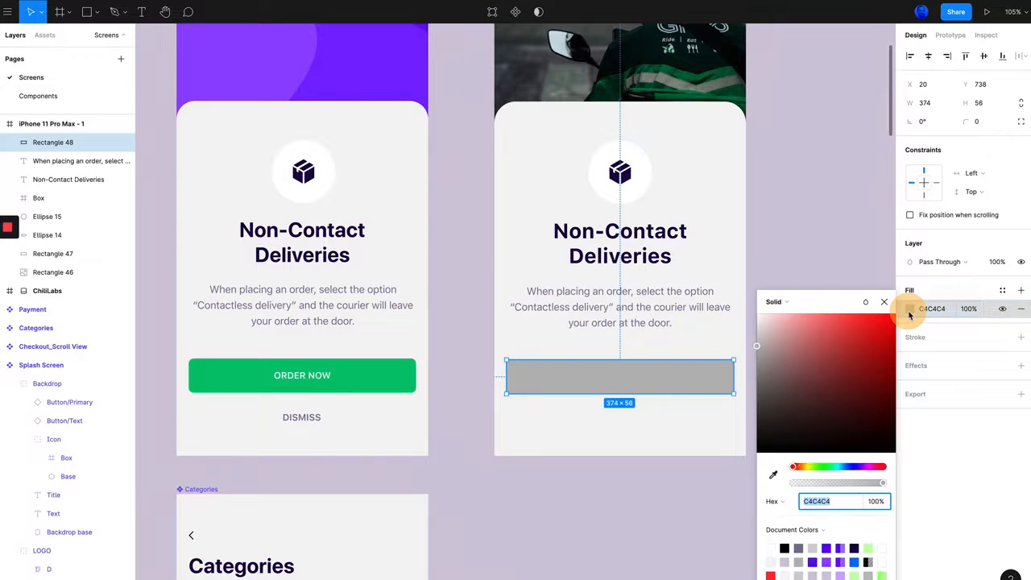
click(773, 475)
click(372, 368)
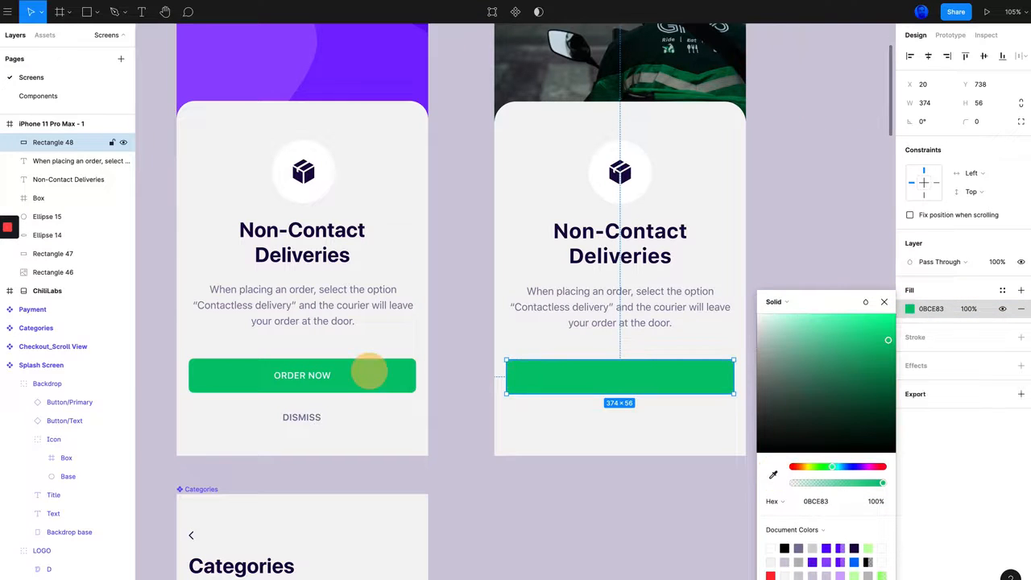
click(973, 454)
- Check the original Order Now button's corner radius and set the new button rectangle's radius to 8
click(390, 385)
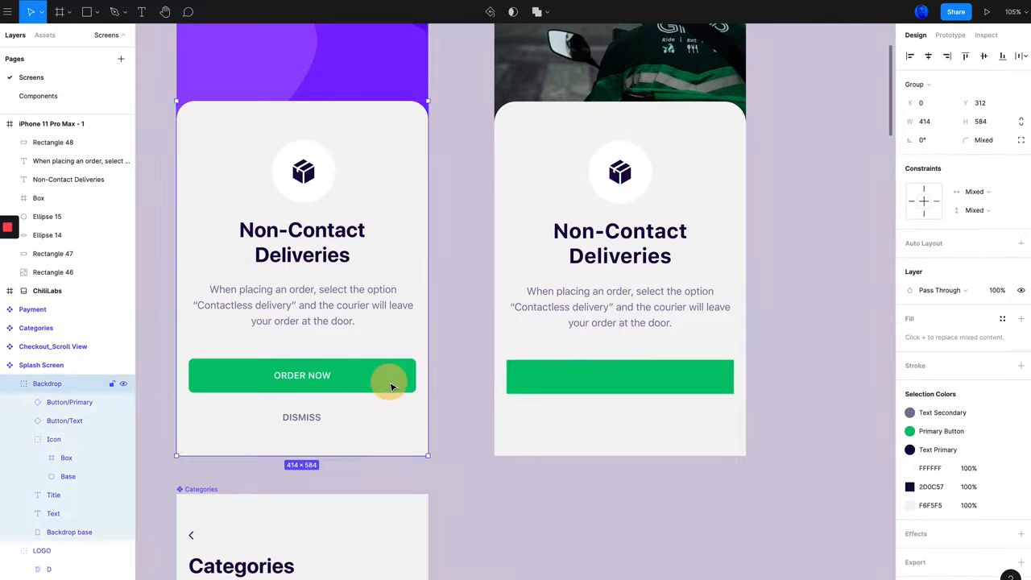
double_click(393, 378)
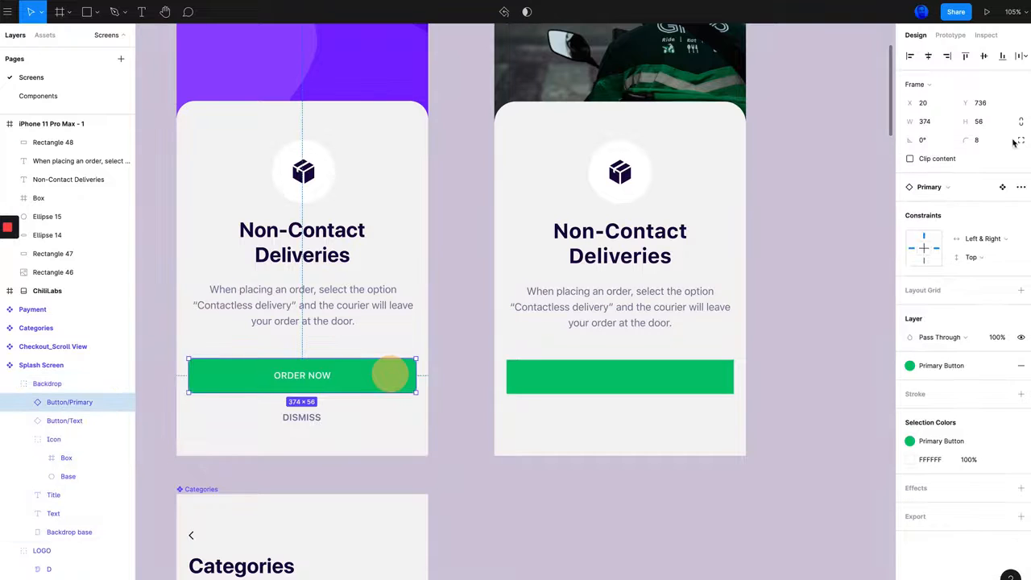
click(671, 379)
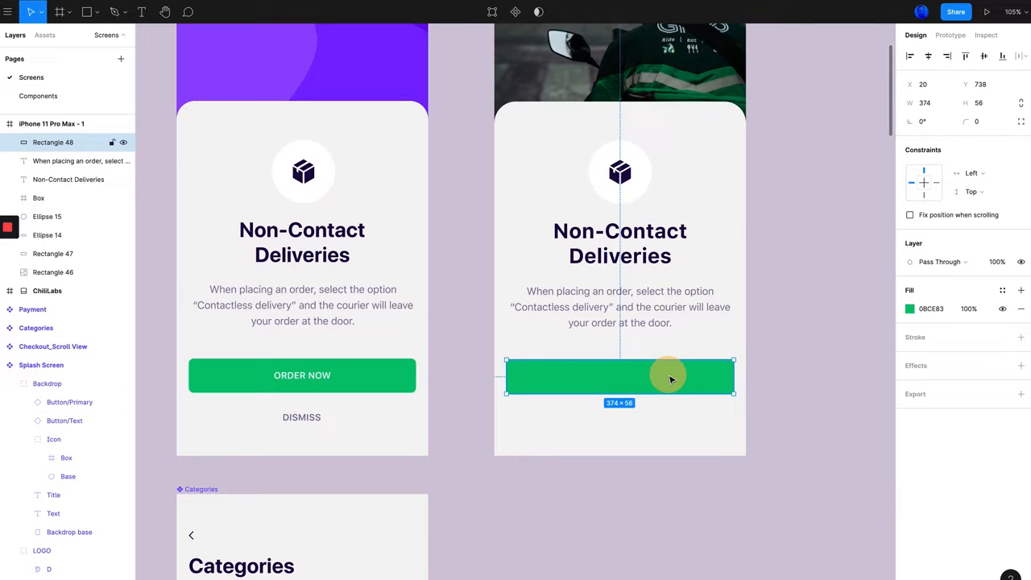
click(987, 123)
text(8)
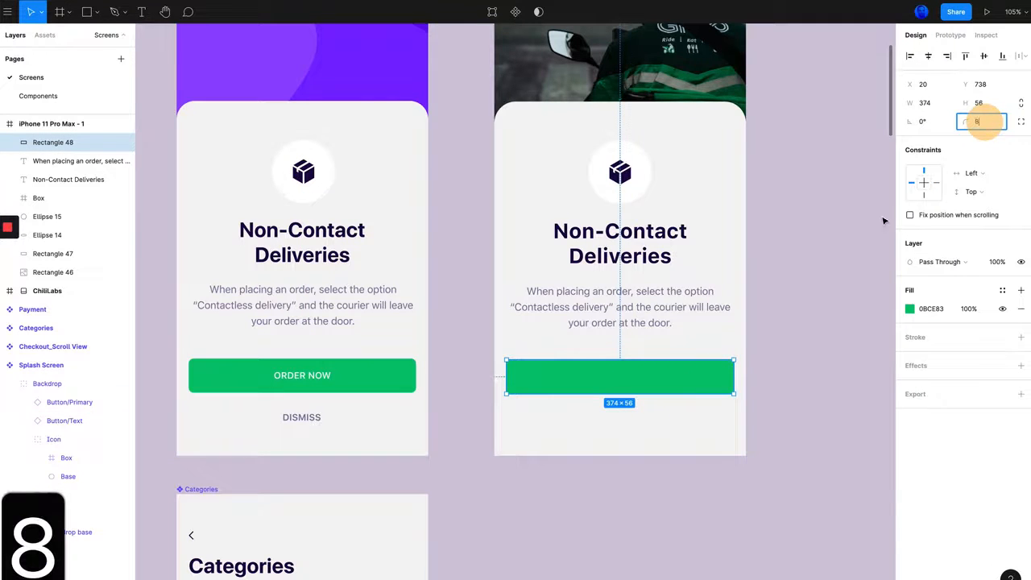
key(Return)
click(820, 288)
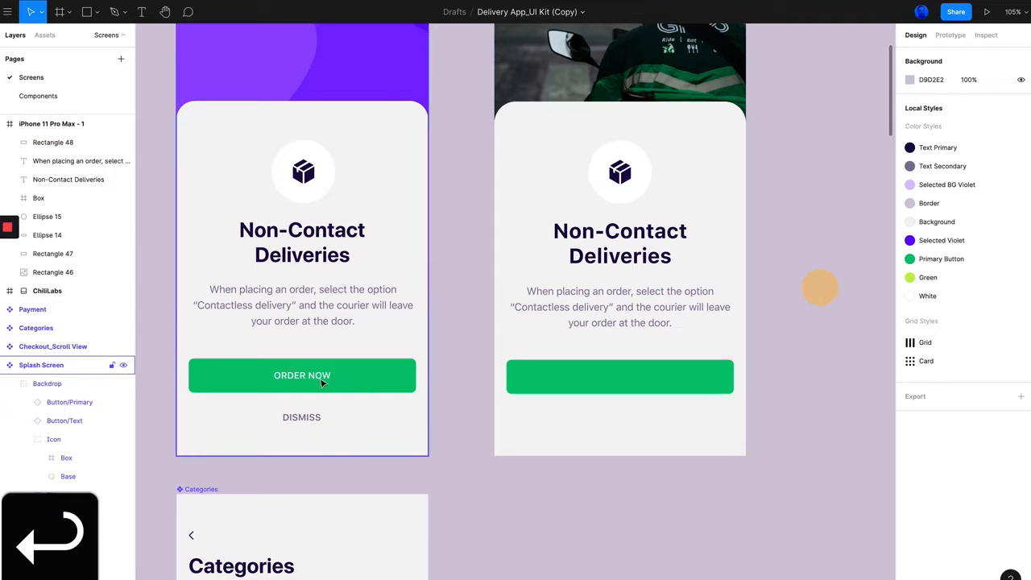
- Inspect the text style of the original button's ORDER NOW label
click(288, 376)
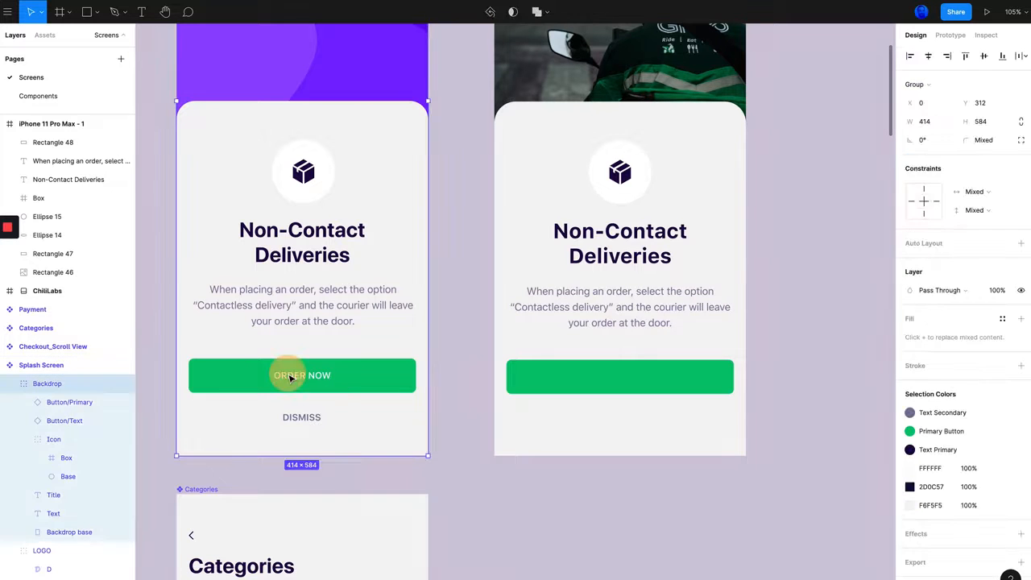
click(292, 378)
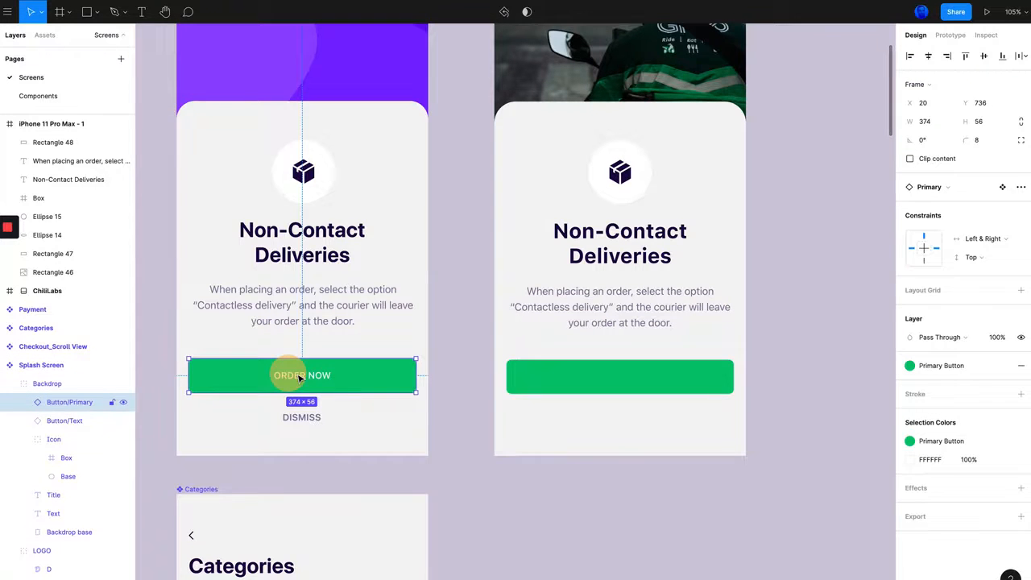
click(299, 378)
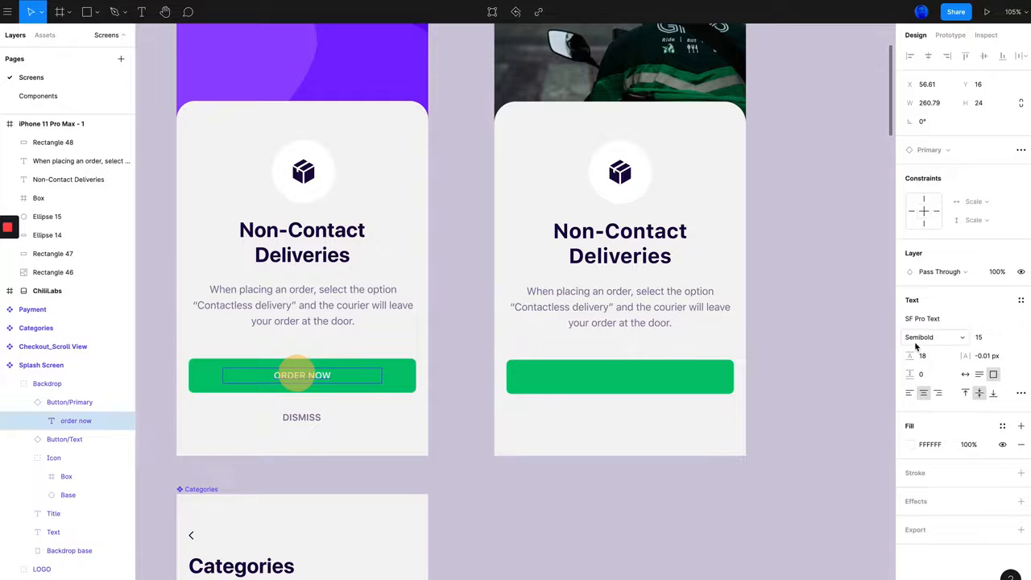
key(f)
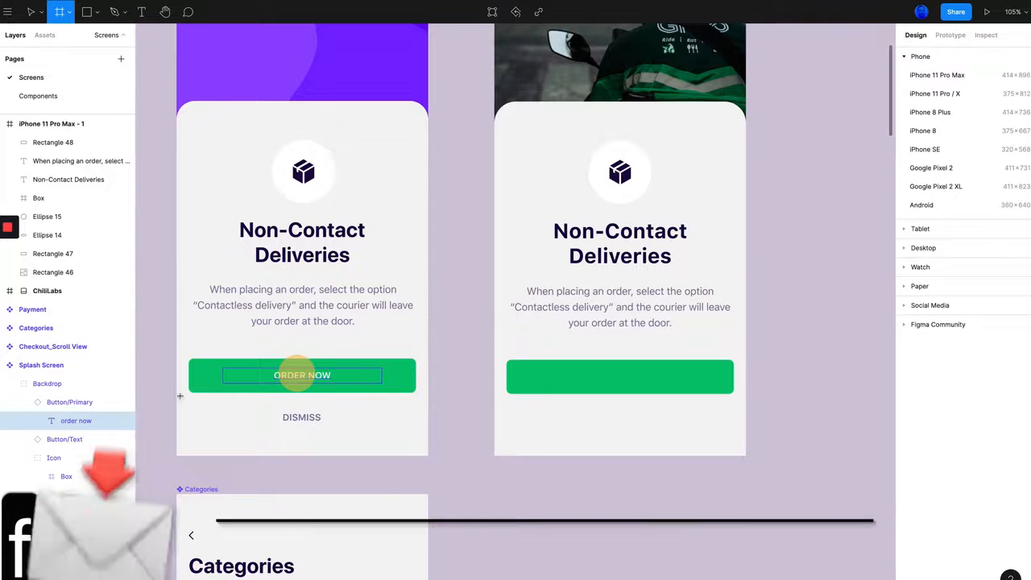
click(329, 377)
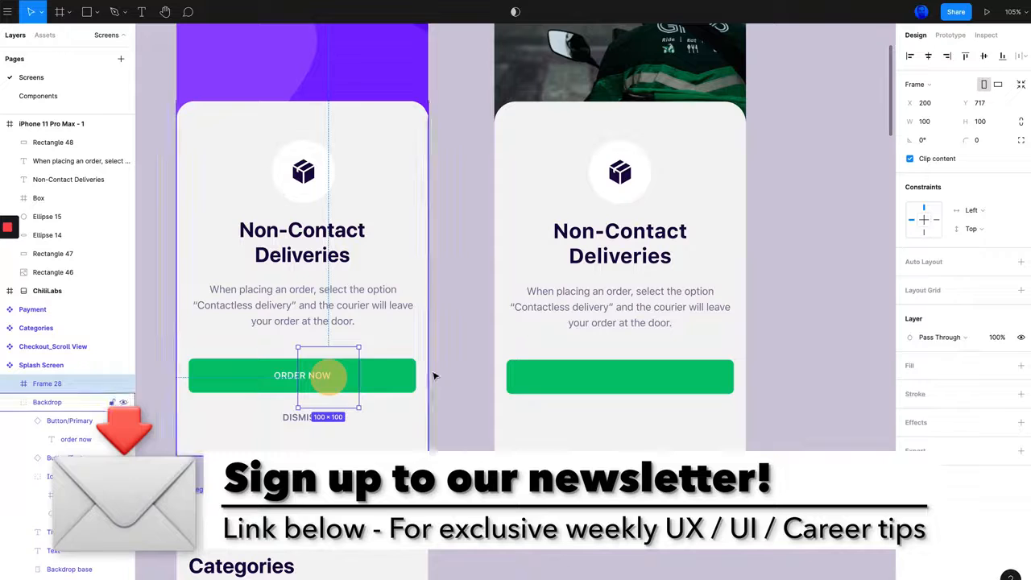
key(super+z)
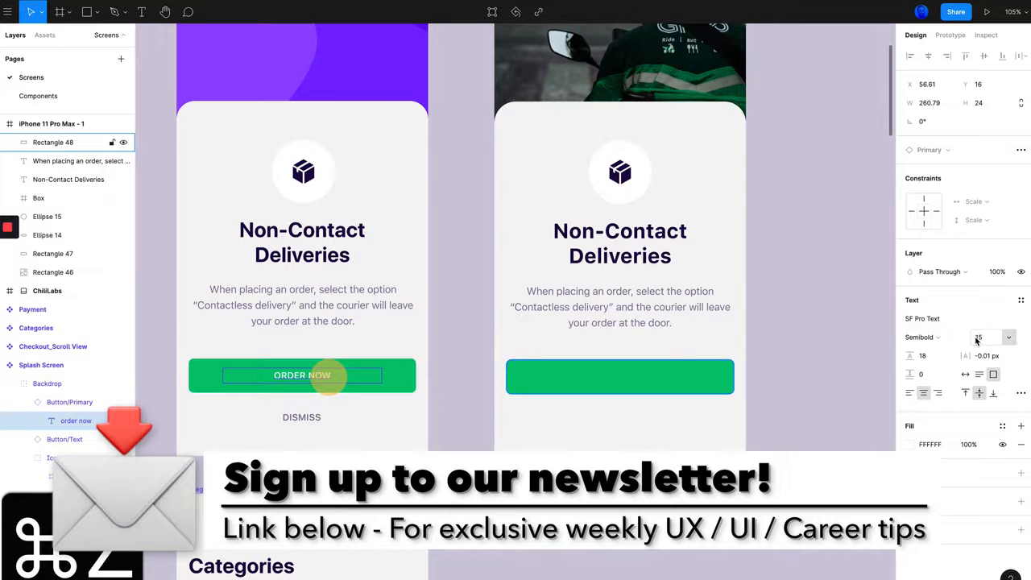
- Add an "ORDER NOW" label in SF Pro Text Semibold 15 and centre it on the new green button at X 160, Y 757
key(t)
click(610, 378)
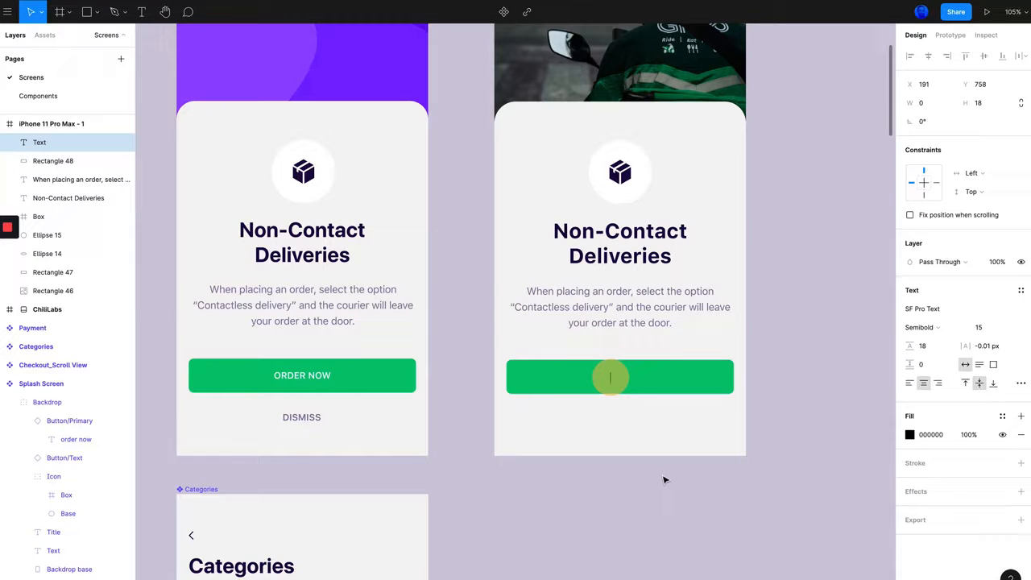
text(OR)
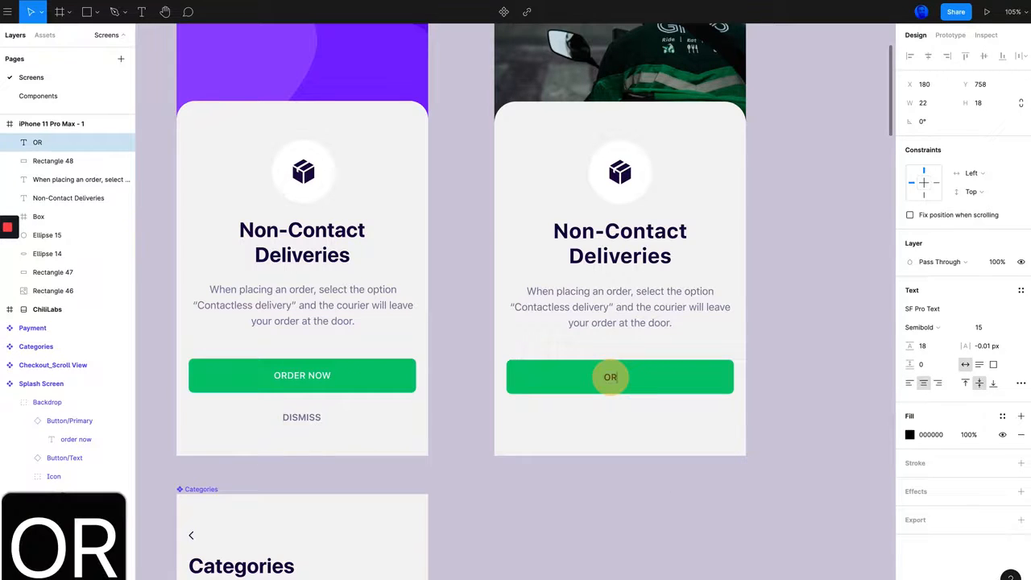
text(DER NOW)
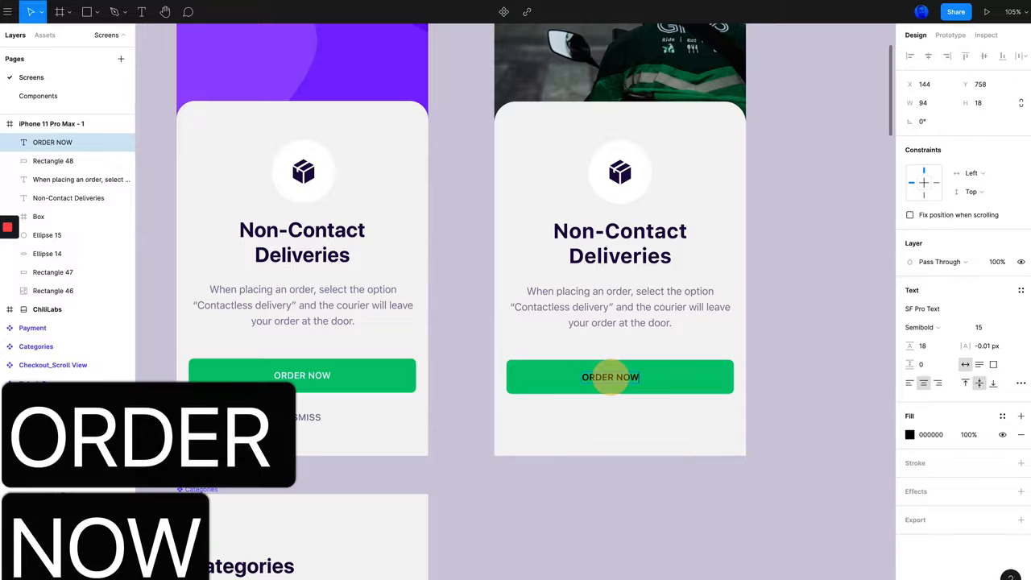
click(805, 366)
click(606, 377)
mouse_move(608, 378)
mouse_down()
mouse_move(621, 381)
mouse_move(606, 380)
mouse_up()
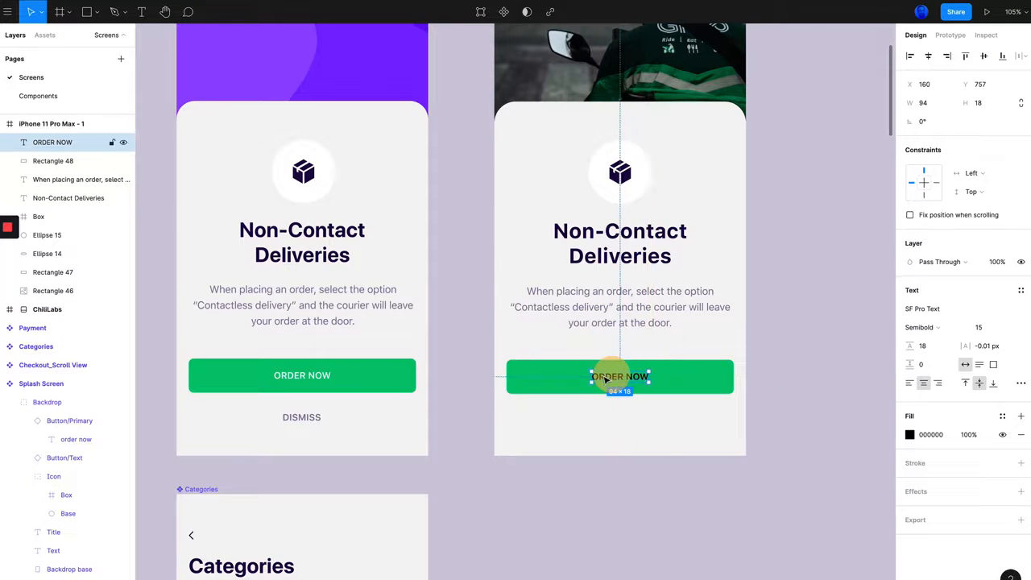
- Change the new ORDER NOW label's fill to white FFFFFF
click(909, 436)
drag(797, 407, 730, 267)
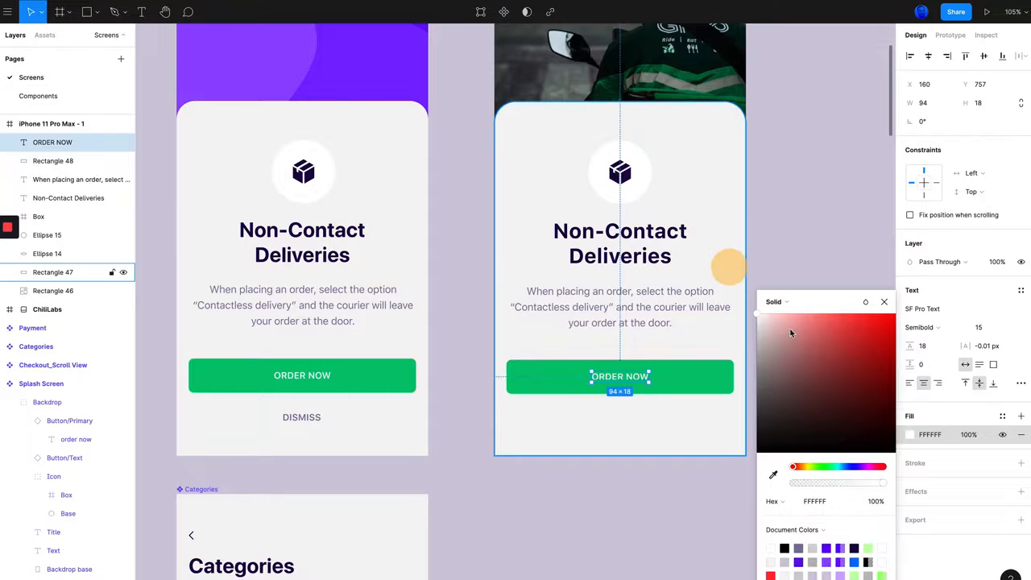
click(807, 273)
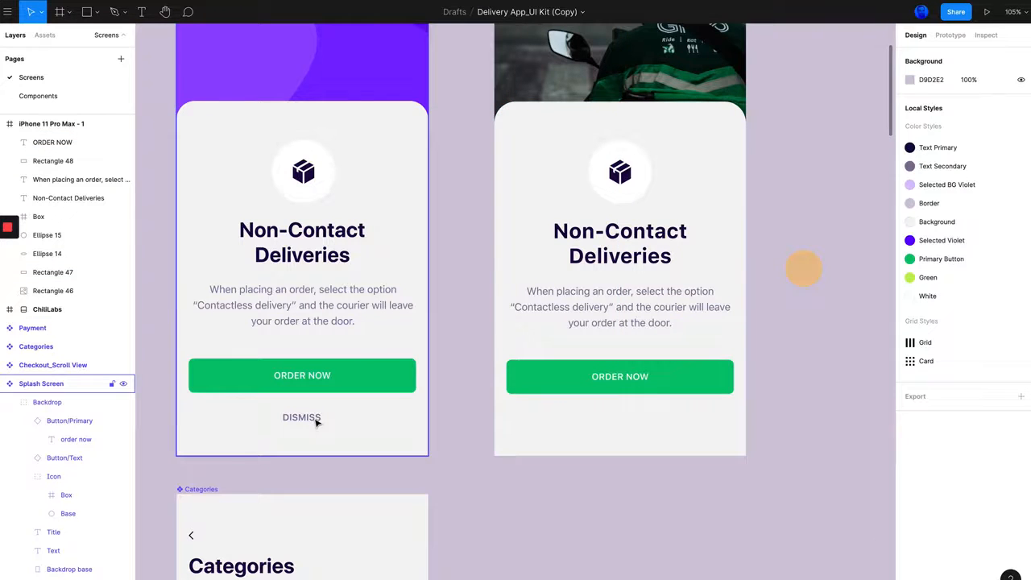
- Duplicate the new ORDER NOW label in place as the base for the Dismiss text
scroll(303, 421, up, 1)
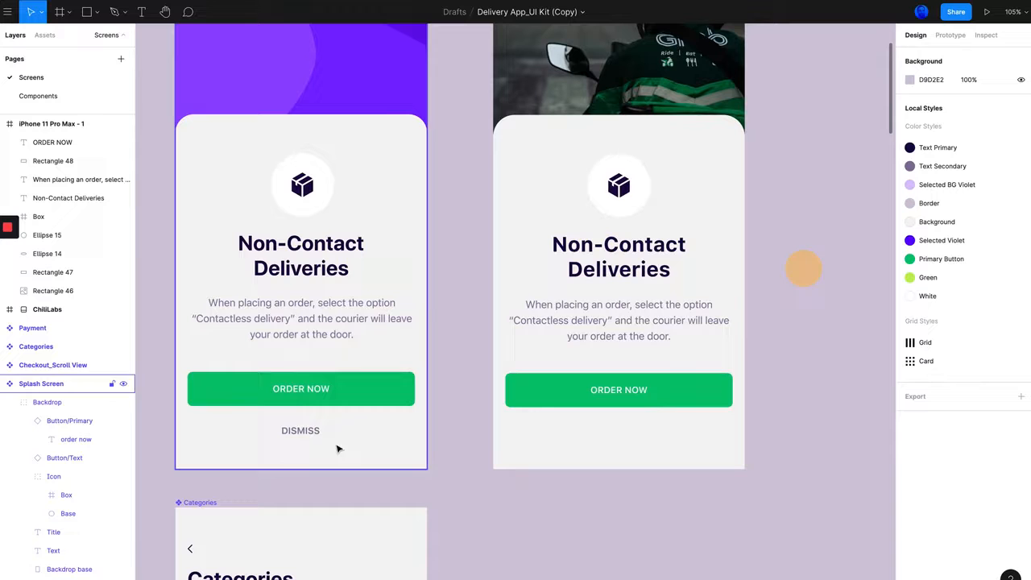
click(621, 390)
scroll(652, 403, up, 1)
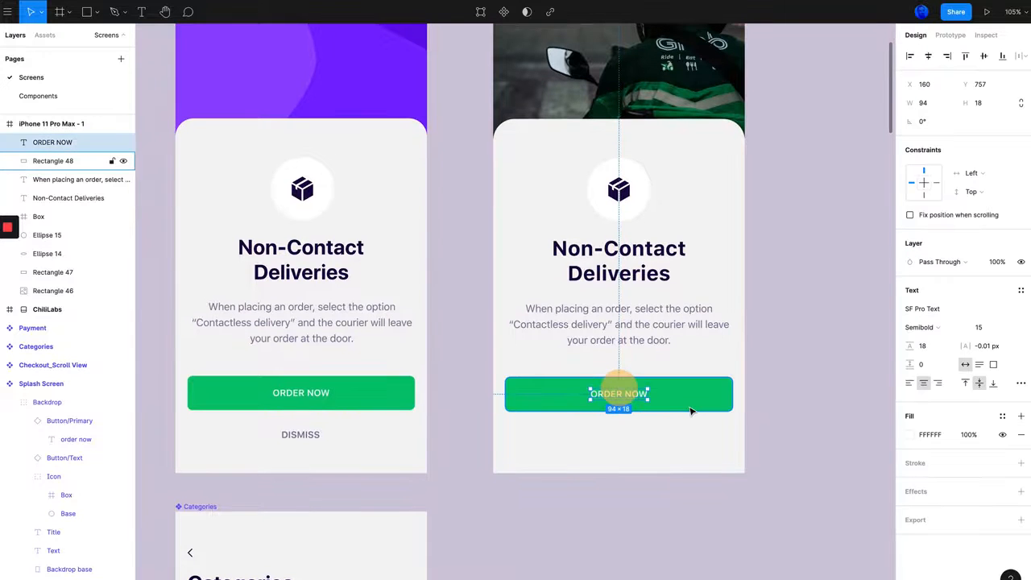
scroll(677, 405, down, 3)
key(super+c)
key(super+v)
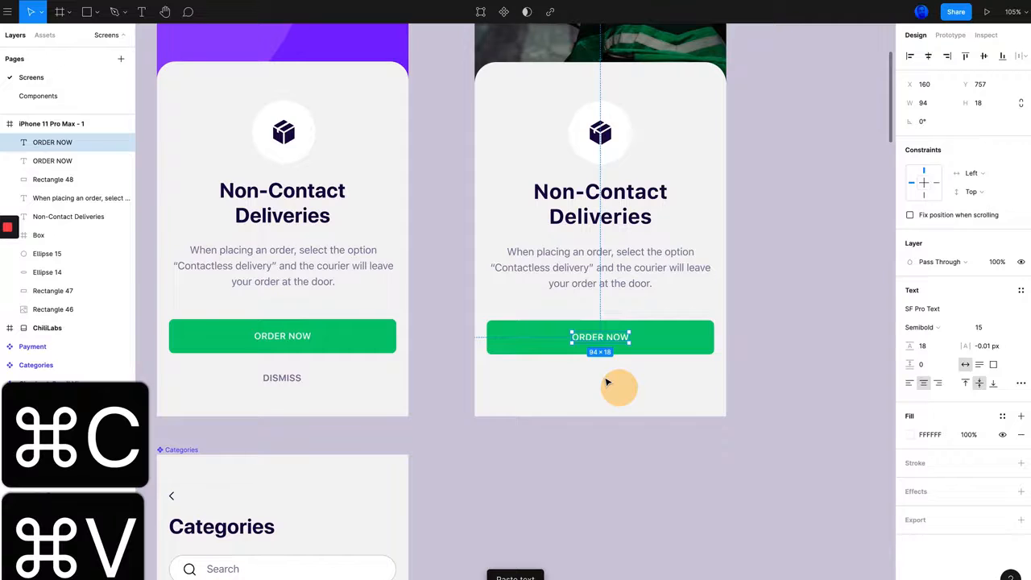
drag(606, 338, 672, 341)
key(super+z)
key(super+z)
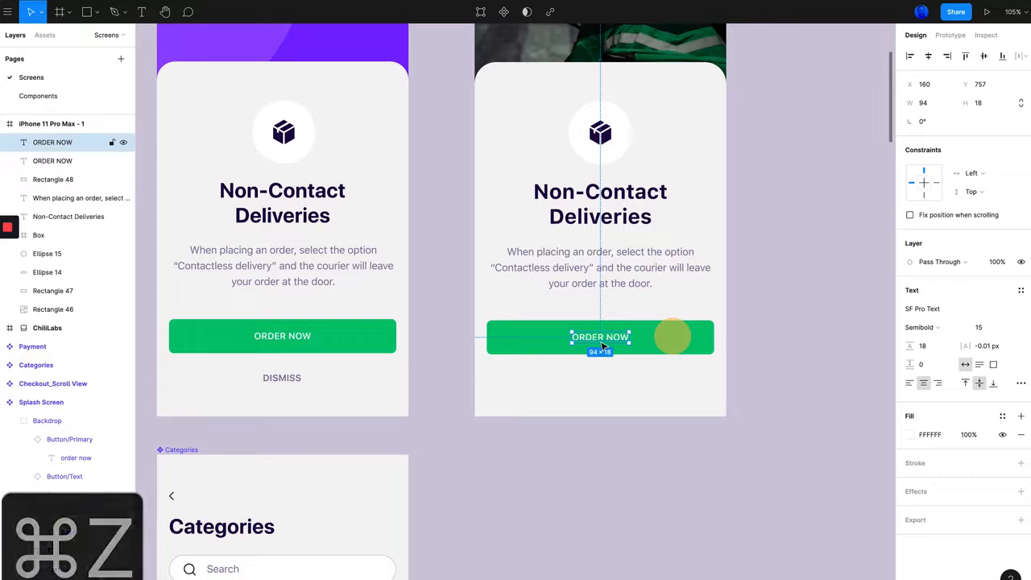
- Place a copy of the new ORDER NOW label beside it at X 275 and sample its fill from the original DISMISS text, 9586A8
drag(609, 341, 679, 339)
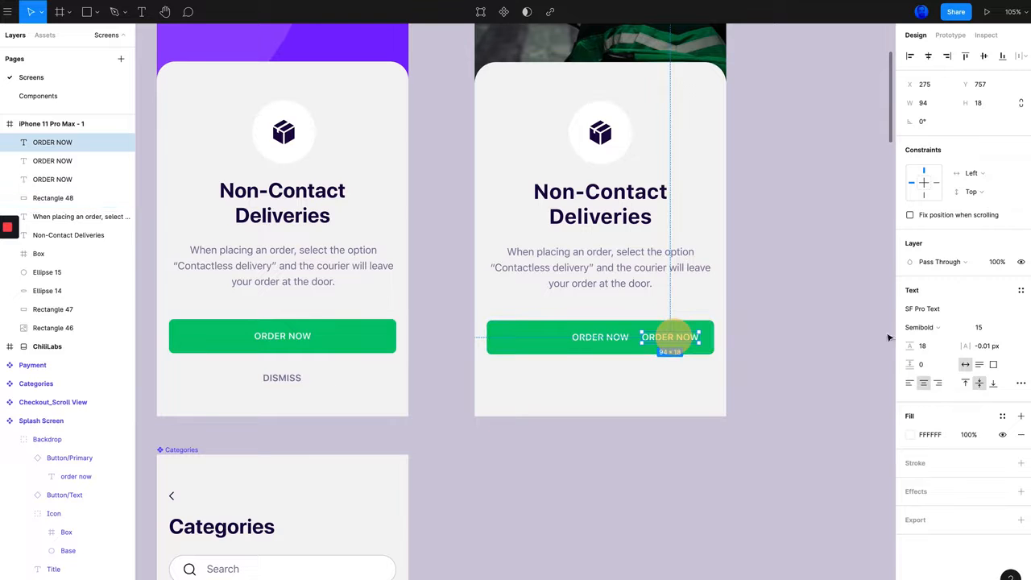
click(911, 435)
click(773, 474)
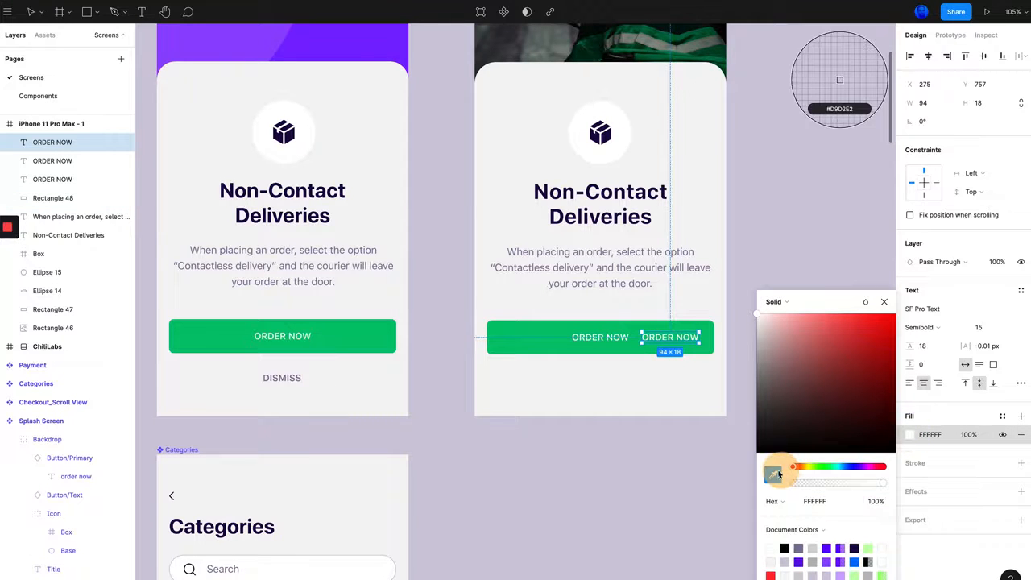
click(290, 376)
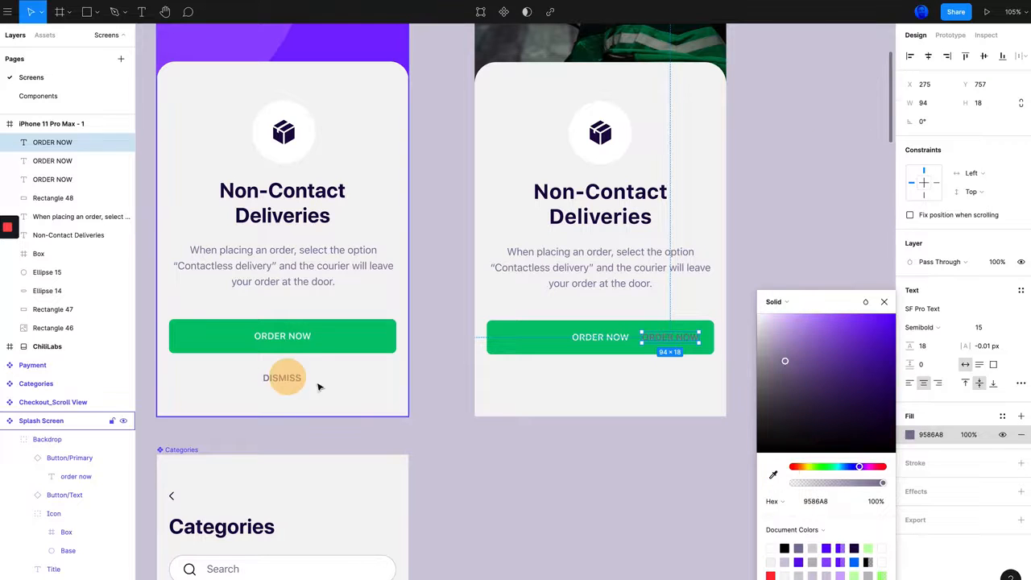
click(617, 489)
- Move the recoloured label copy below the new green button and change its text to "DISMISS"
drag(666, 339, 600, 376)
double_click(603, 374)
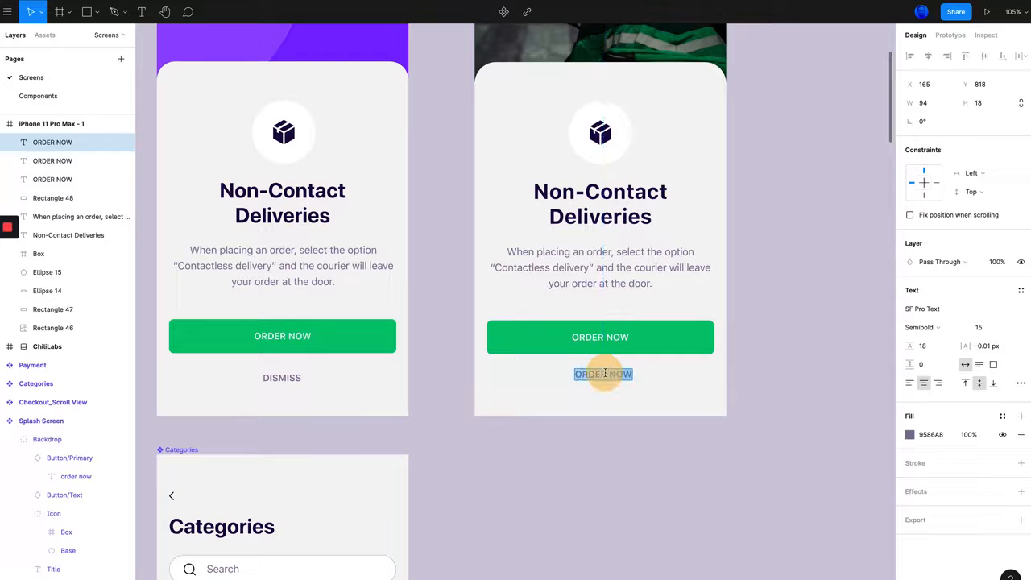
text(DISMISS)
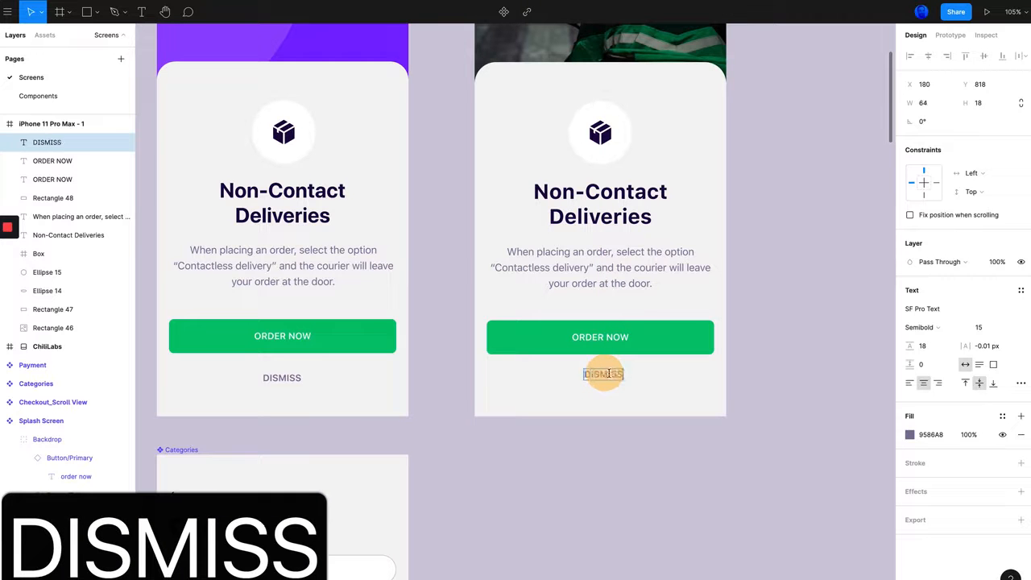
key(Escape)
- Measure the gap between the original DISMISS label and the green button above it
click(293, 378)
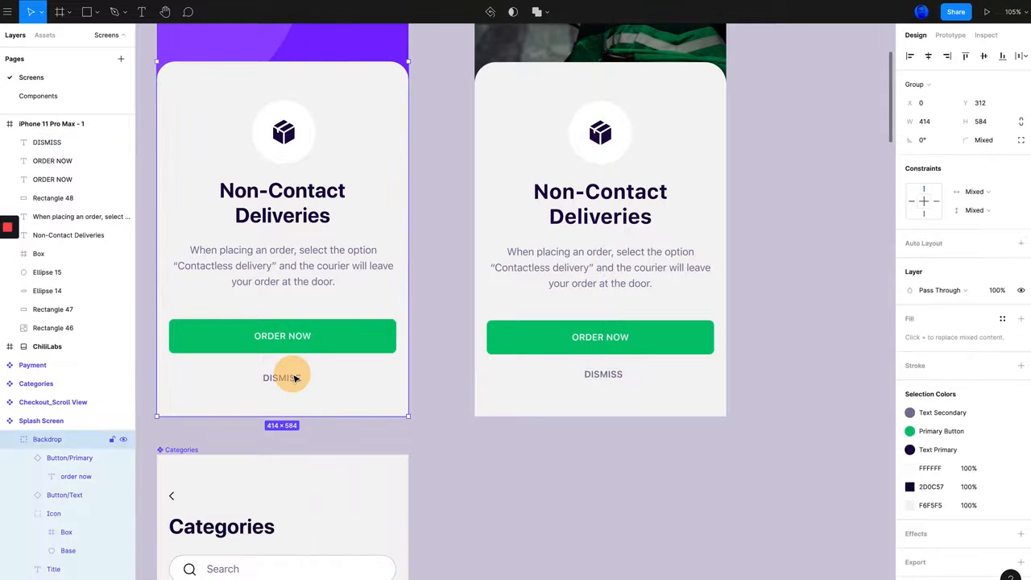
click(293, 379)
key(alt)
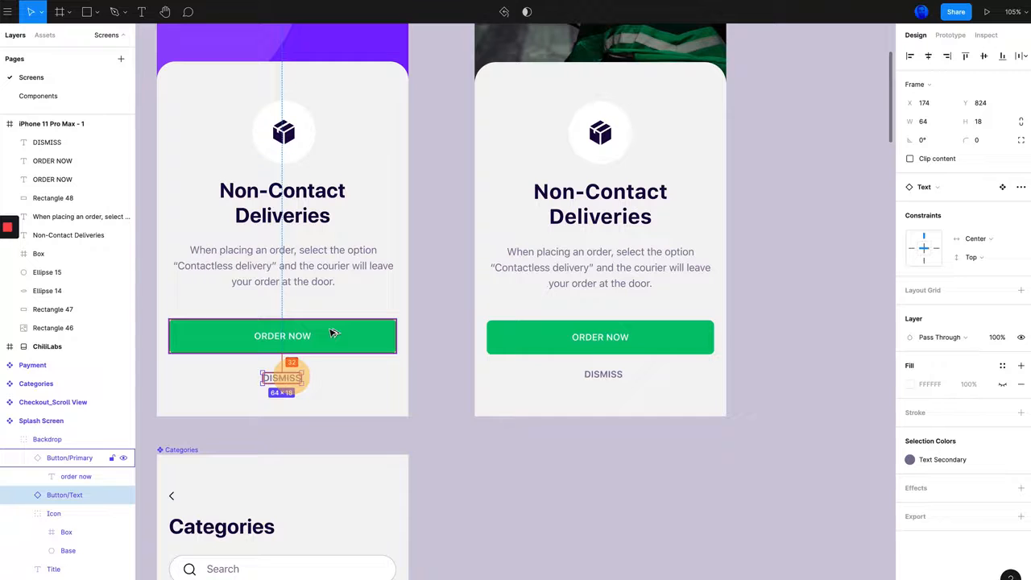
- Nudge the new DISMISS label vertically to Y 826, leaving 32 px below the new green button
click(610, 375)
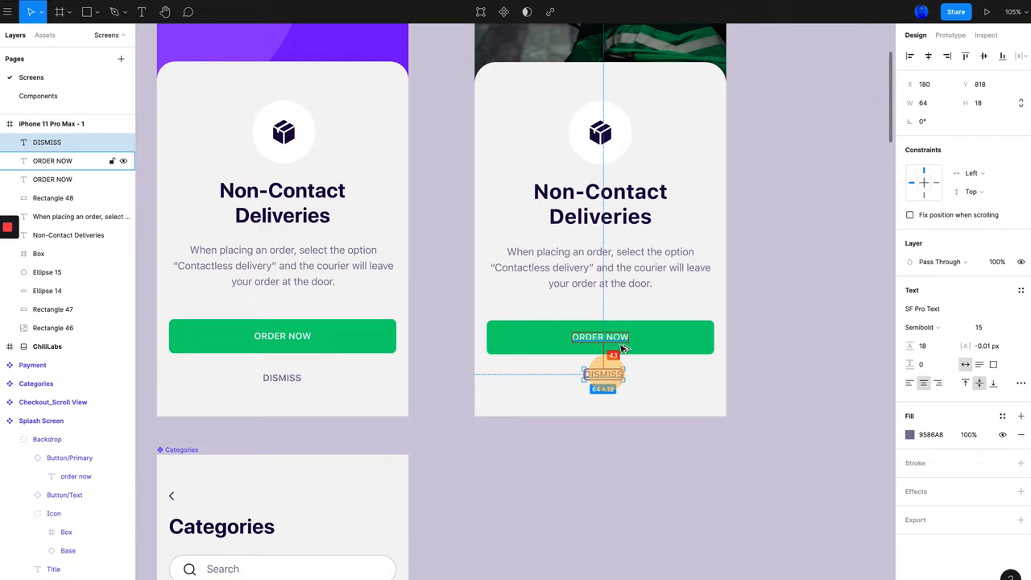
key(alt+Up)
key(alt+Up)
key(alt+Up)
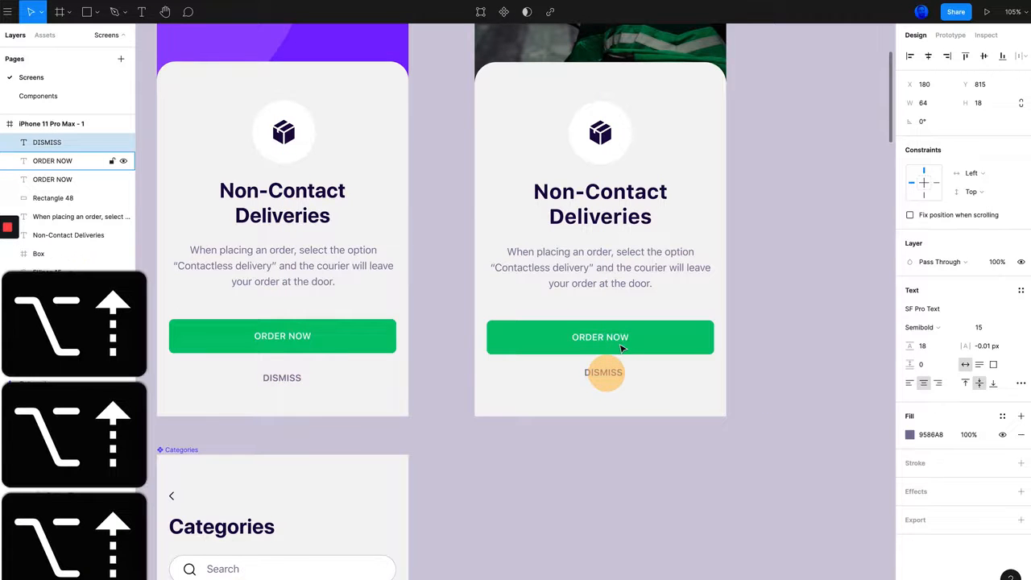
key(alt+Down)
key(alt+Down)
key(alt+Down)
key(alt+Down)
key(alt+Down)
key(alt+Down)
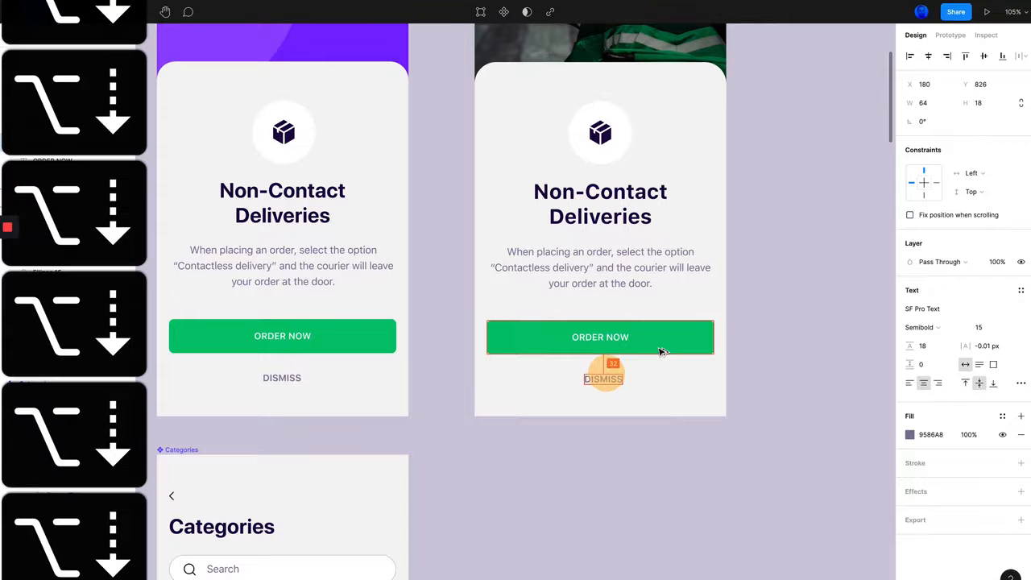
click(604, 430)
scroll(603, 432, down, 5)
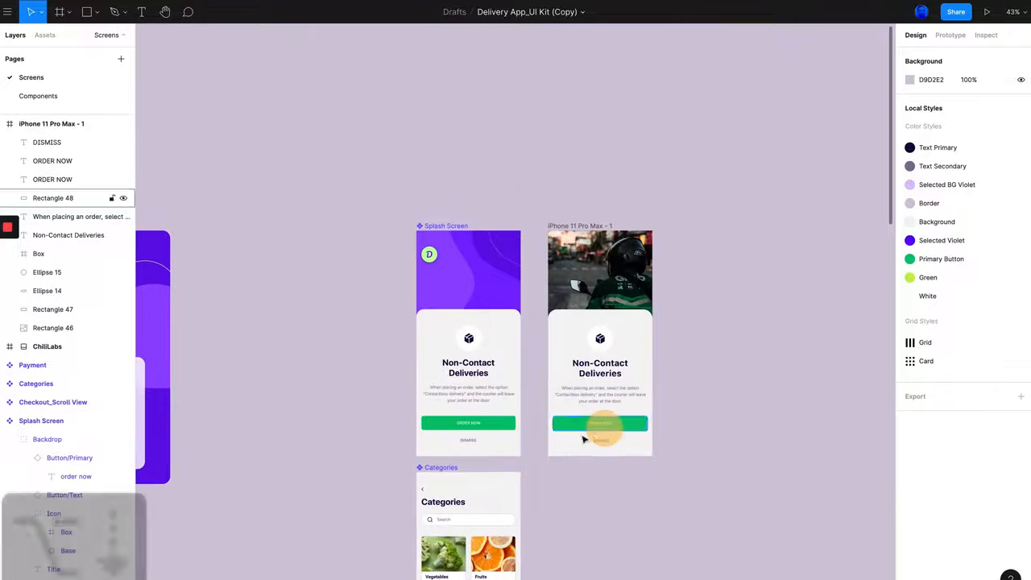
scroll(532, 414, up, 5)
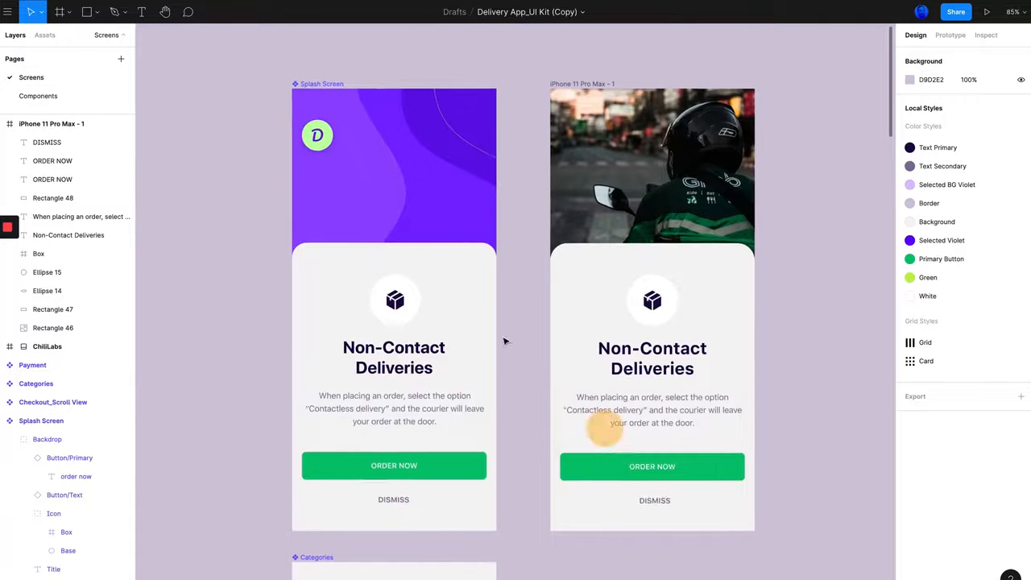
scroll(528, 314, right, 1)
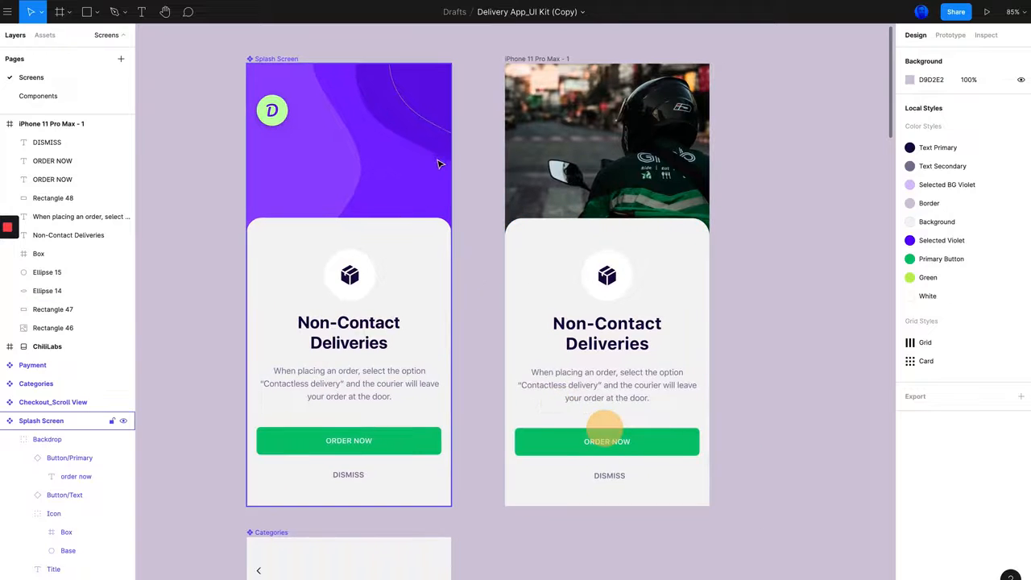
scroll(447, 169, up, 1)
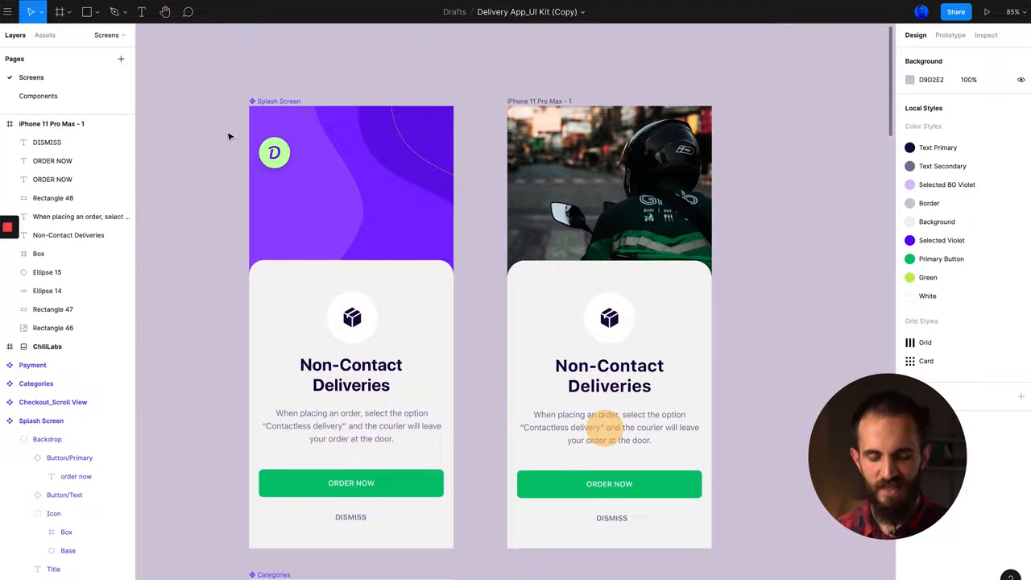